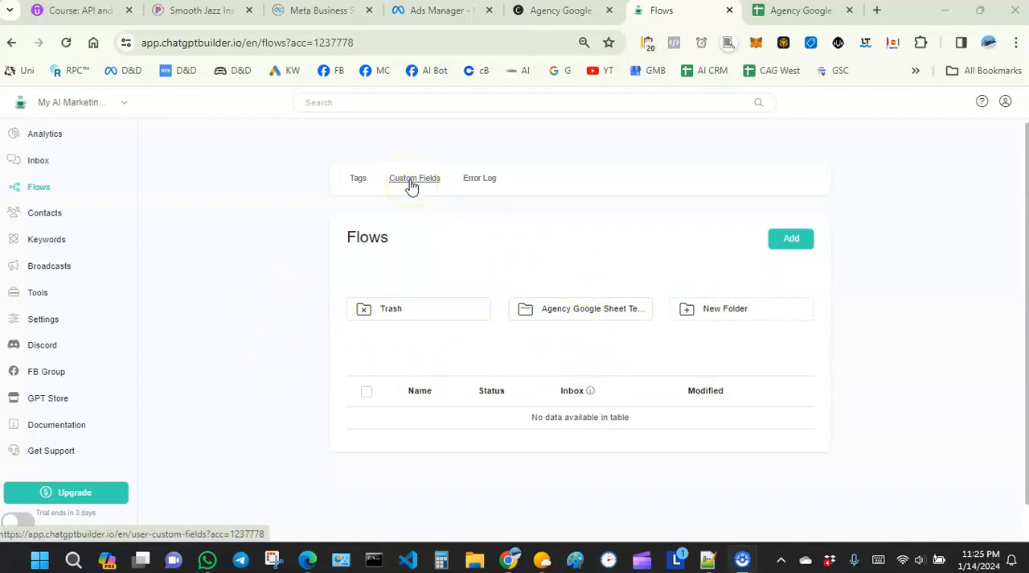
- Open the Agency Google Sheet Template folder under Custom Fields and review the Google Sheet CRM fields it contains
{"action": "left_click", "coordinate": [412, 181]}
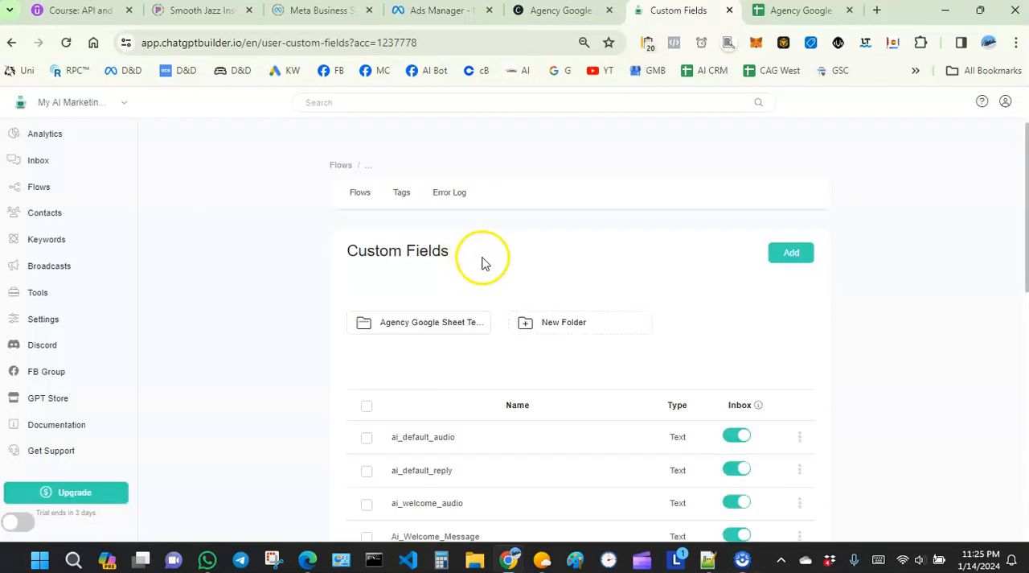
{"action": "scroll", "coordinate": [463, 241], "scroll_direction": "down", "scroll_amount": 2}
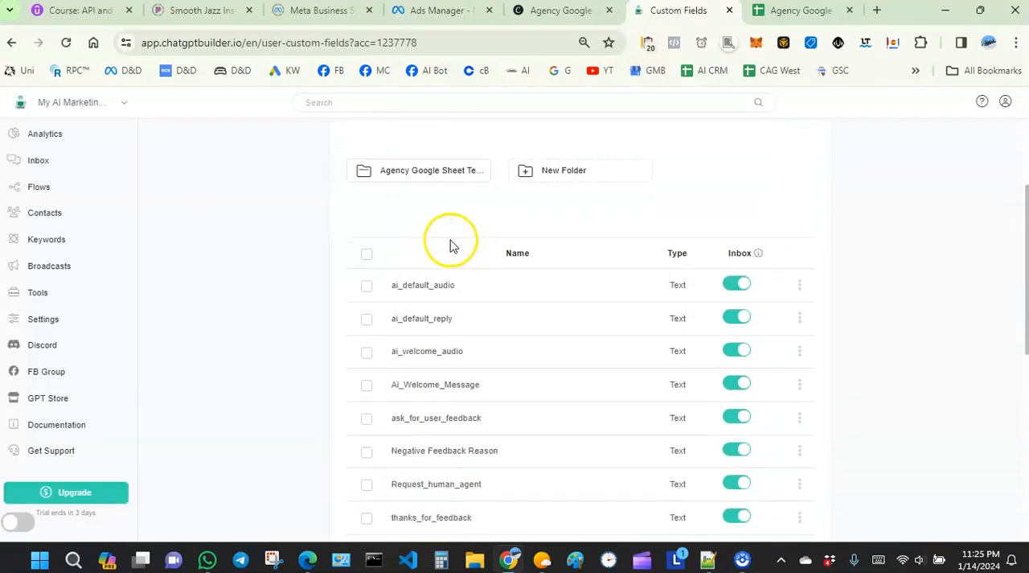
{"action": "scroll", "coordinate": [414, 221], "scroll_direction": "up", "scroll_amount": 2}
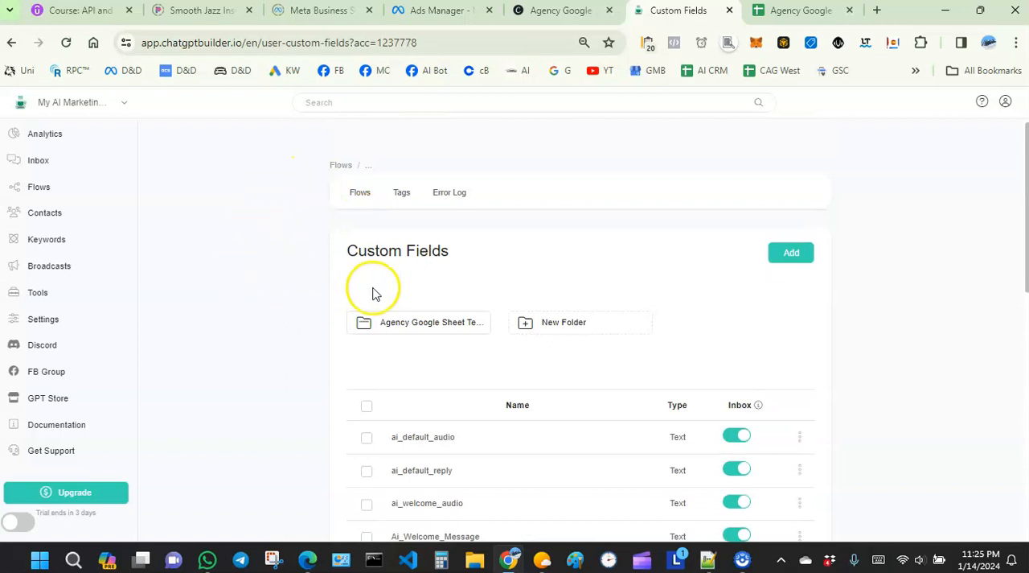
{"action": "left_click", "coordinate": [407, 328]}
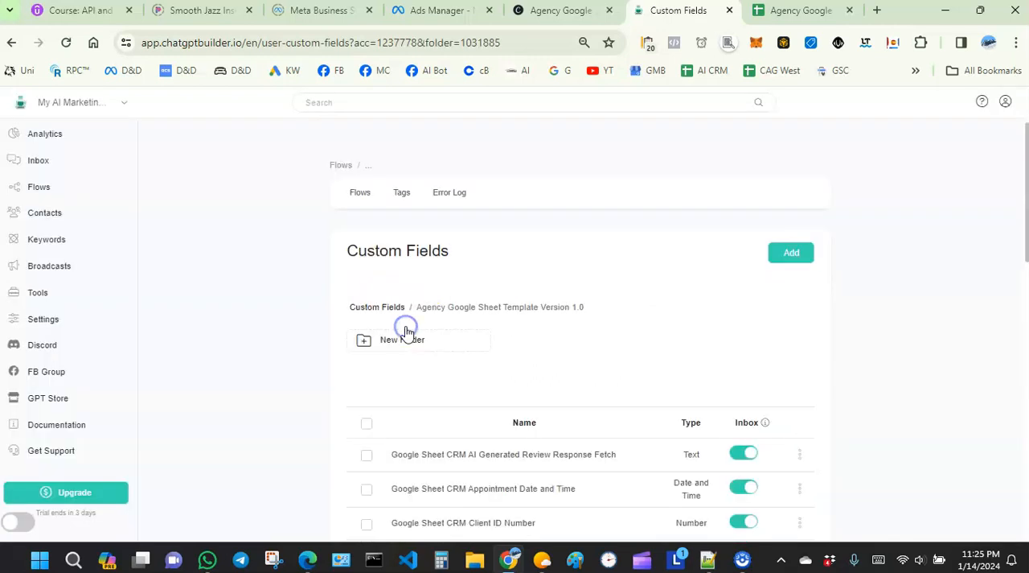
{"action": "scroll", "coordinate": [471, 309], "scroll_direction": "down", "scroll_amount": 2}
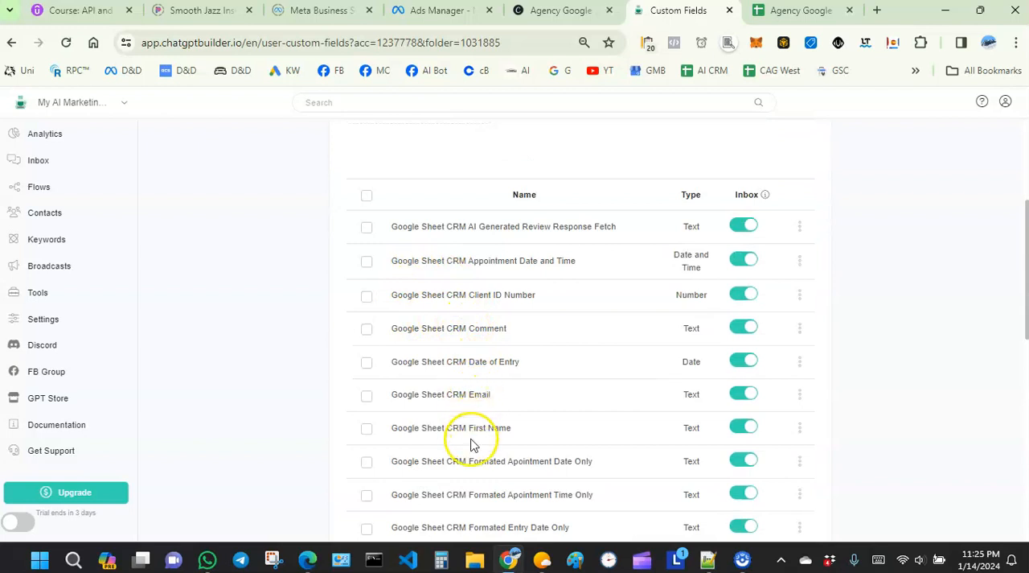
{"action": "scroll", "coordinate": [498, 404], "scroll_direction": "down", "scroll_amount": 1}
{"action": "scroll", "coordinate": [486, 354], "scroll_direction": "up", "scroll_amount": 1}
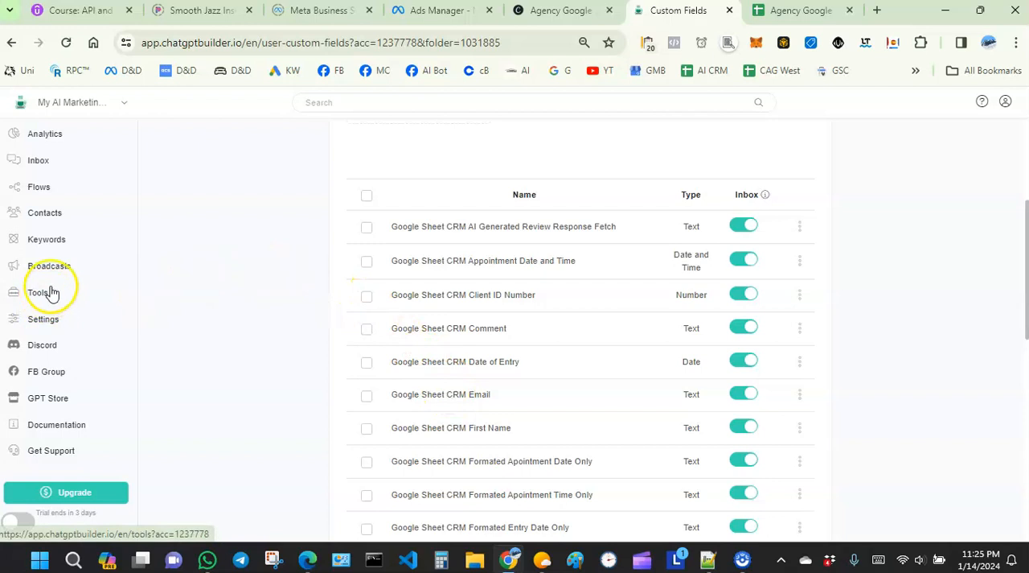
- Look into the Agency Google Sheet Template folder in Flows and return to the main flows list
{"action": "left_click", "coordinate": [32, 187]}
{"action": "left_click", "coordinate": [558, 314]}
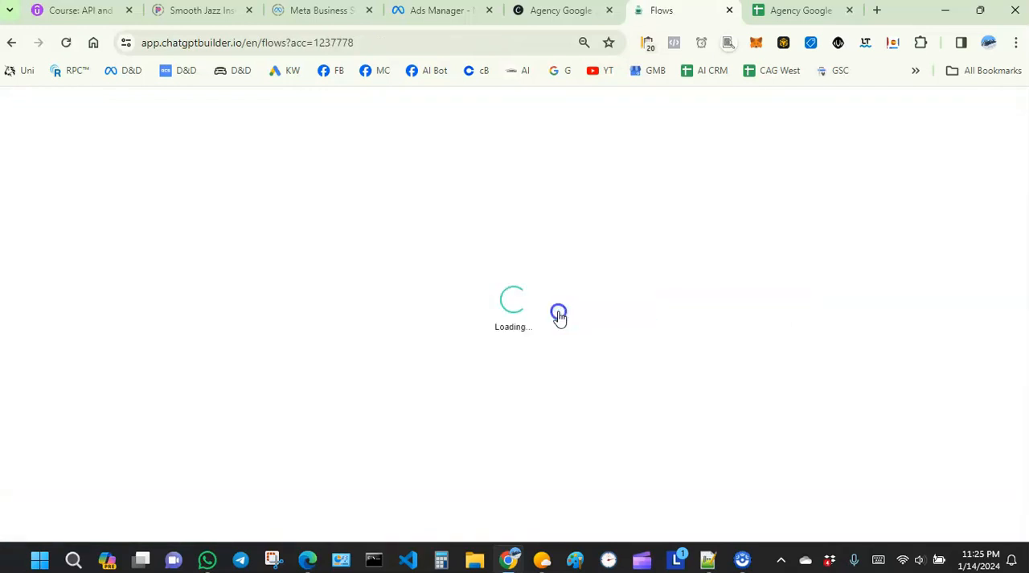
{"action": "left_click", "coordinate": [21, 183]}
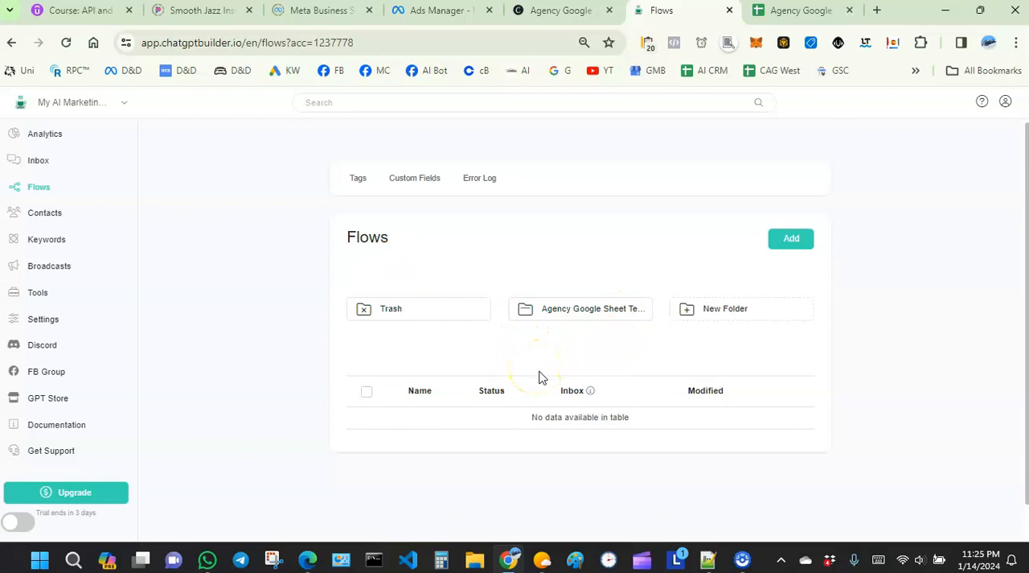
- Switch to the Agency Google Sheet CRM spreadsheet, review its Incoming Data worksheet, and return to the chatbot builder's Flows page
{"action": "left_click", "coordinate": [776, 11]}
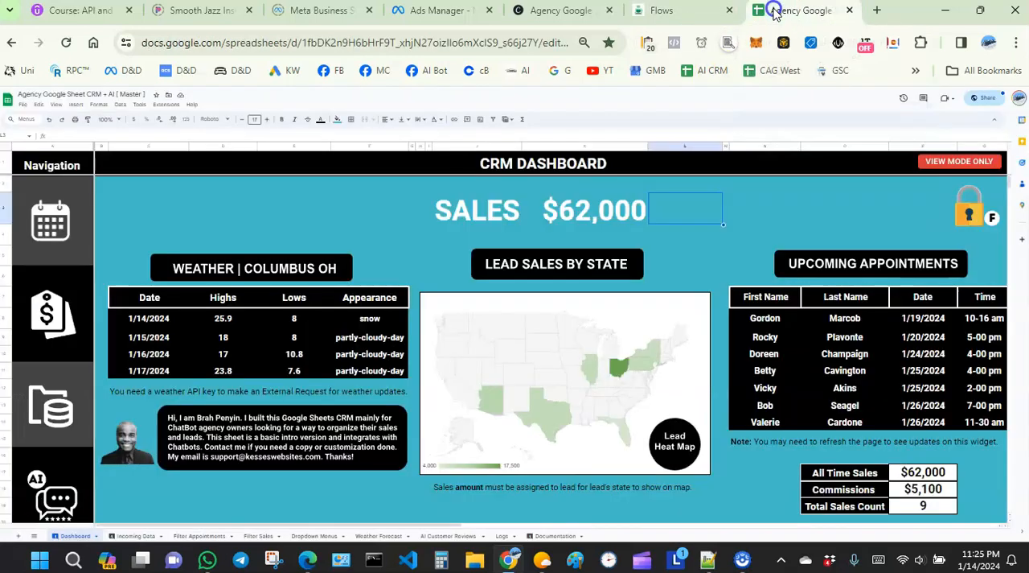
{"action": "left_click", "coordinate": [138, 535]}
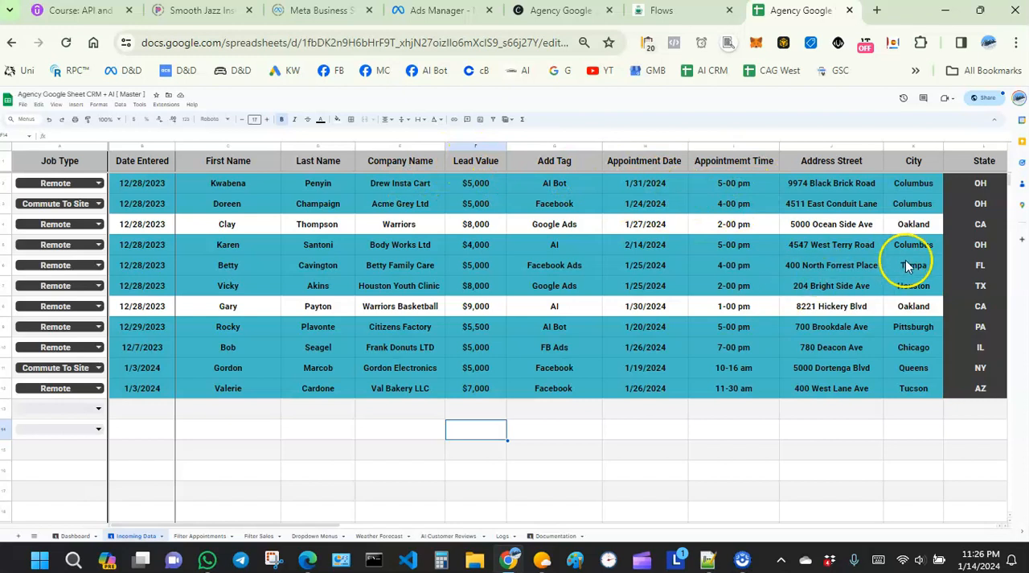
{"action": "left_click", "coordinate": [653, 11]}
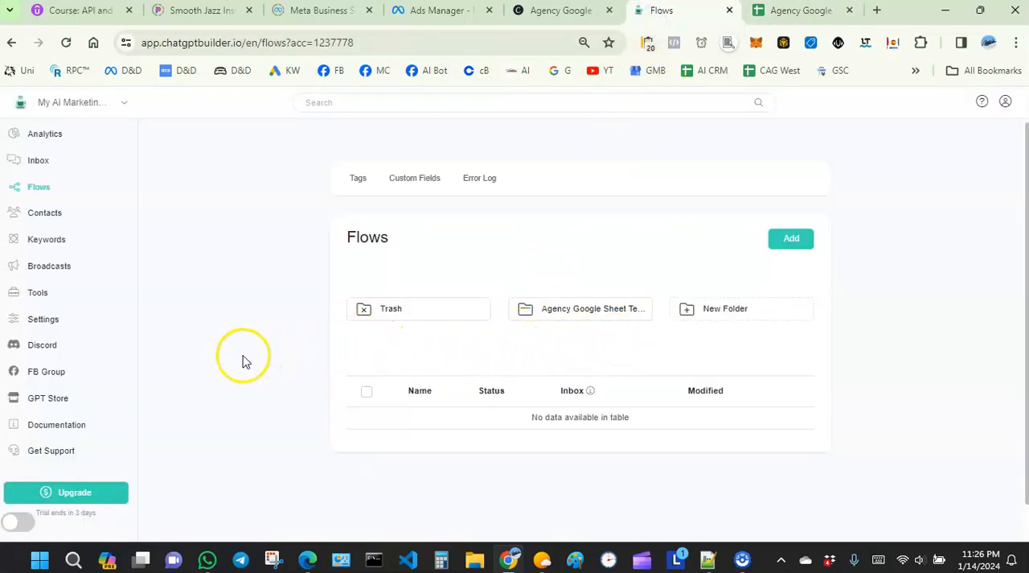
{"action": "left_click", "coordinate": [816, 11]}
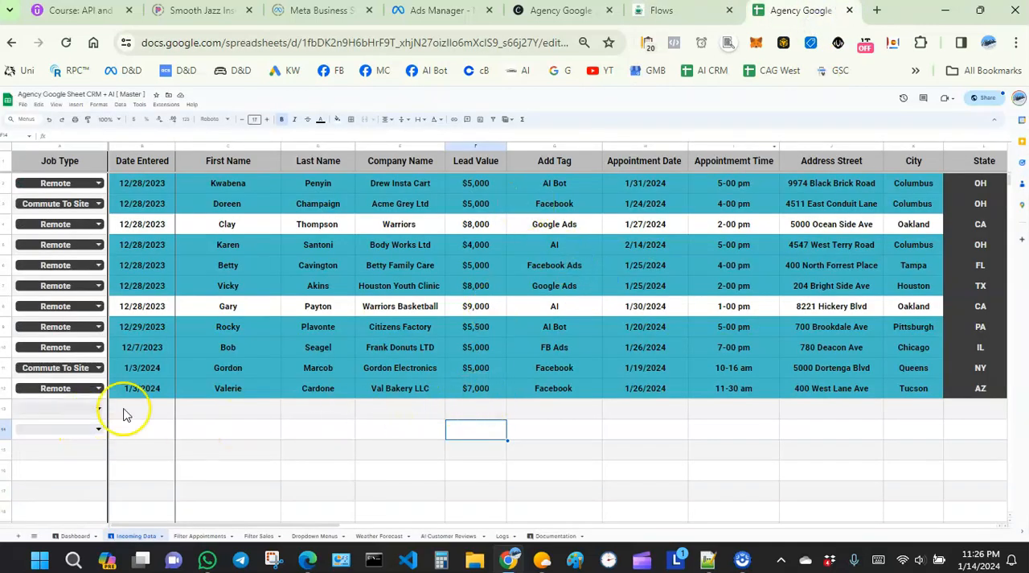
{"action": "left_click", "coordinate": [659, 11]}
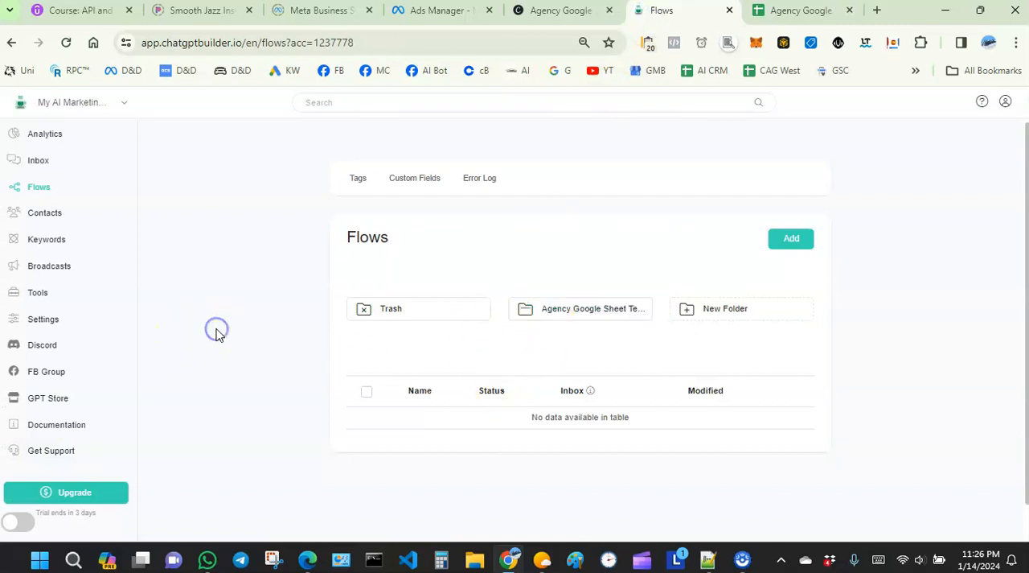
- Open the Agency Google Sheet Template folder in Flows and look through its list of flows
{"action": "left_click", "coordinate": [35, 188]}
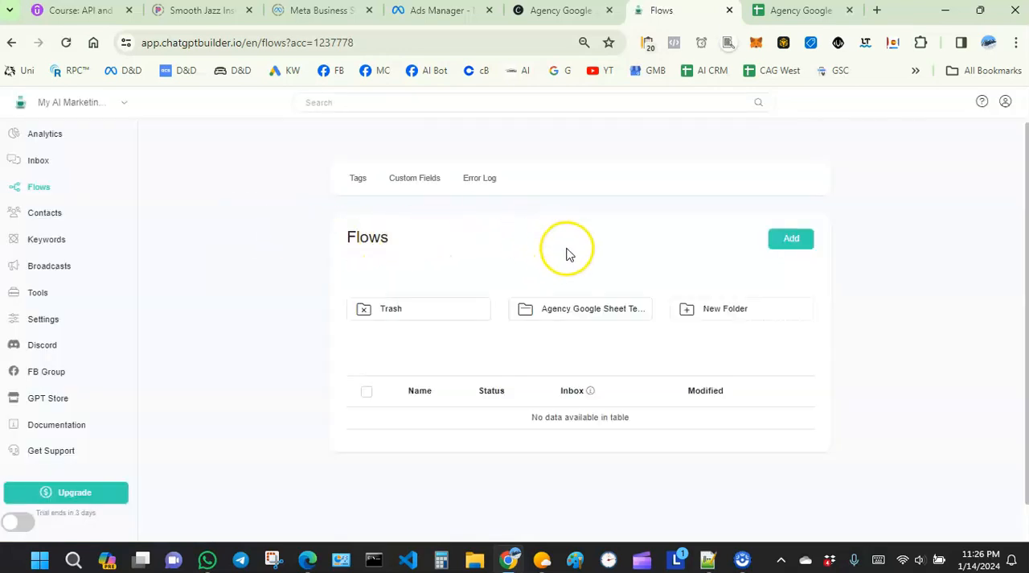
{"action": "left_click", "coordinate": [576, 308]}
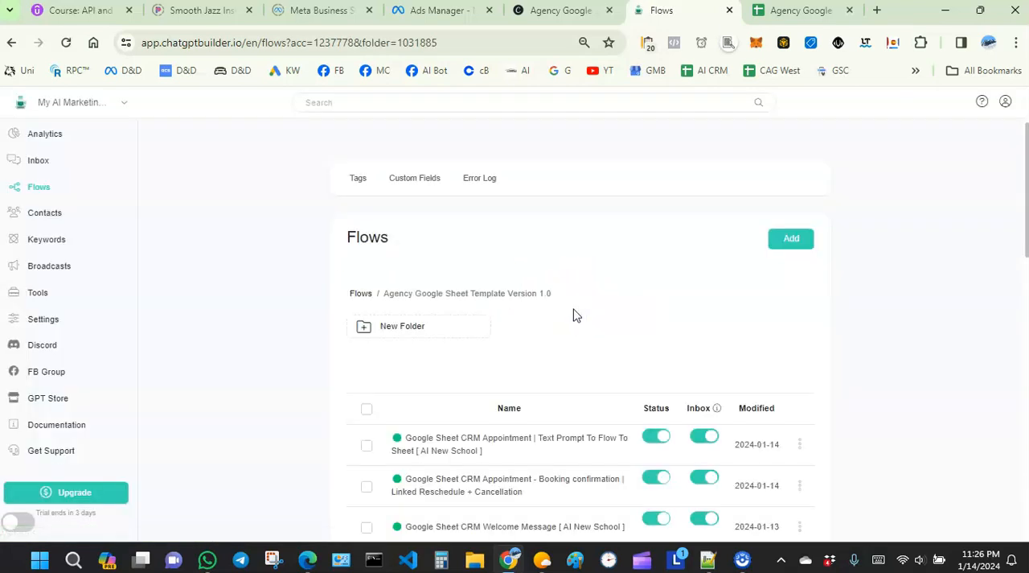
{"action": "scroll", "coordinate": [464, 290], "scroll_direction": "down", "scroll_amount": 1}
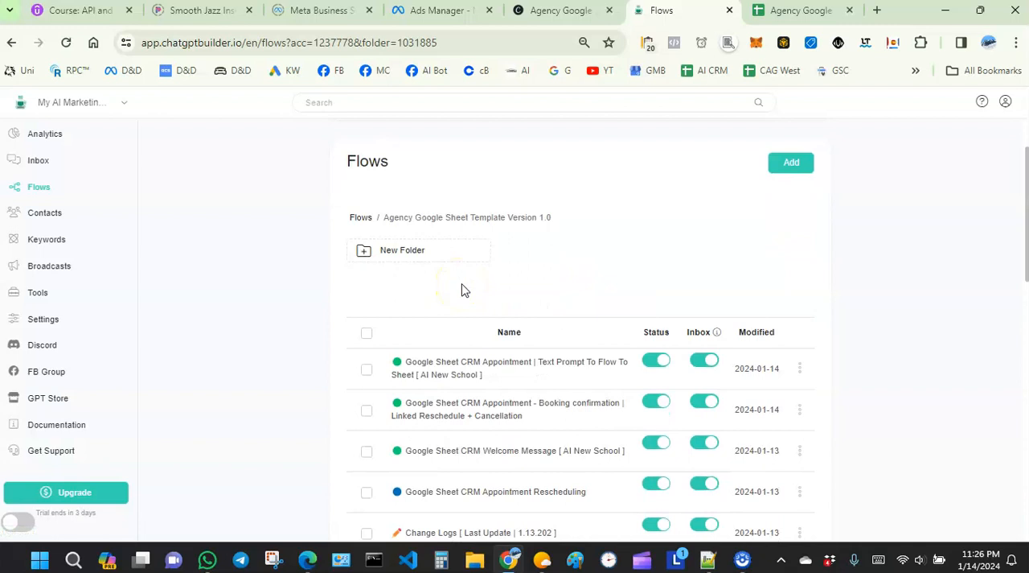
{"action": "scroll", "coordinate": [510, 322], "scroll_direction": "down", "scroll_amount": 1}
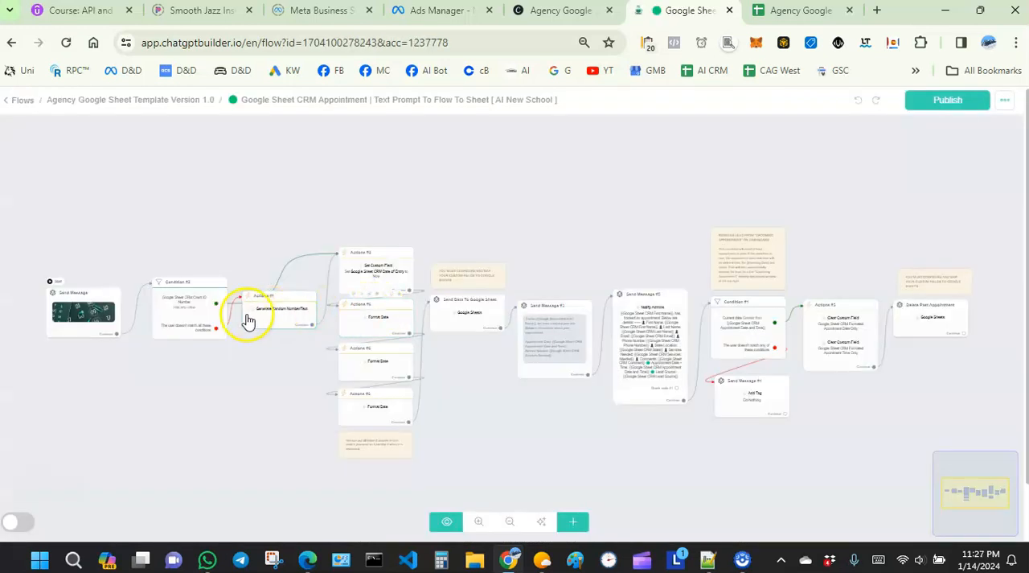
- Examine the nodes of the Google Sheet CRM Appointment text-prompt flow, focusing on the Send Data To Google Sheet node
{"action": "scroll", "coordinate": [201, 338], "scroll_direction": "up", "scroll_amount": 2}
{"action": "scroll", "coordinate": [241, 339], "scroll_direction": "up", "scroll_amount": 3}
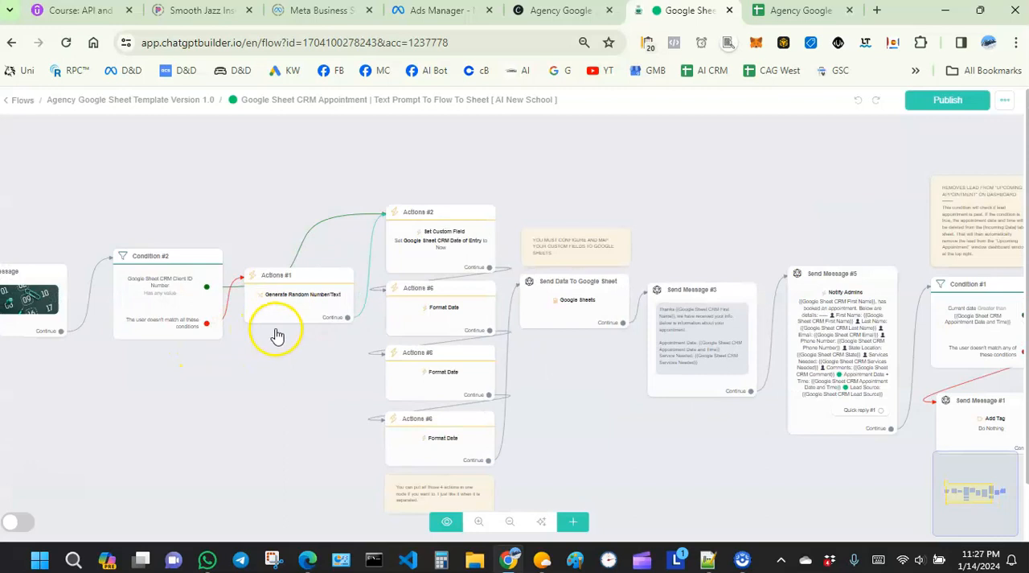
{"action": "scroll", "coordinate": [562, 265], "scroll_direction": "up", "scroll_amount": 4}
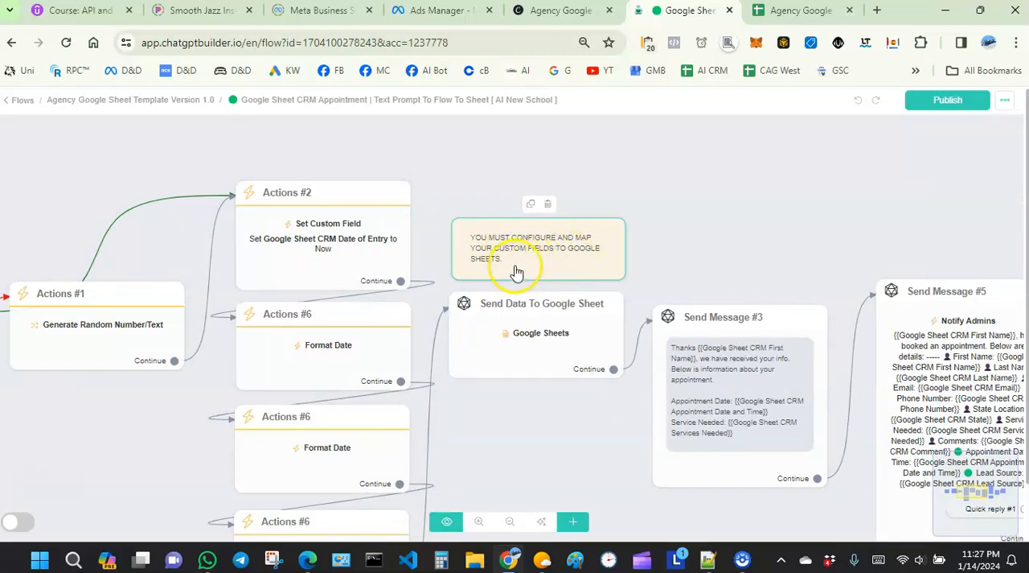
{"action": "scroll", "coordinate": [544, 275], "scroll_direction": "down", "scroll_amount": 1}
{"action": "scroll", "coordinate": [562, 256], "scroll_direction": "down", "scroll_amount": 4}
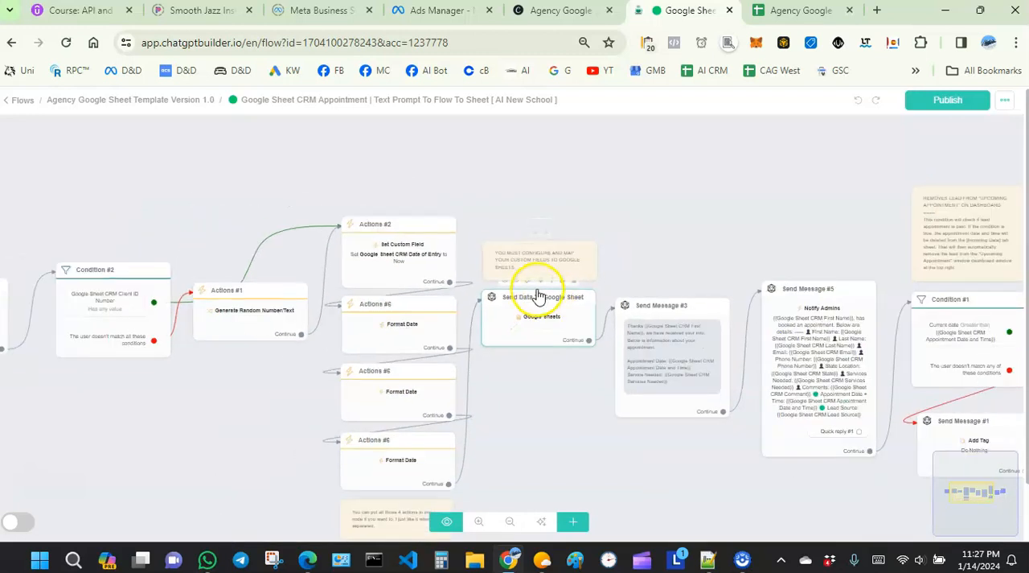
{"action": "left_click_drag", "start_coordinate": [551, 422], "coordinate": [485, 412]}
{"action": "scroll", "coordinate": [500, 396], "scroll_direction": "down", "scroll_amount": 1}
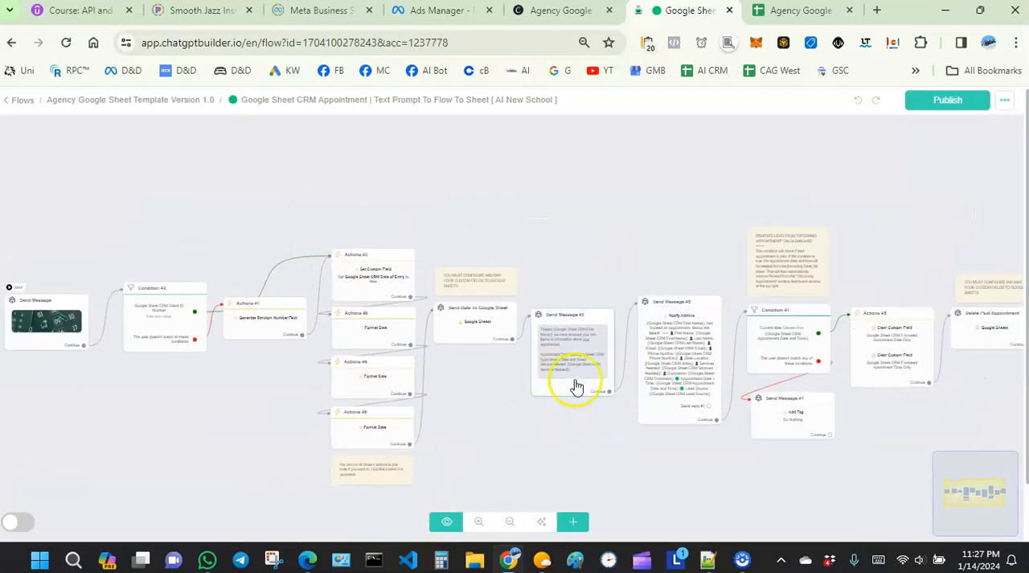
{"action": "left_click_drag", "start_coordinate": [891, 433], "coordinate": [724, 436]}
{"action": "left_click_drag", "start_coordinate": [330, 446], "coordinate": [494, 428]}
{"action": "scroll", "coordinate": [464, 307], "scroll_direction": "up", "scroll_amount": 1}
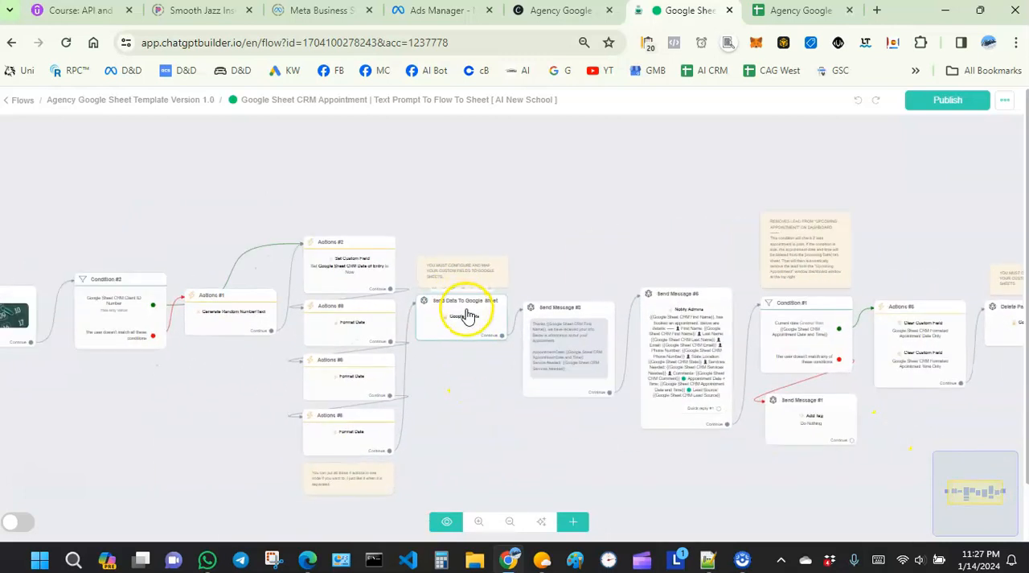
{"action": "scroll", "coordinate": [471, 317], "scroll_direction": "up", "scroll_amount": 1}
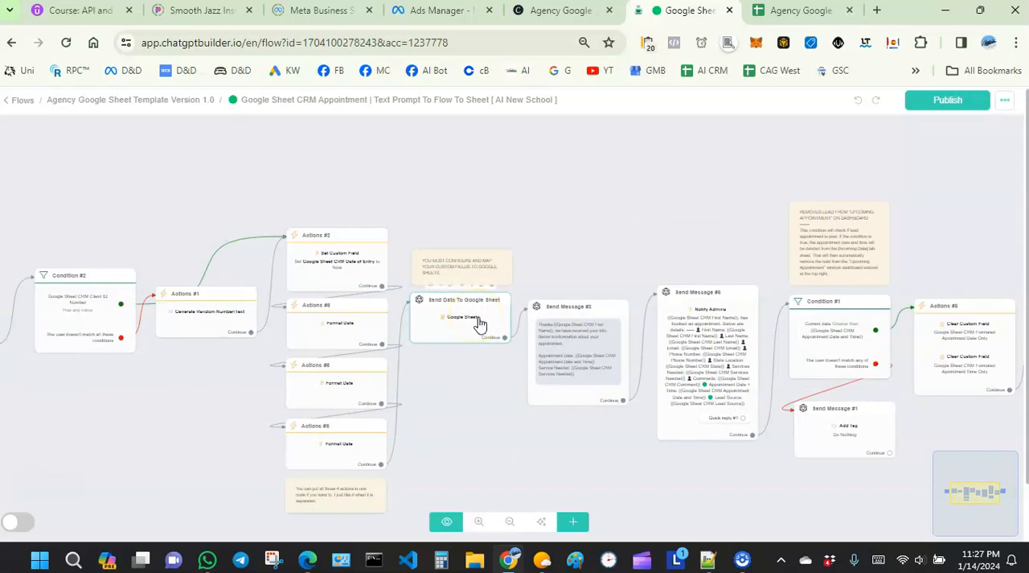
{"action": "scroll", "coordinate": [480, 324], "scroll_direction": "up", "scroll_amount": 1}
{"action": "scroll", "coordinate": [493, 384], "scroll_direction": "down", "scroll_amount": 1}
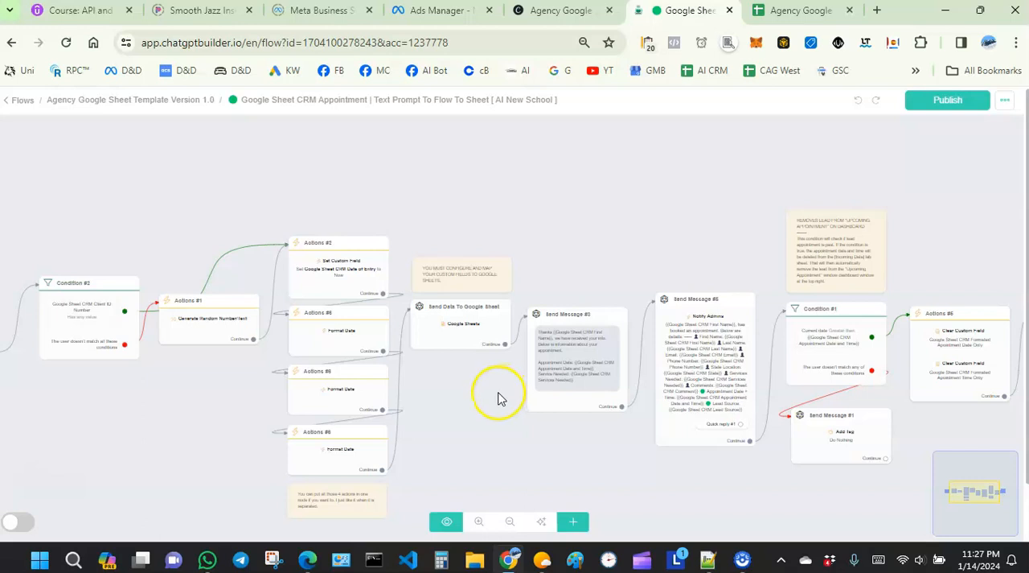
{"action": "left_click_drag", "start_coordinate": [451, 364], "coordinate": [154, 398]}
{"action": "scroll", "coordinate": [271, 345], "scroll_direction": "up", "scroll_amount": 5}
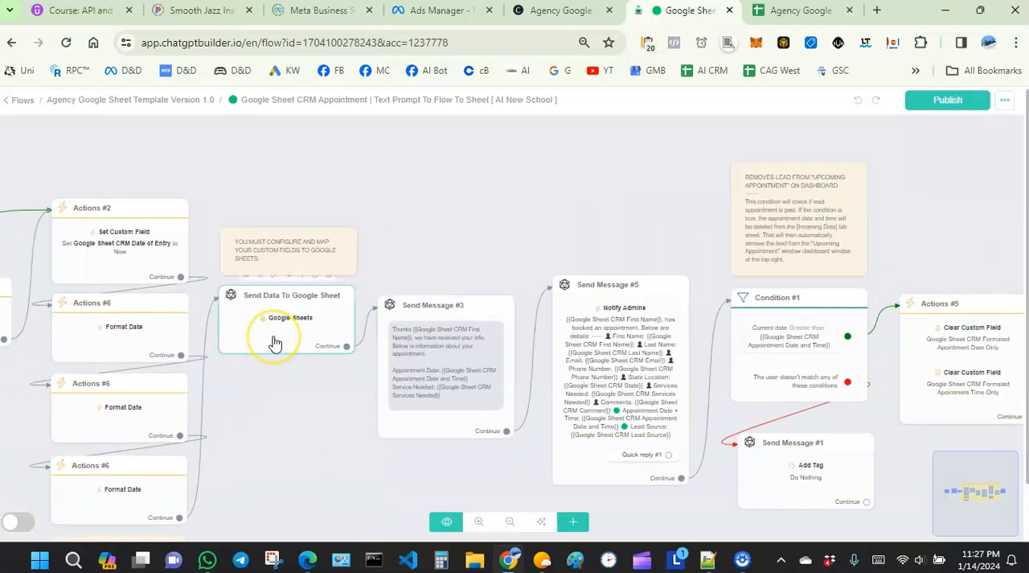
{"action": "left_click", "coordinate": [306, 322]}
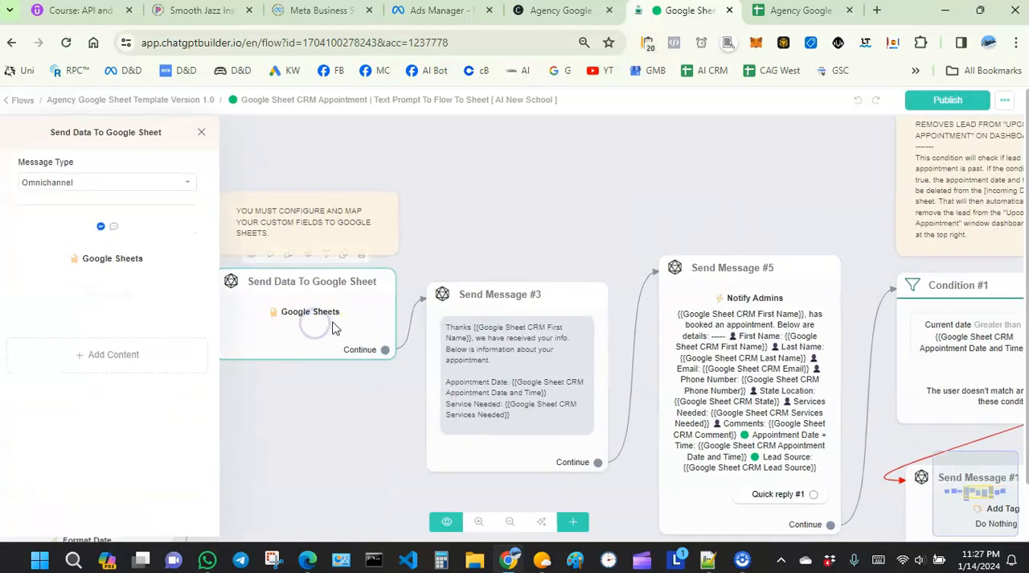
{"action": "left_click", "coordinate": [339, 420]}
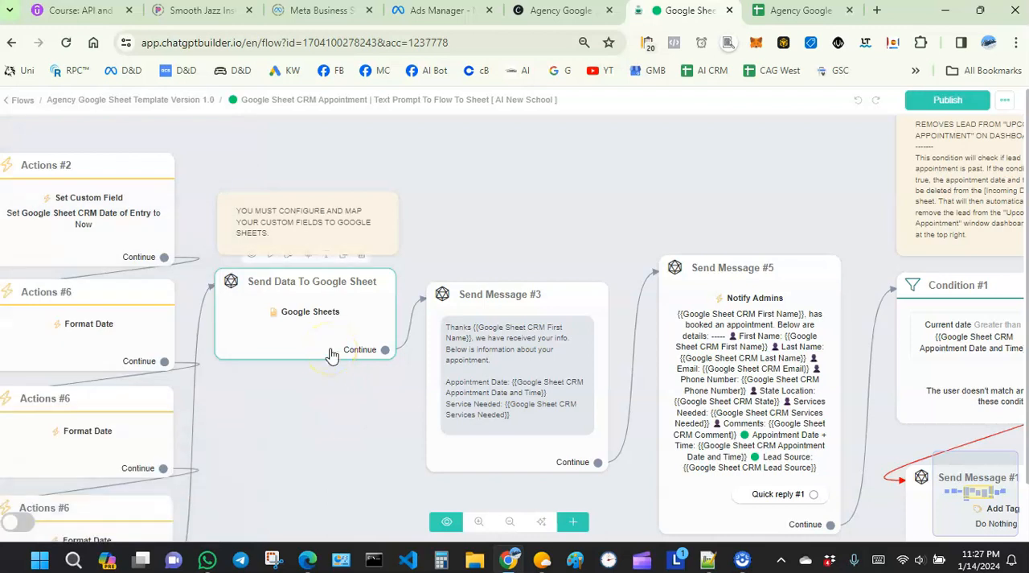
{"action": "scroll", "coordinate": [333, 355], "scroll_direction": "down", "scroll_amount": 5}
{"action": "left_click_drag", "start_coordinate": [890, 445], "coordinate": [796, 448]}
{"action": "left_click_drag", "start_coordinate": [209, 405], "coordinate": [384, 386]}
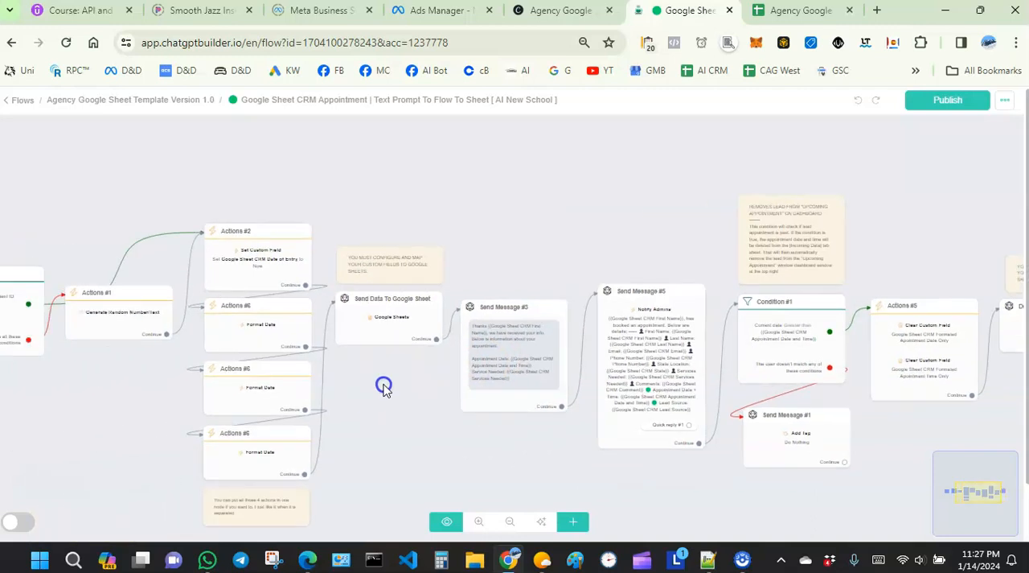
- Open the Google Sheets action in the Send Data To Google Sheet node and review how custom fields map to the Google column titles
{"action": "left_click", "coordinate": [405, 334]}
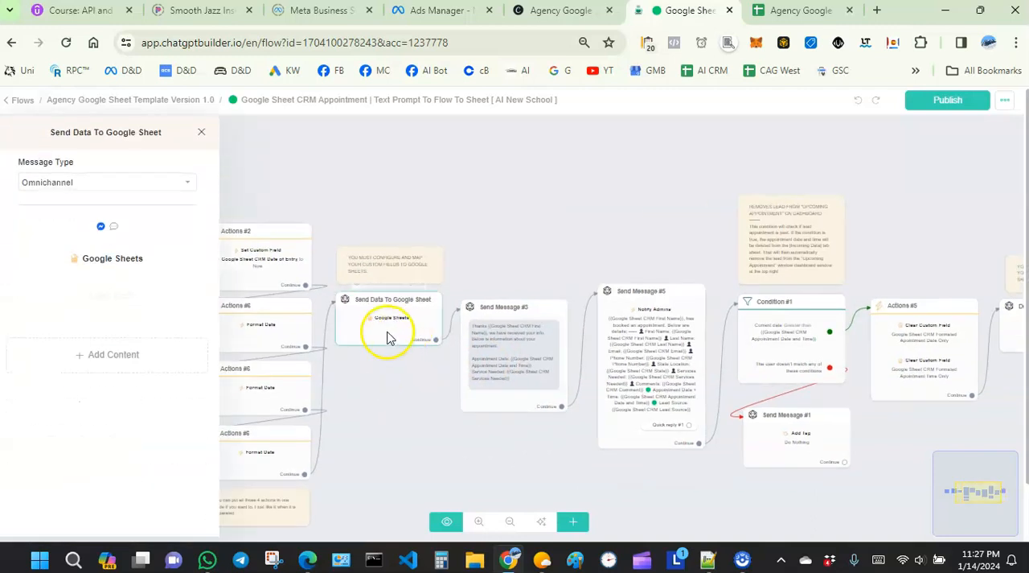
{"action": "mouse_move", "coordinate": [138, 259]}
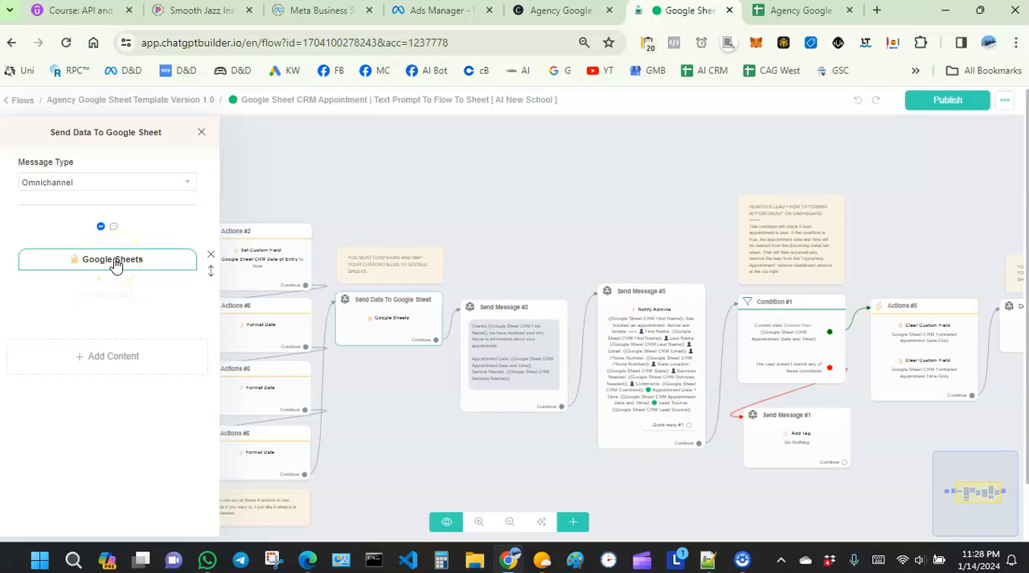
{"action": "left_click", "coordinate": [114, 260]}
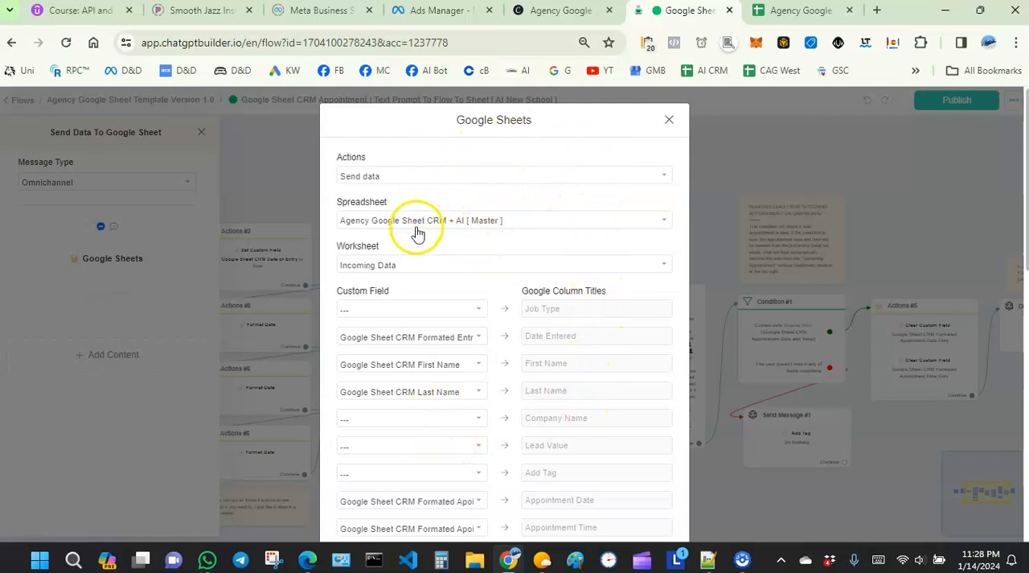
{"action": "scroll", "coordinate": [419, 250], "scroll_direction": "down", "scroll_amount": 2}
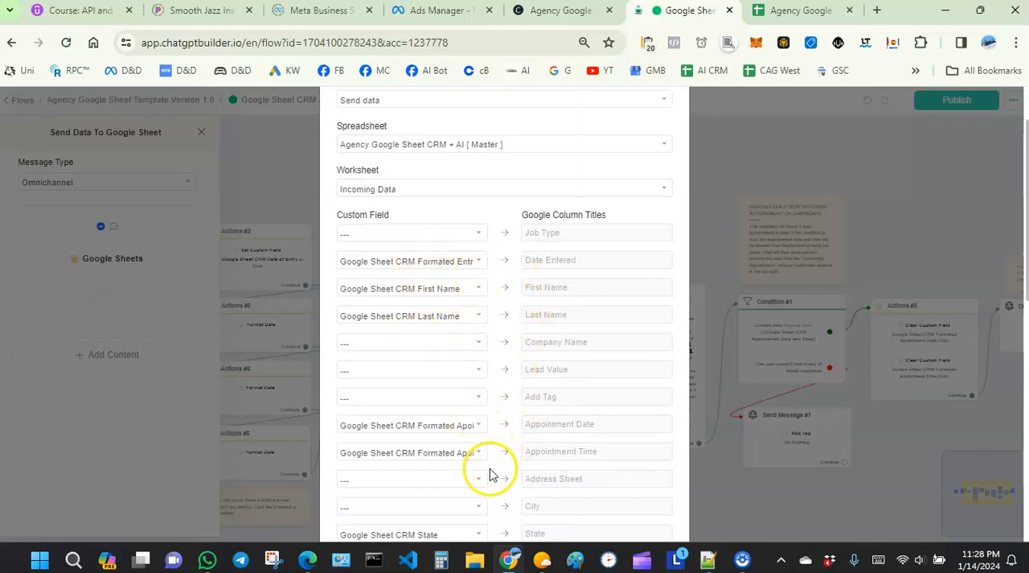
{"action": "scroll", "coordinate": [496, 435], "scroll_direction": "down", "scroll_amount": 1}
{"action": "scroll", "coordinate": [497, 436], "scroll_direction": "down", "scroll_amount": 10}
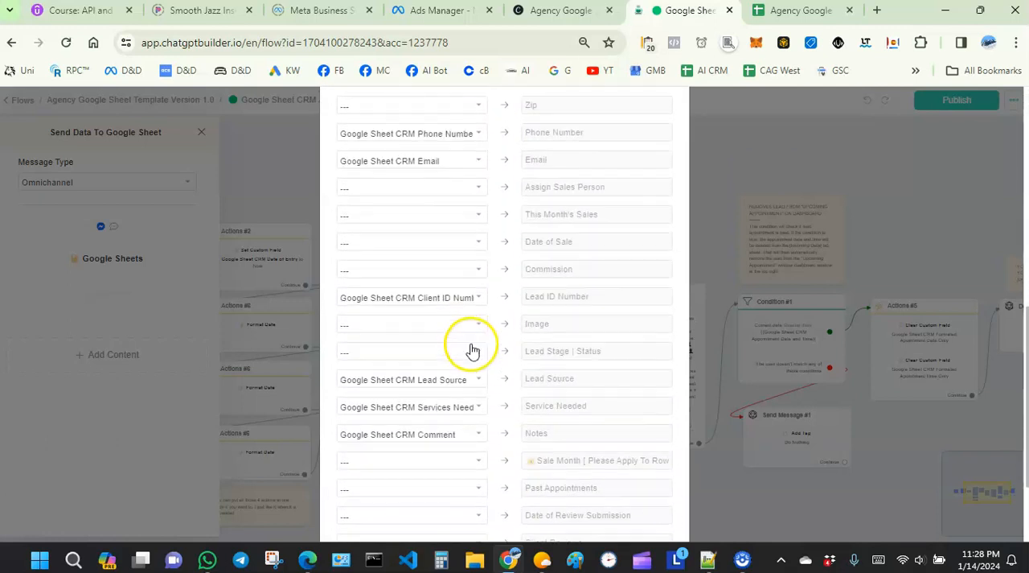
{"action": "scroll", "coordinate": [465, 346], "scroll_direction": "up", "scroll_amount": 7}
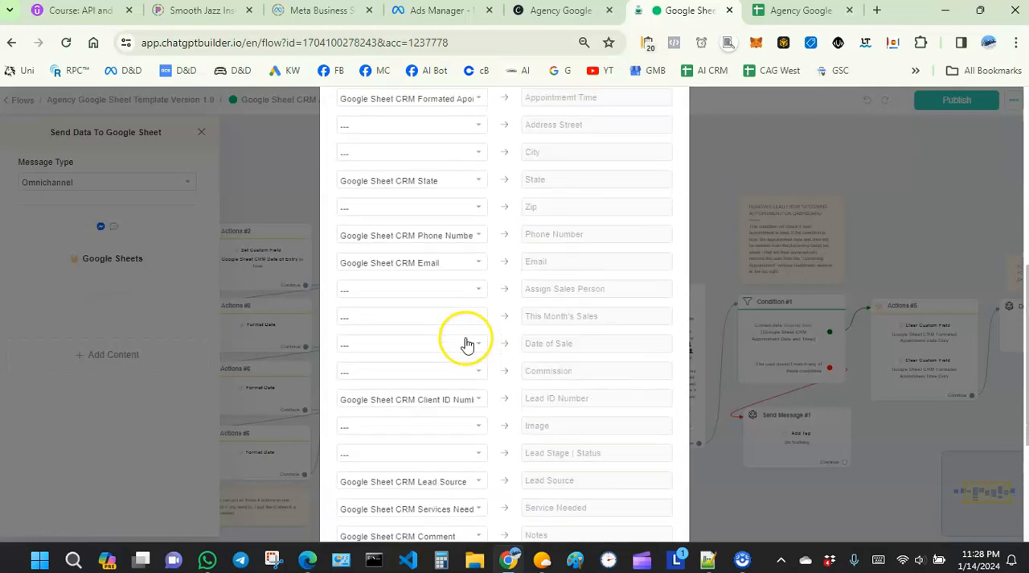
{"action": "scroll", "coordinate": [470, 338], "scroll_direction": "up", "scroll_amount": 5}
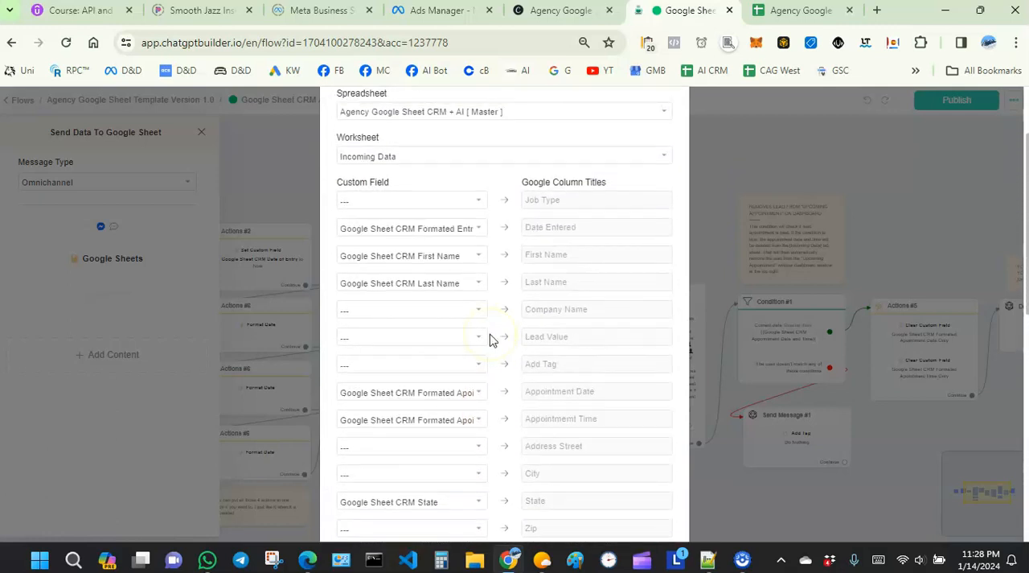
- Review the remaining custom field mappings of the Send Data To Google Sheet action and close its settings
{"action": "scroll", "coordinate": [523, 329], "scroll_direction": "down", "scroll_amount": 6}
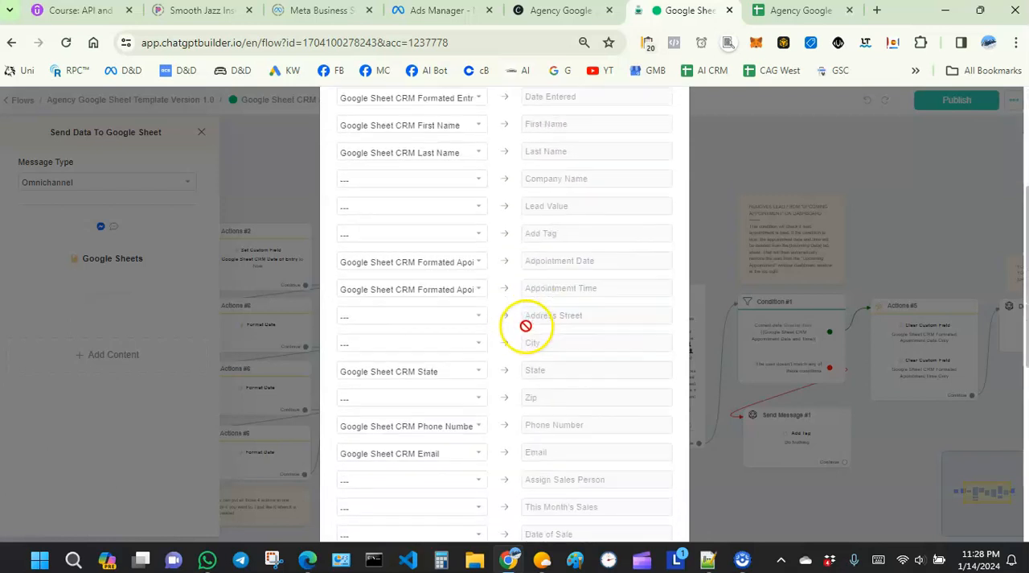
{"action": "scroll", "coordinate": [528, 329], "scroll_direction": "up", "scroll_amount": 5}
{"action": "scroll", "coordinate": [528, 328], "scroll_direction": "up", "scroll_amount": 1}
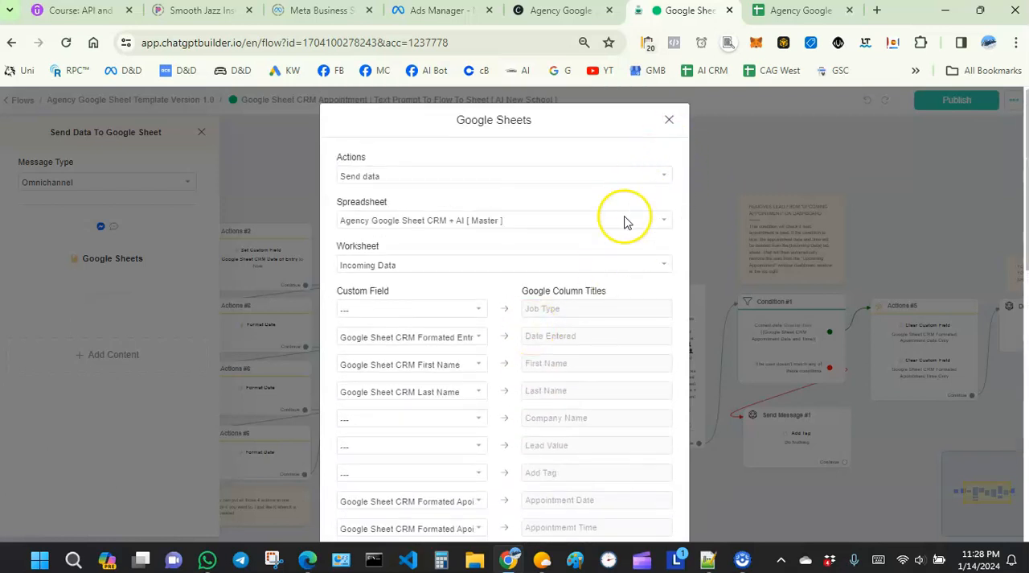
{"action": "scroll", "coordinate": [447, 376], "scroll_direction": "down", "scroll_amount": 10}
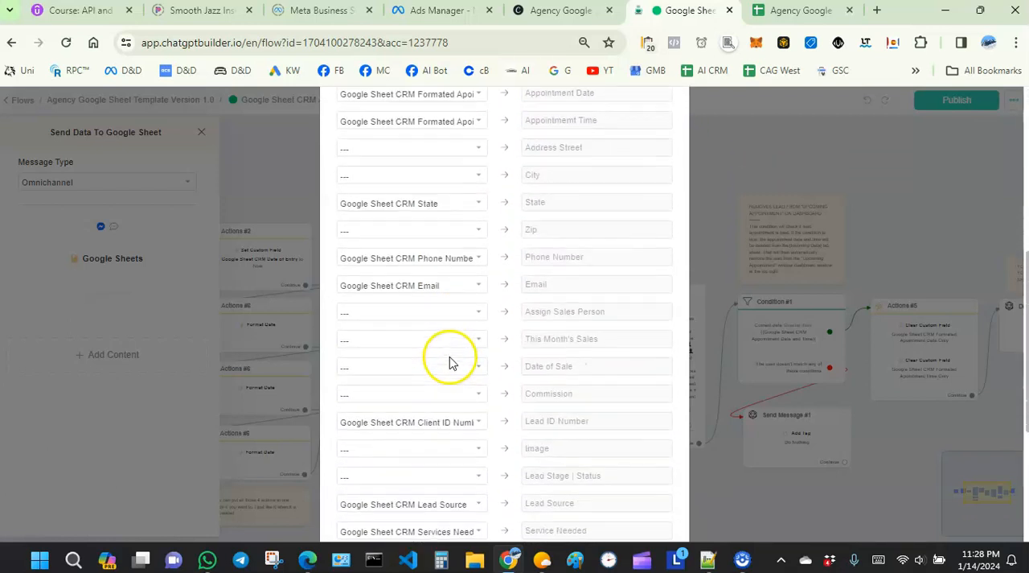
{"action": "scroll", "coordinate": [459, 386], "scroll_direction": "up", "scroll_amount": 9}
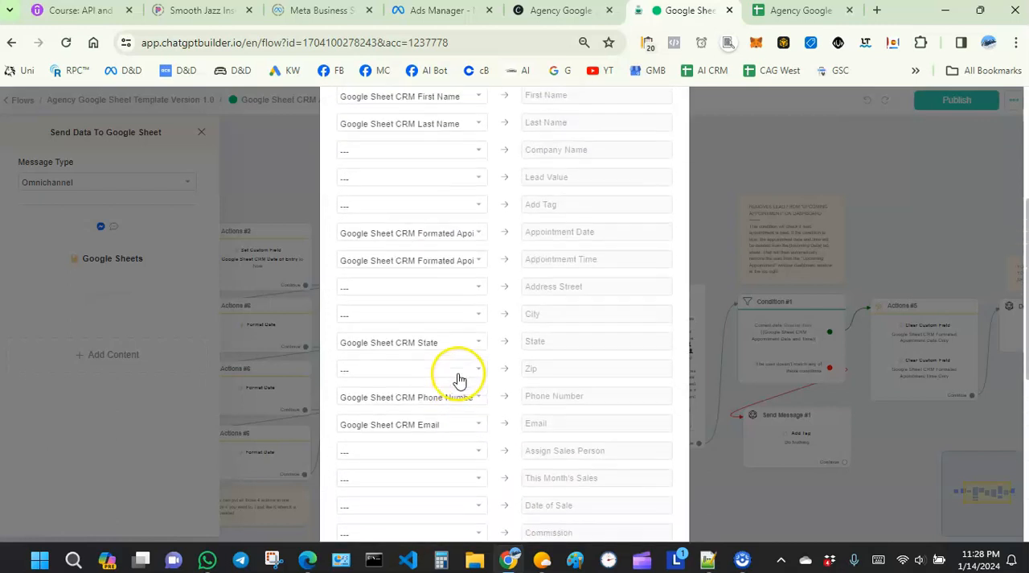
{"action": "left_click", "coordinate": [670, 121]}
- Open the Google Sheets action in the Delete Past Appointment node, examine its Update Row lookup and column mappings, and close it
{"action": "left_click_drag", "start_coordinate": [891, 261], "coordinate": [671, 266]}
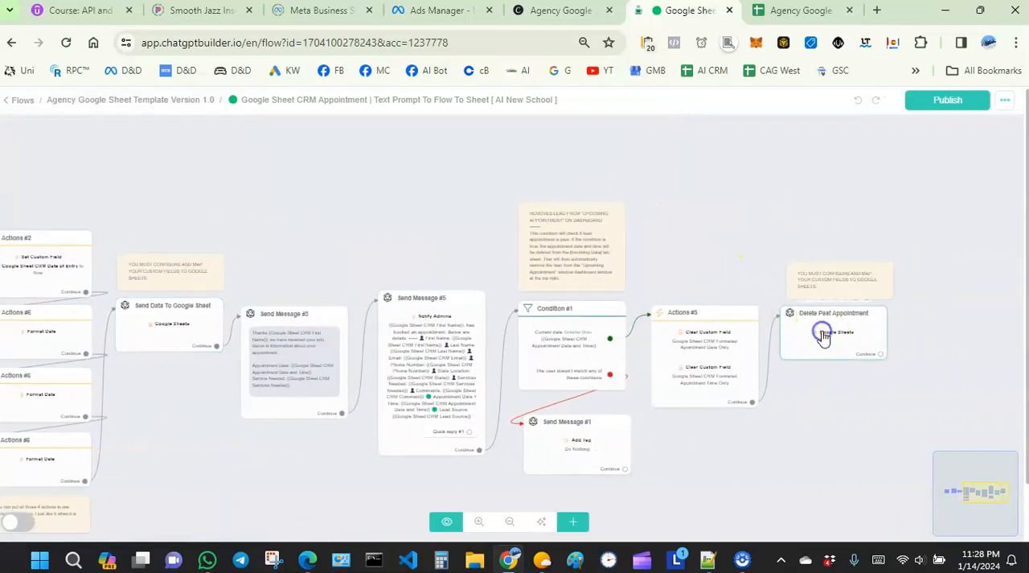
{"action": "left_click", "coordinate": [823, 336]}
{"action": "left_click", "coordinate": [91, 270]}
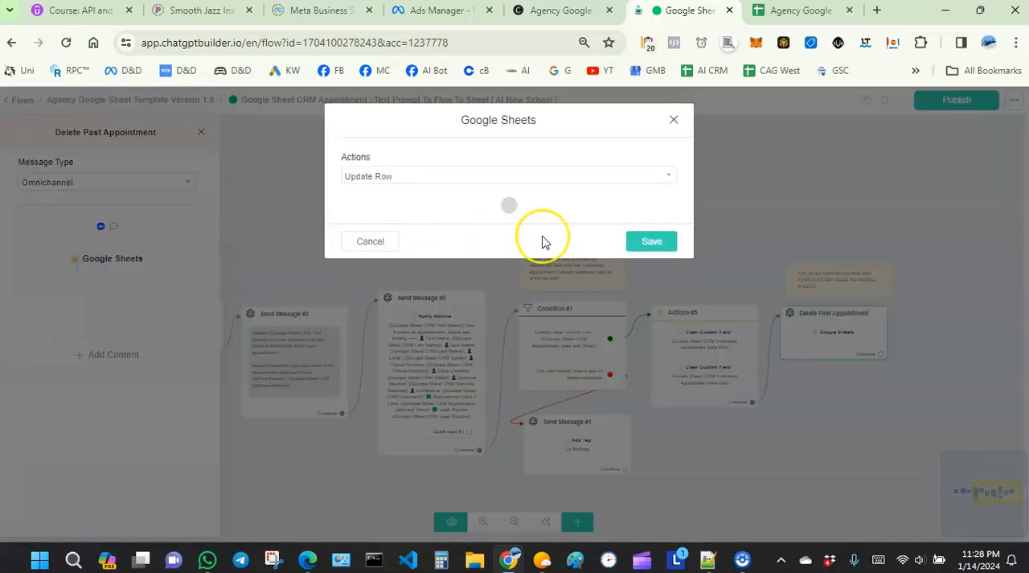
{"action": "scroll", "coordinate": [542, 242], "scroll_direction": "down", "scroll_amount": 5}
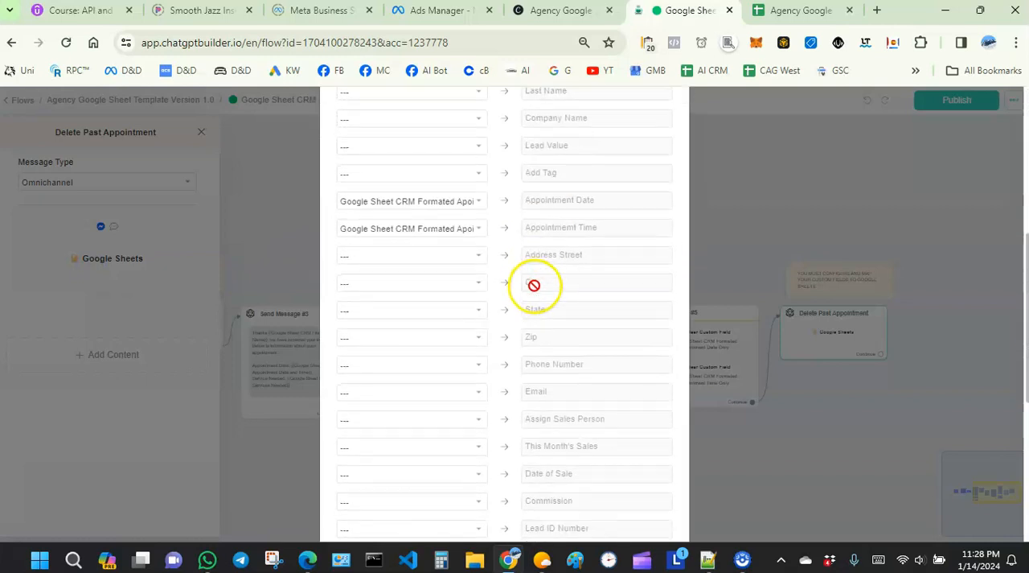
{"action": "scroll", "coordinate": [482, 257], "scroll_direction": "down", "scroll_amount": 8}
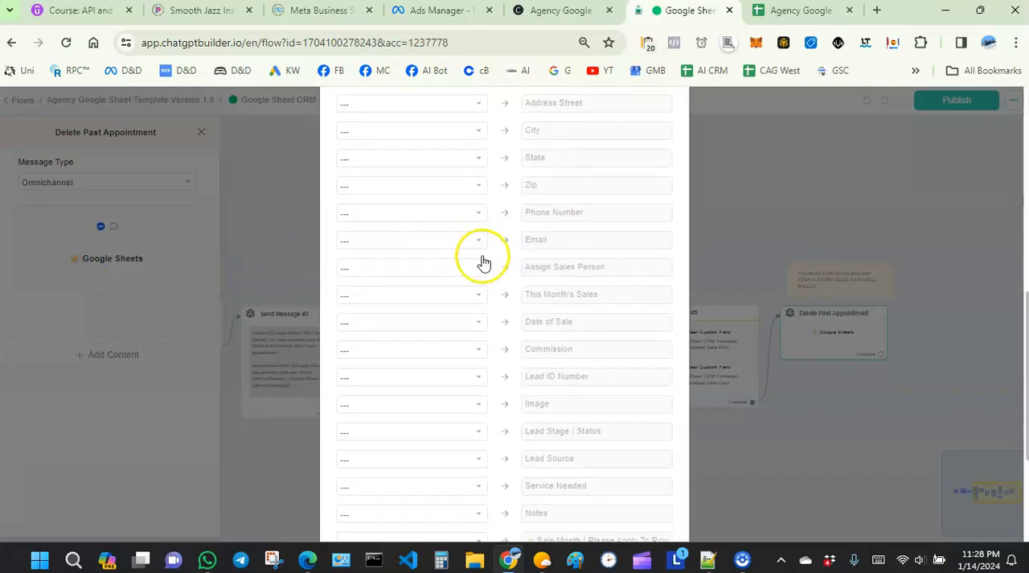
{"action": "scroll", "coordinate": [517, 311], "scroll_direction": "up", "scroll_amount": 6}
{"action": "scroll", "coordinate": [517, 312], "scroll_direction": "up", "scroll_amount": 4}
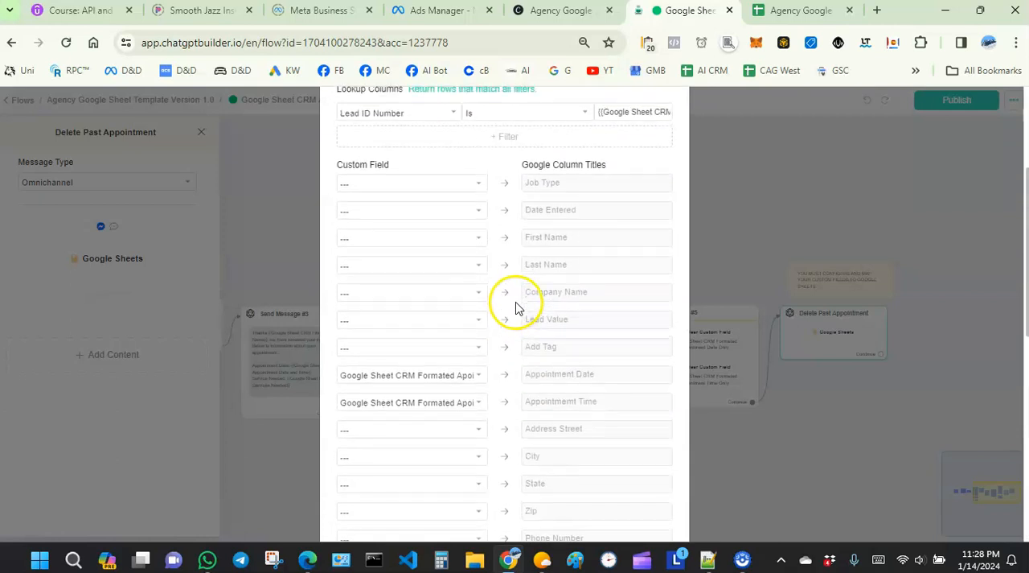
{"action": "scroll", "coordinate": [394, 354], "scroll_direction": "down", "scroll_amount": 4}
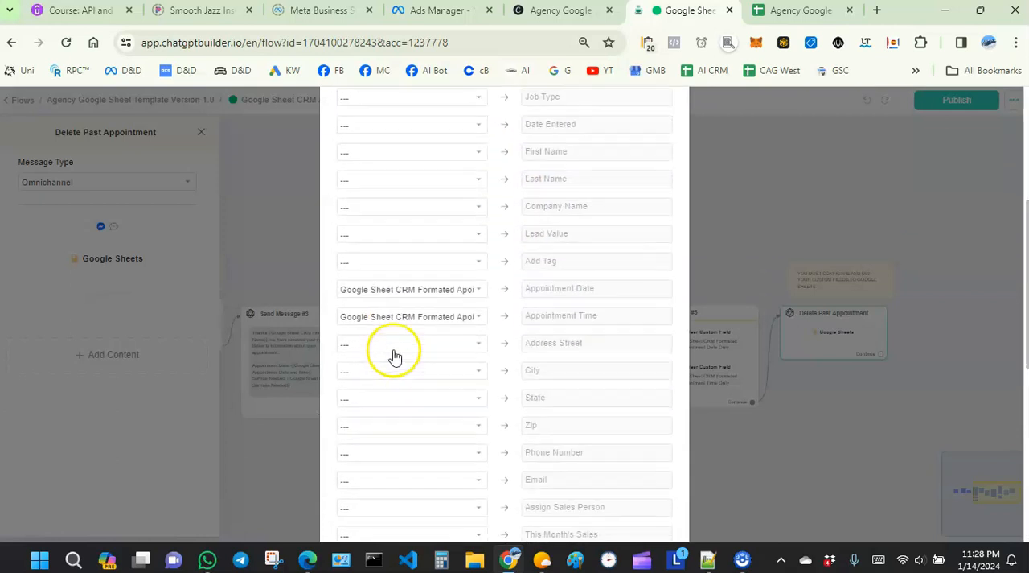
{"action": "scroll", "coordinate": [405, 365], "scroll_direction": "down", "scroll_amount": 1}
{"action": "scroll", "coordinate": [432, 308], "scroll_direction": "up", "scroll_amount": 2}
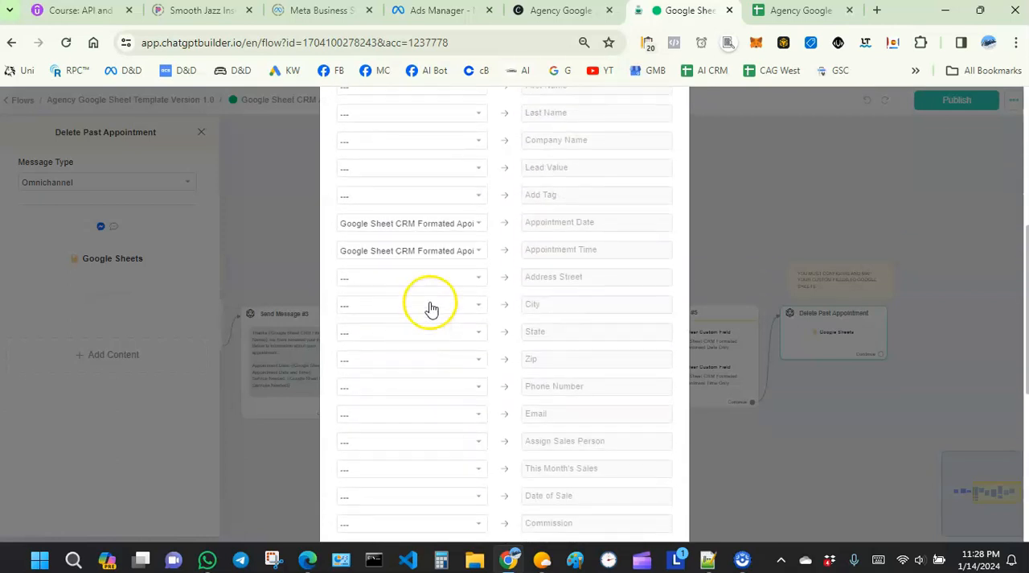
{"action": "scroll", "coordinate": [483, 278], "scroll_direction": "up", "scroll_amount": 5}
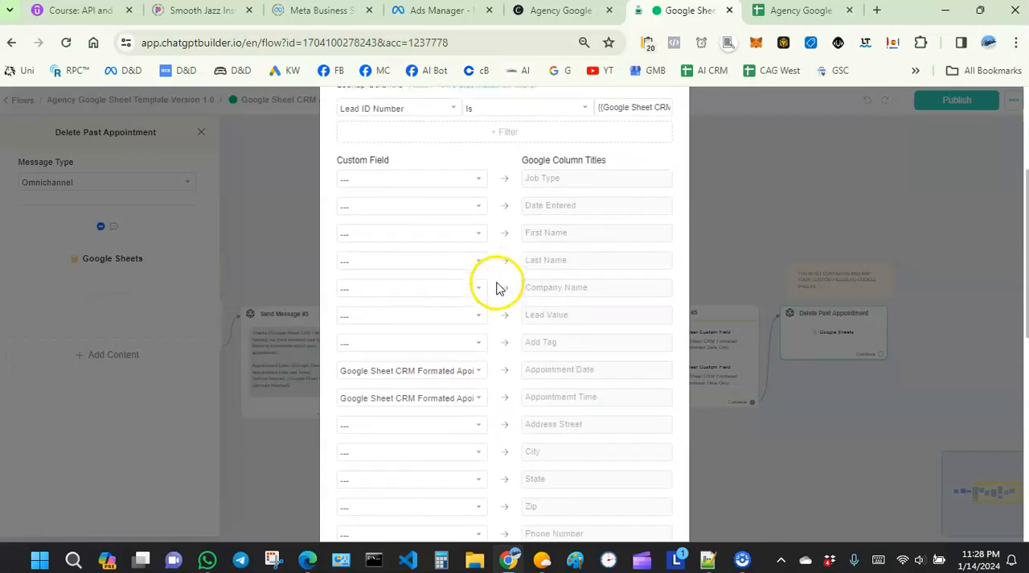
{"action": "left_click", "coordinate": [669, 119]}
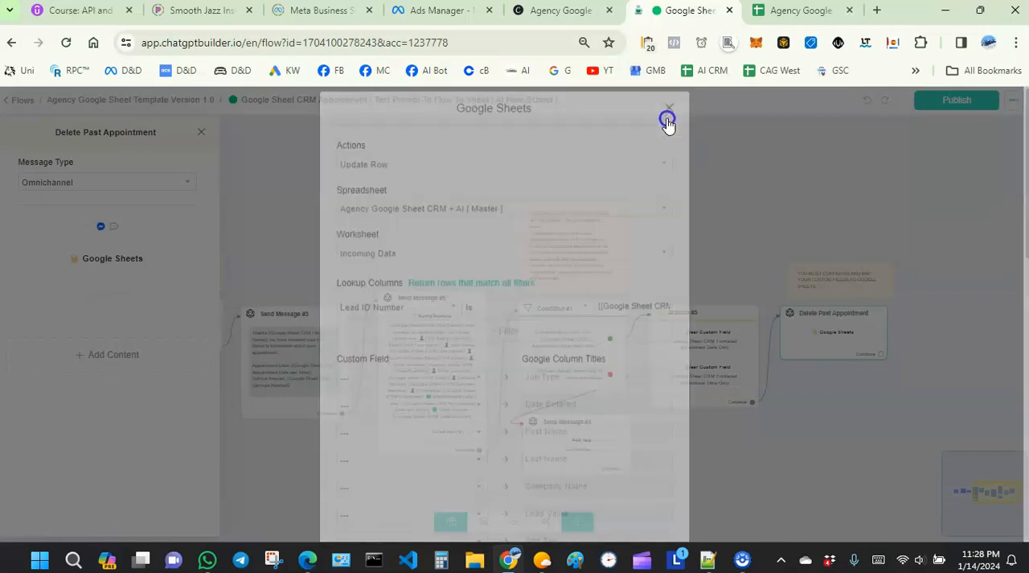
- Reopen the Google Sheets action in the Send Data To Google Sheet node and look through its full column mapping
{"action": "left_click_drag", "start_coordinate": [298, 469], "coordinate": [632, 414]}
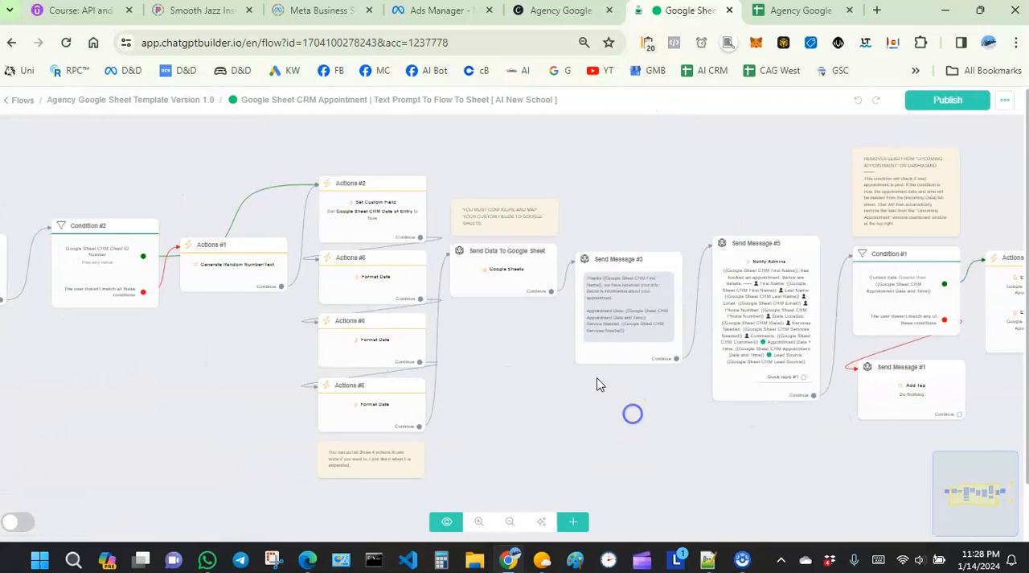
{"action": "left_click", "coordinate": [524, 283]}
{"action": "left_click", "coordinate": [129, 259]}
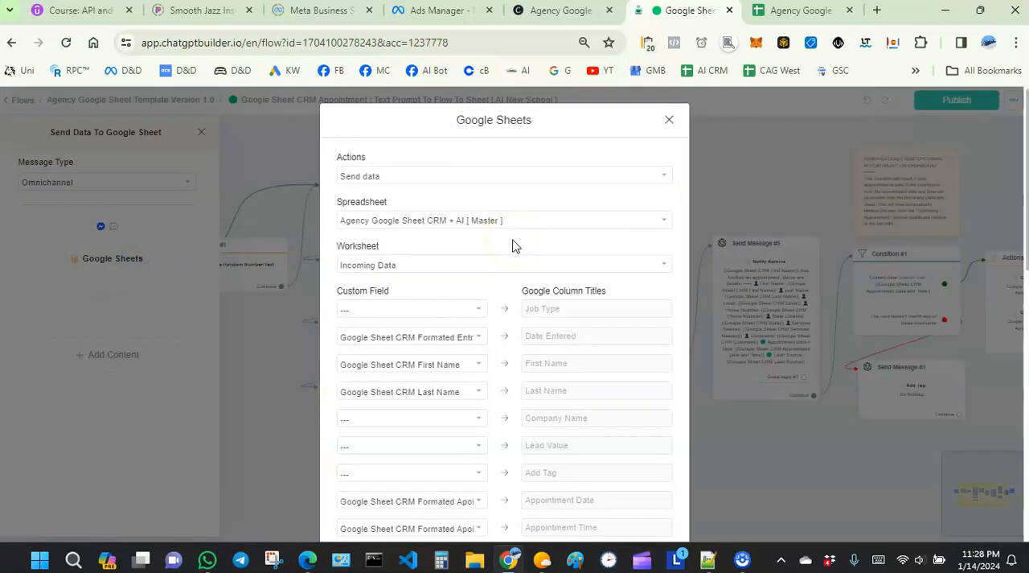
{"action": "scroll", "coordinate": [515, 251], "scroll_direction": "down", "scroll_amount": 1}
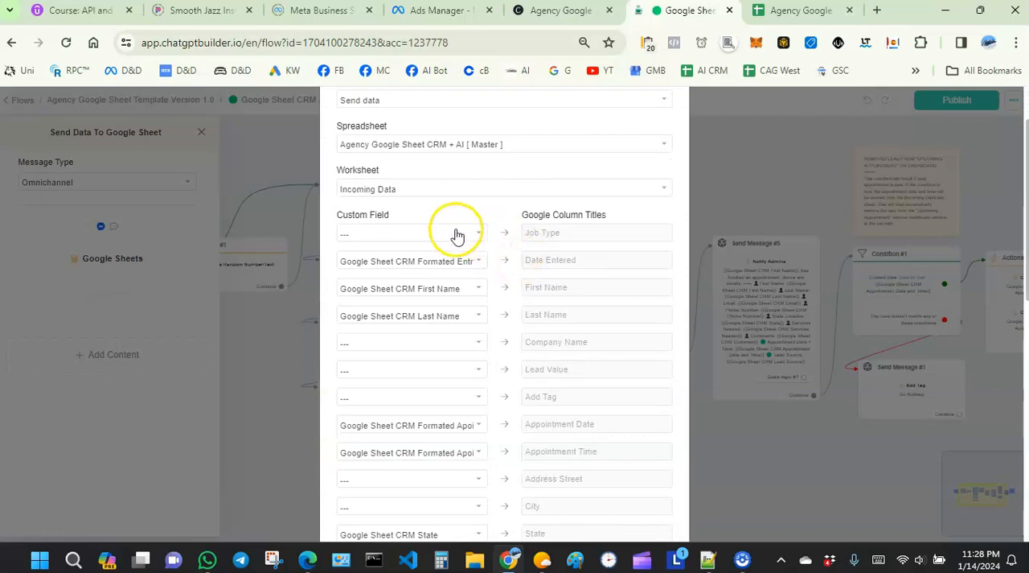
{"action": "scroll", "coordinate": [457, 235], "scroll_direction": "down", "scroll_amount": 1}
{"action": "scroll", "coordinate": [456, 193], "scroll_direction": "down", "scroll_amount": 1}
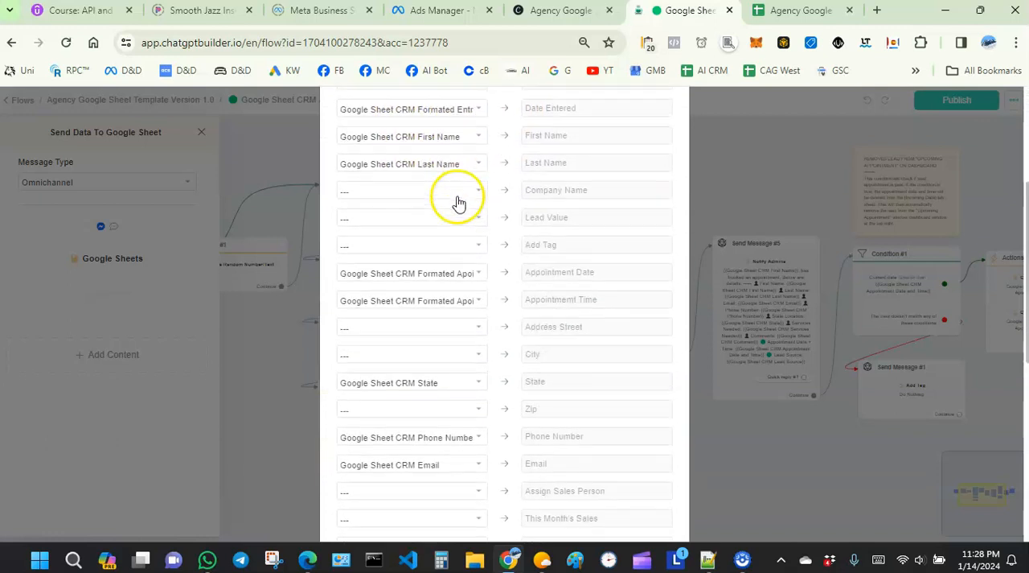
{"action": "scroll", "coordinate": [434, 145], "scroll_direction": "up", "scroll_amount": 1}
{"action": "scroll", "coordinate": [420, 209], "scroll_direction": "down", "scroll_amount": 3}
{"action": "scroll", "coordinate": [415, 223], "scroll_direction": "down", "scroll_amount": 4}
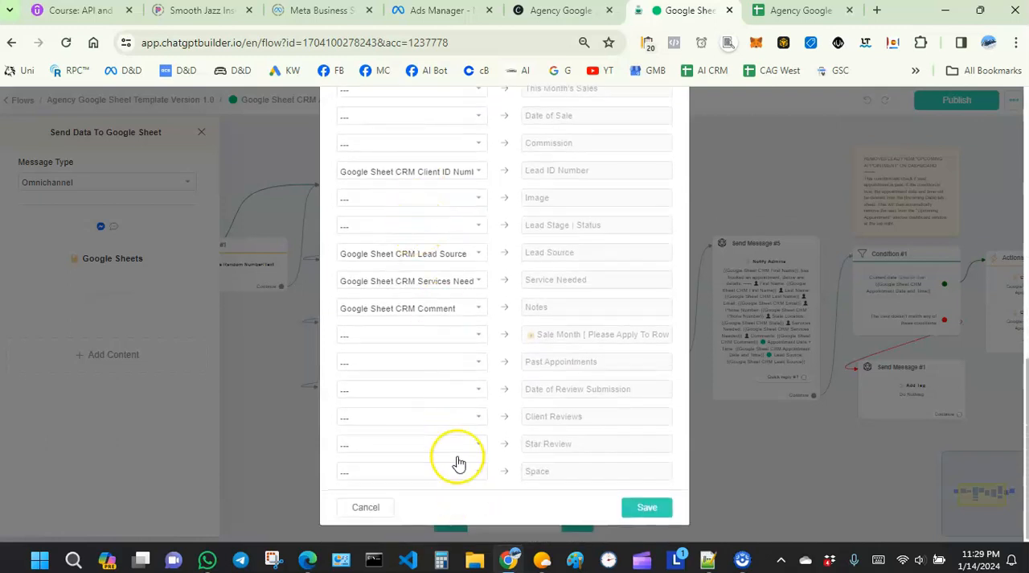
{"action": "scroll", "coordinate": [405, 238], "scroll_direction": "up", "scroll_amount": 10}
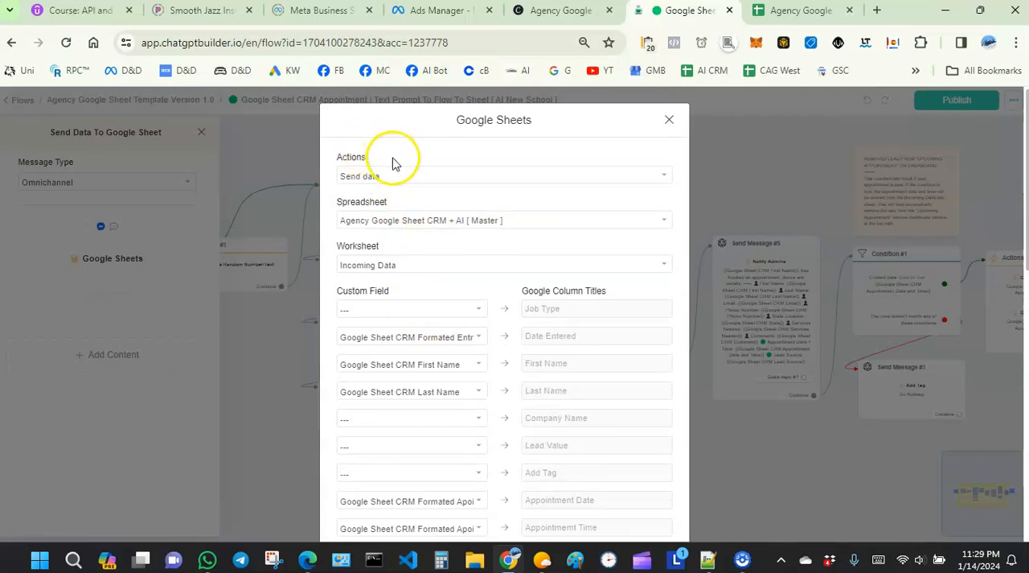
- View the available Google Sheets actions and compare the spreadsheet choice with the title of the open CRM spreadsheet
{"action": "left_click", "coordinate": [349, 178]}
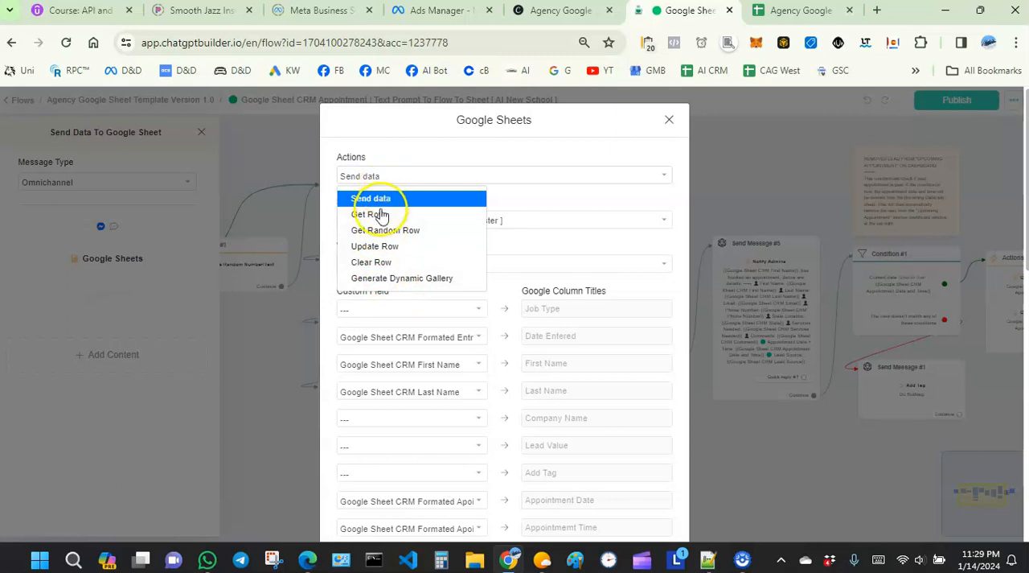
{"action": "left_click", "coordinate": [404, 152]}
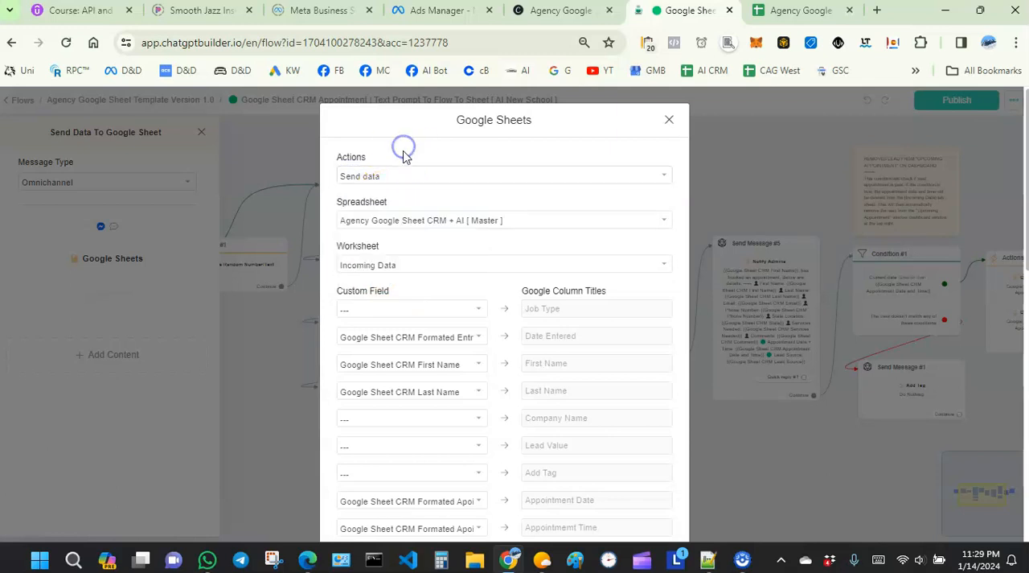
{"action": "left_click", "coordinate": [400, 226]}
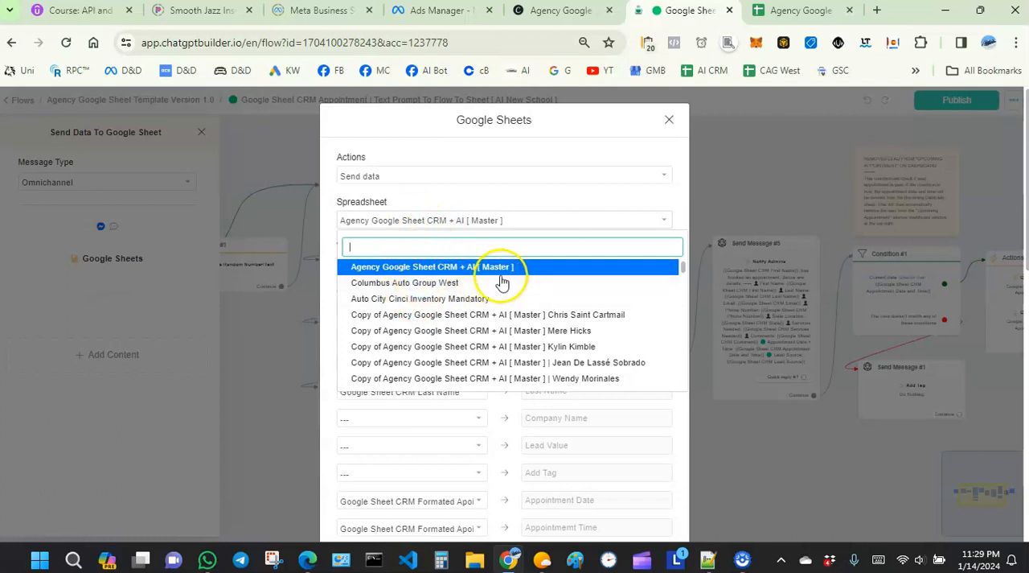
{"action": "left_click", "coordinate": [776, 11]}
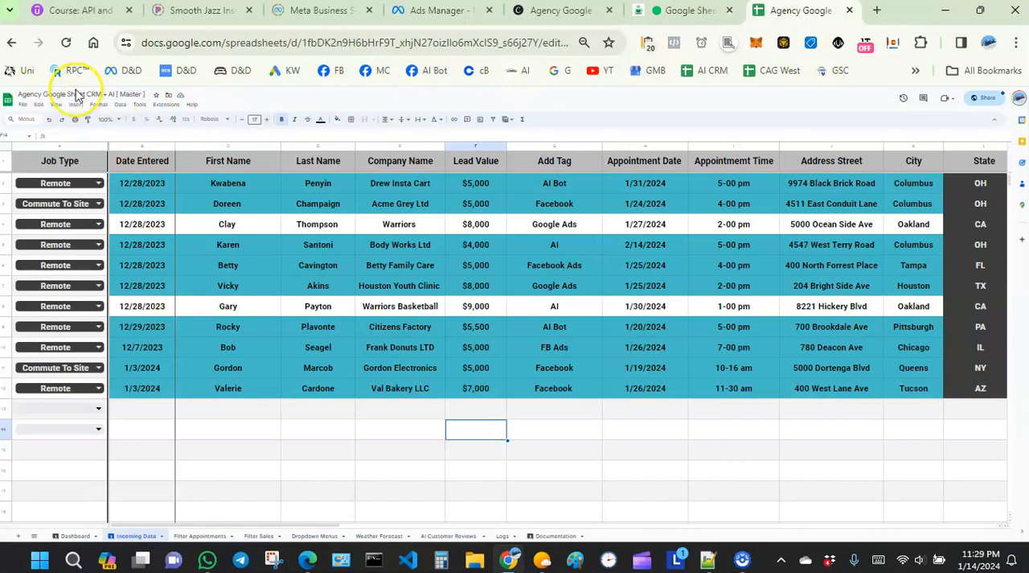
{"action": "left_click", "coordinate": [661, 11]}
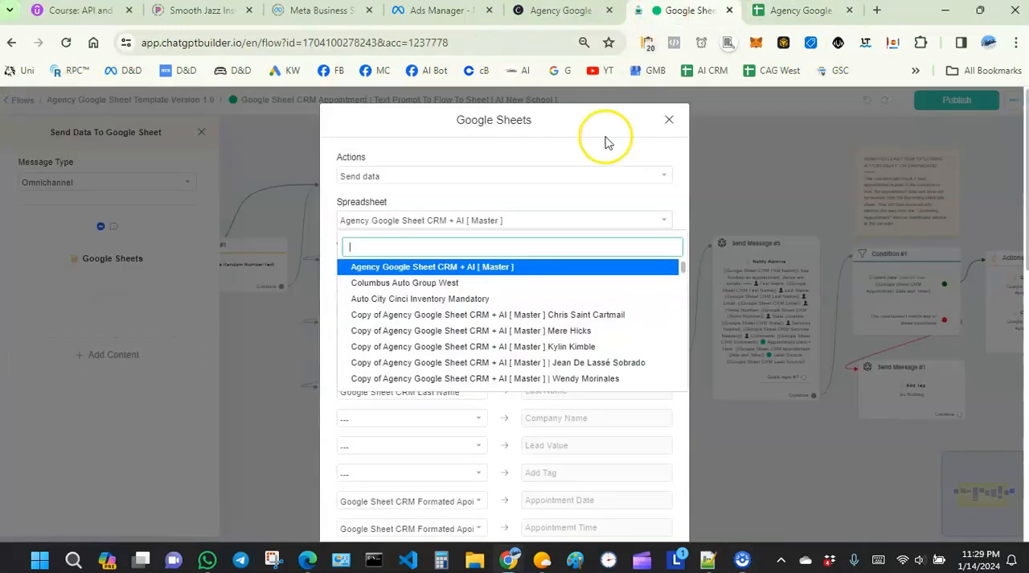
{"action": "left_click", "coordinate": [431, 201]}
- View the worksheet choices and compare Incoming Data with the matching sheet in the CRM spreadsheet
{"action": "left_click", "coordinate": [392, 266]}
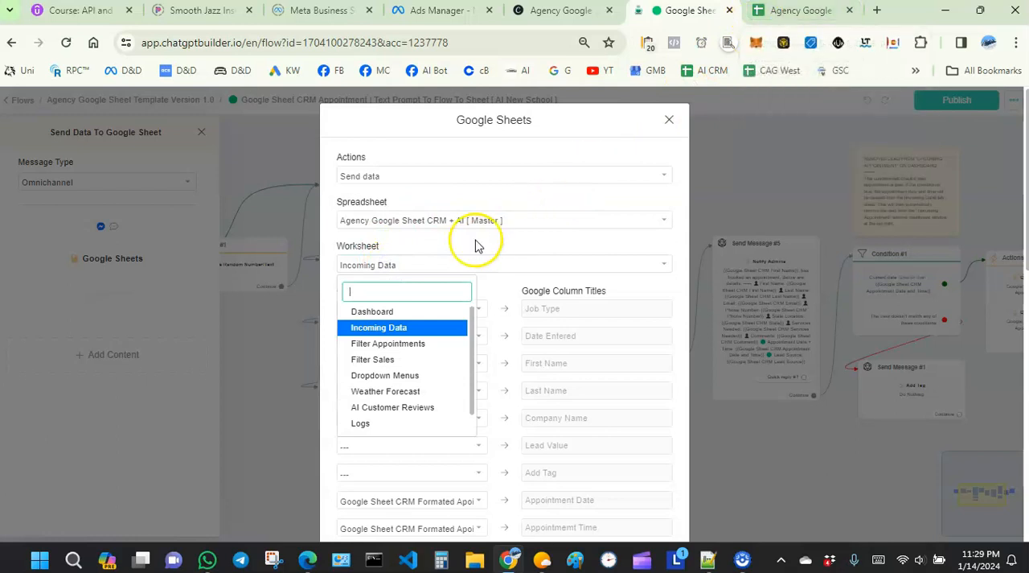
{"action": "left_click", "coordinate": [783, 13]}
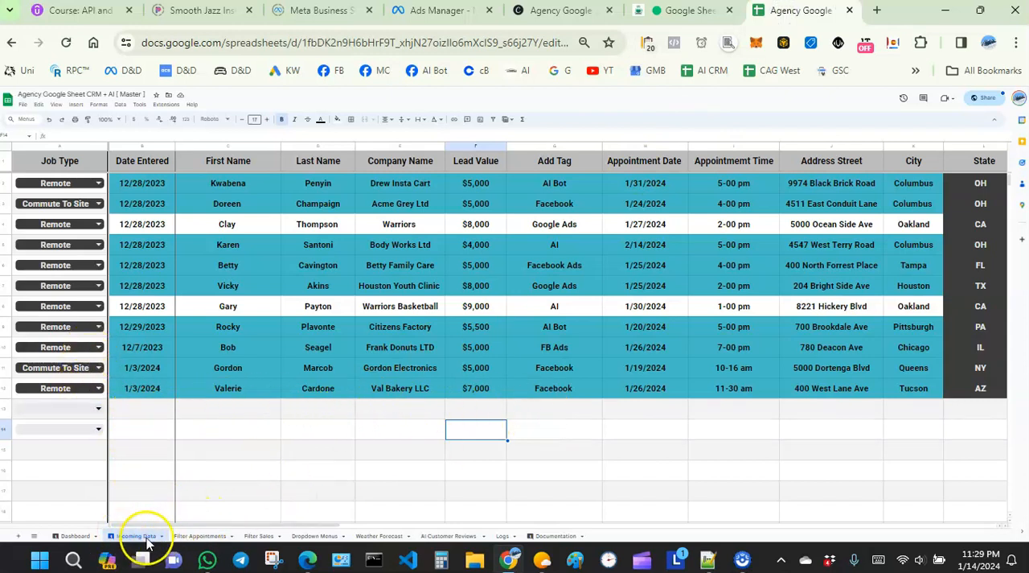
{"action": "left_click", "coordinate": [692, 10]}
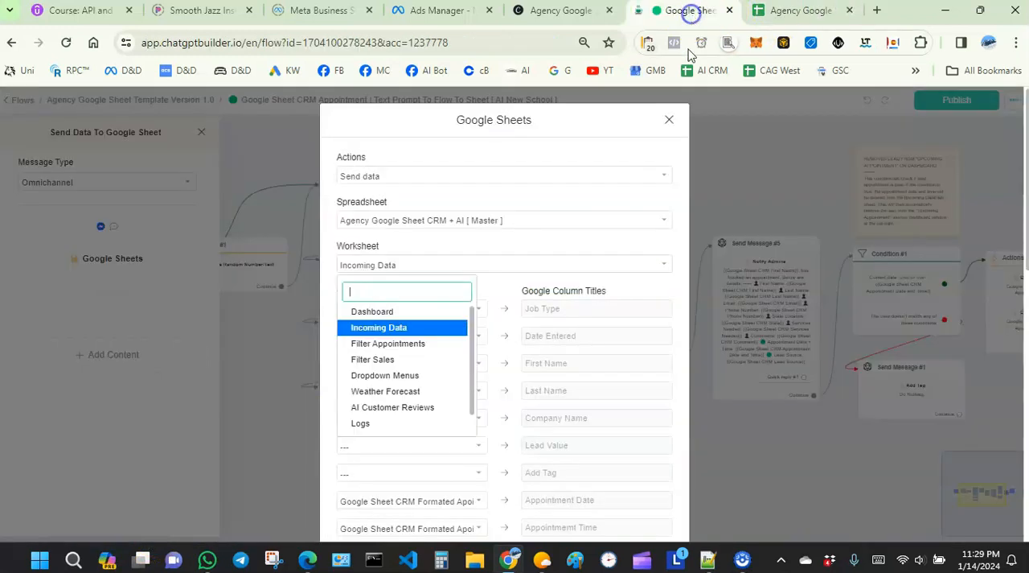
{"action": "left_click", "coordinate": [563, 235]}
- Check the custom field choices mapped to the Date Entered, First Name and Last Name columns without changing them
{"action": "scroll", "coordinate": [489, 304], "scroll_direction": "down", "scroll_amount": 3}
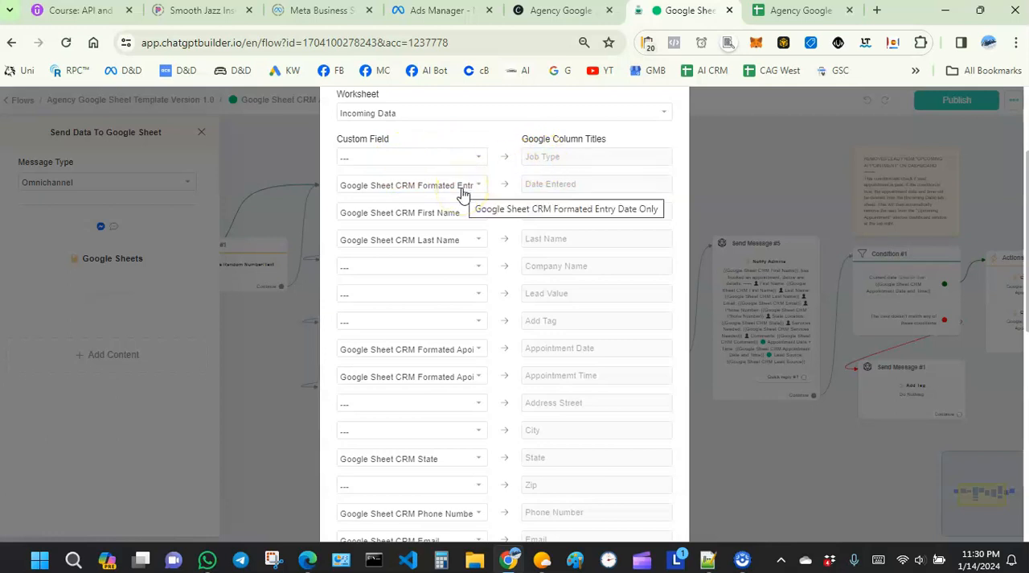
{"action": "left_click", "coordinate": [472, 188]}
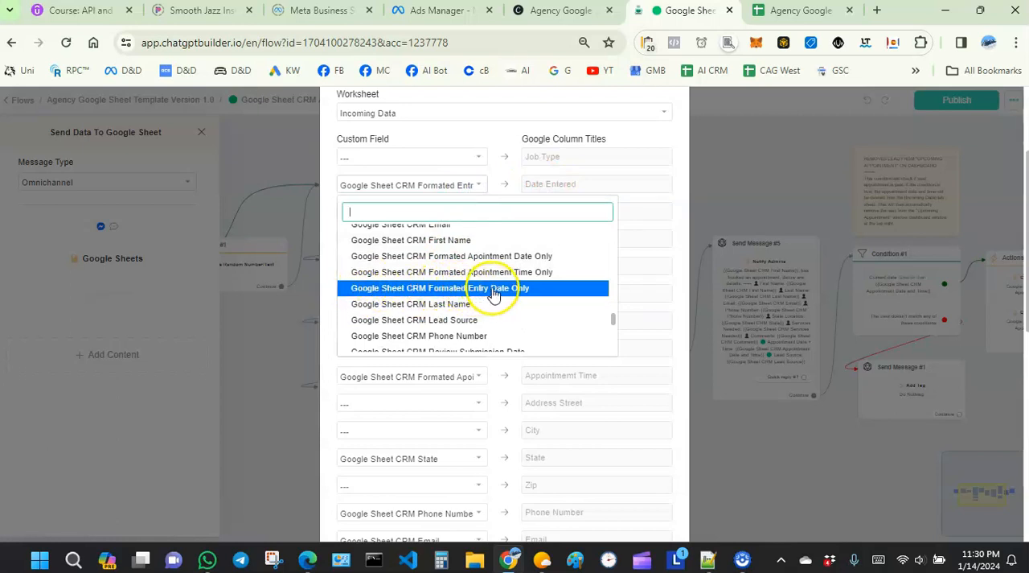
{"action": "left_click", "coordinate": [494, 185]}
{"action": "left_click", "coordinate": [471, 213]}
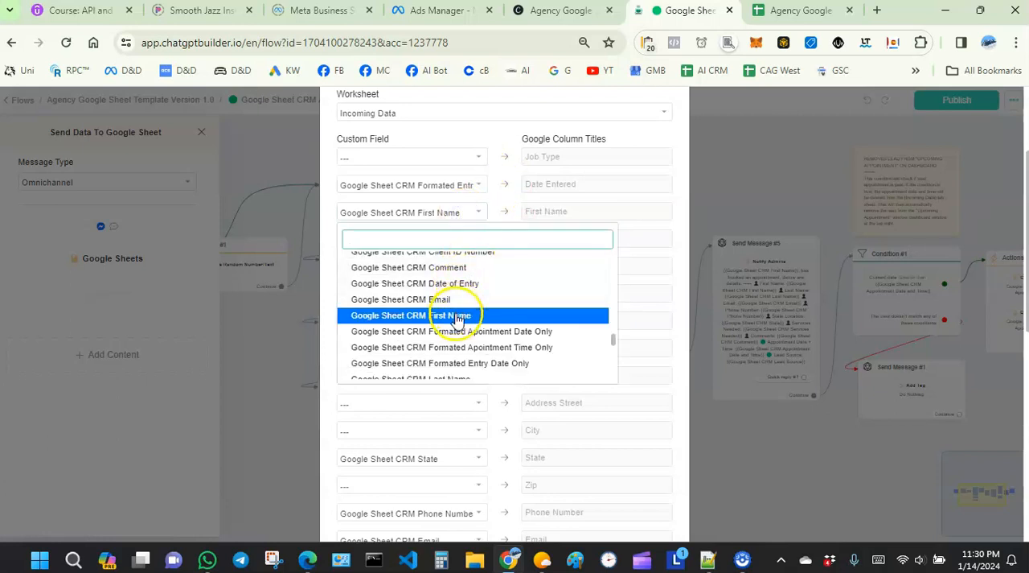
{"action": "left_click", "coordinate": [497, 198]}
{"action": "left_click", "coordinate": [483, 213]}
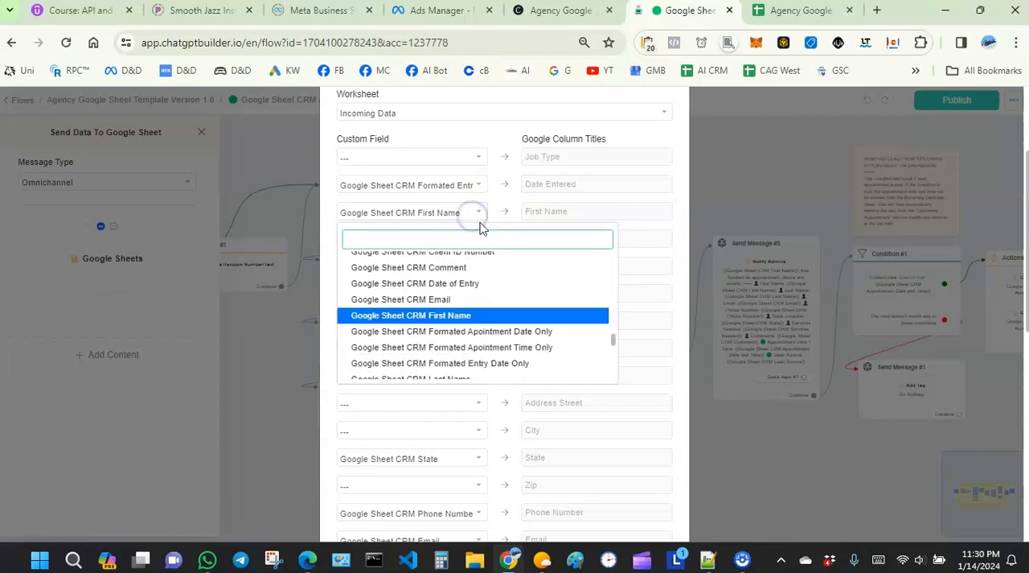
{"action": "left_click", "coordinate": [490, 202]}
{"action": "left_click", "coordinate": [464, 241]}
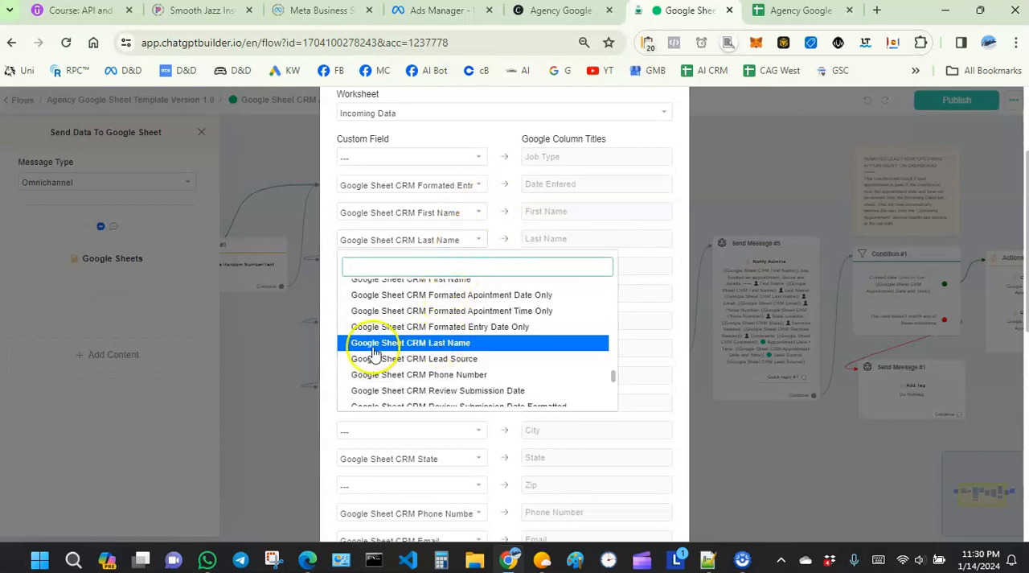
{"action": "left_click", "coordinate": [492, 219]}
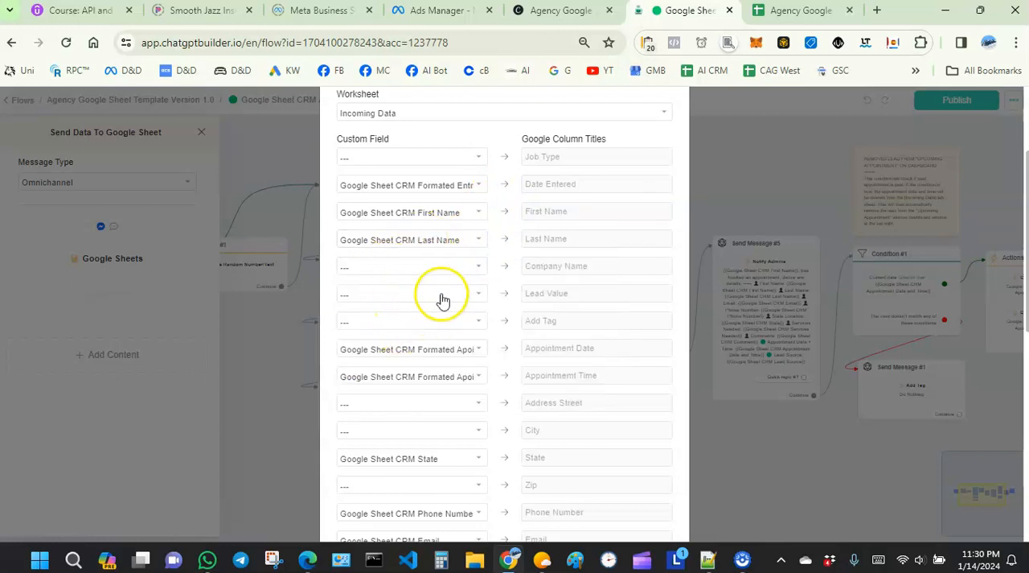
- Check the custom field choices mapped to the Appointment Date and Appointment Time columns without changing them
{"action": "scroll", "coordinate": [426, 233], "scroll_direction": "down", "scroll_amount": 1}
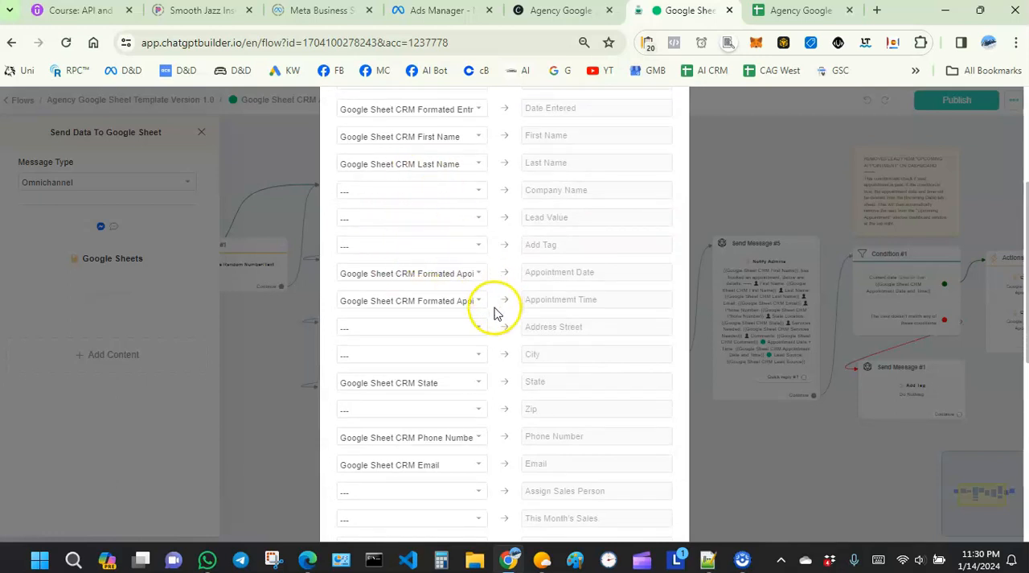
{"action": "left_click", "coordinate": [474, 276]}
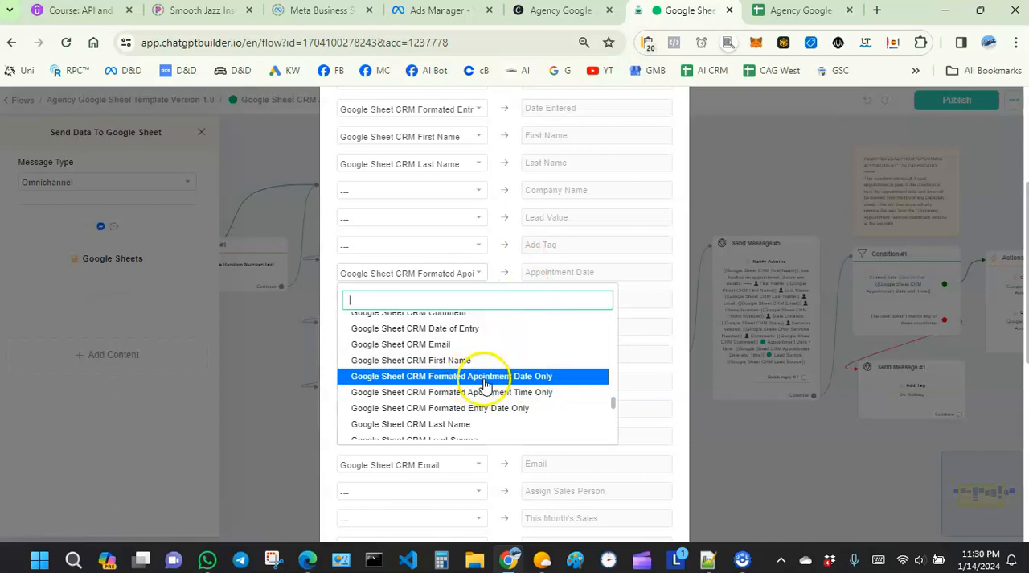
{"action": "left_click", "coordinate": [489, 262]}
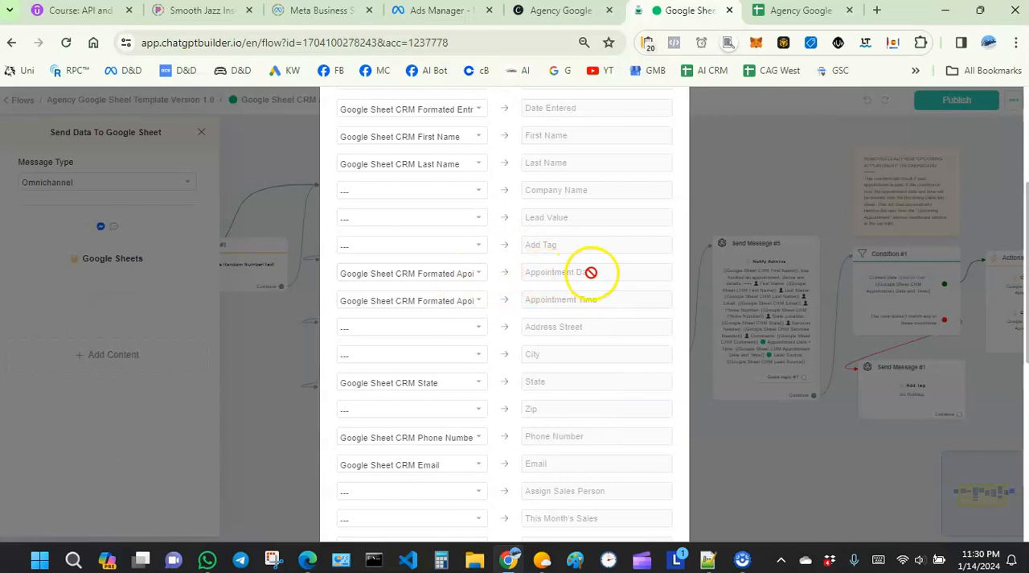
{"action": "left_click", "coordinate": [467, 299]}
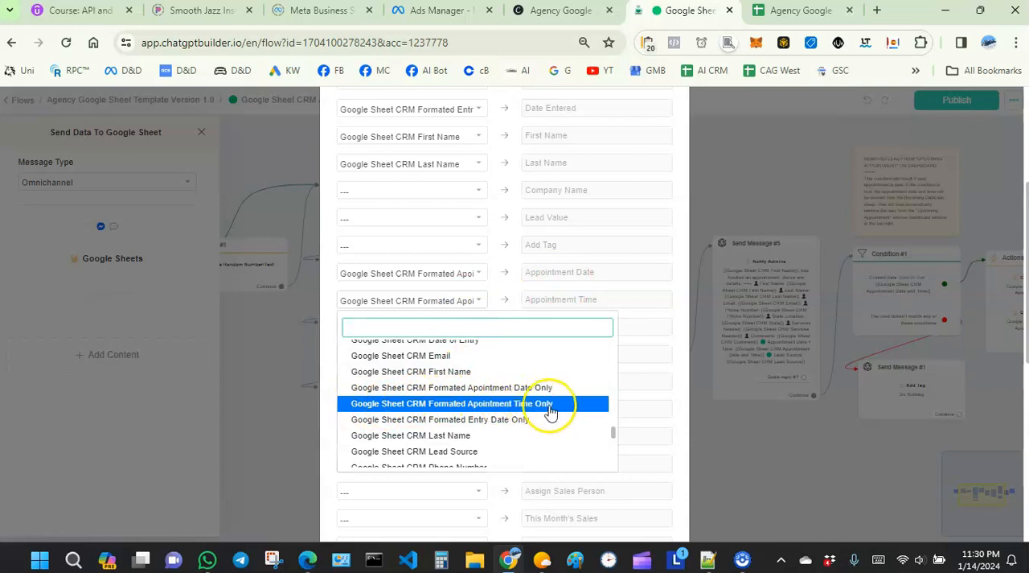
{"action": "left_click", "coordinate": [680, 300]}
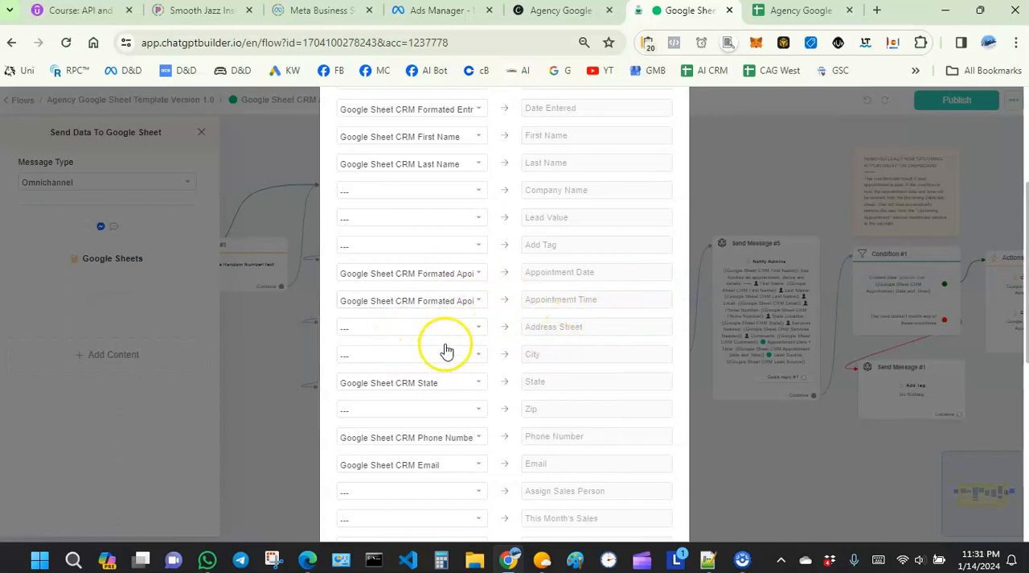
- Check the custom field choices mapped to the State, Phone Number and Email columns without changing them
{"action": "scroll", "coordinate": [439, 328], "scroll_direction": "down", "scroll_amount": 1}
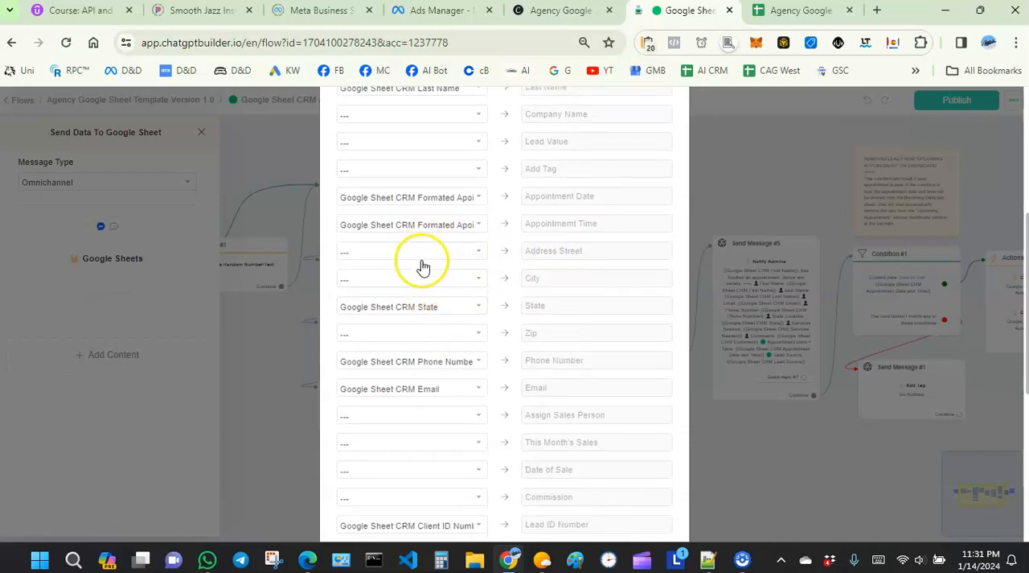
{"action": "left_click", "coordinate": [472, 313]}
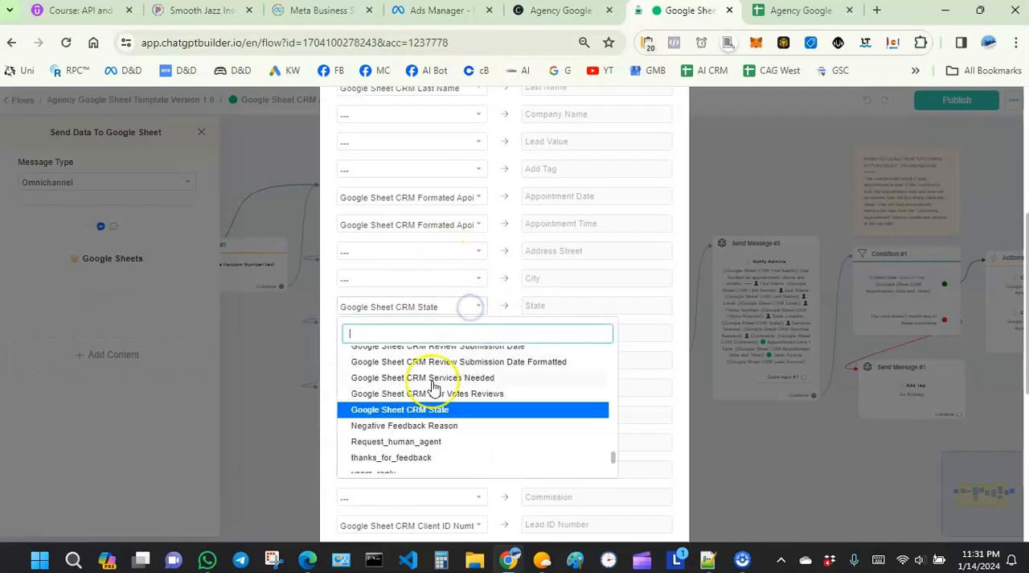
{"action": "left_click", "coordinate": [495, 296]}
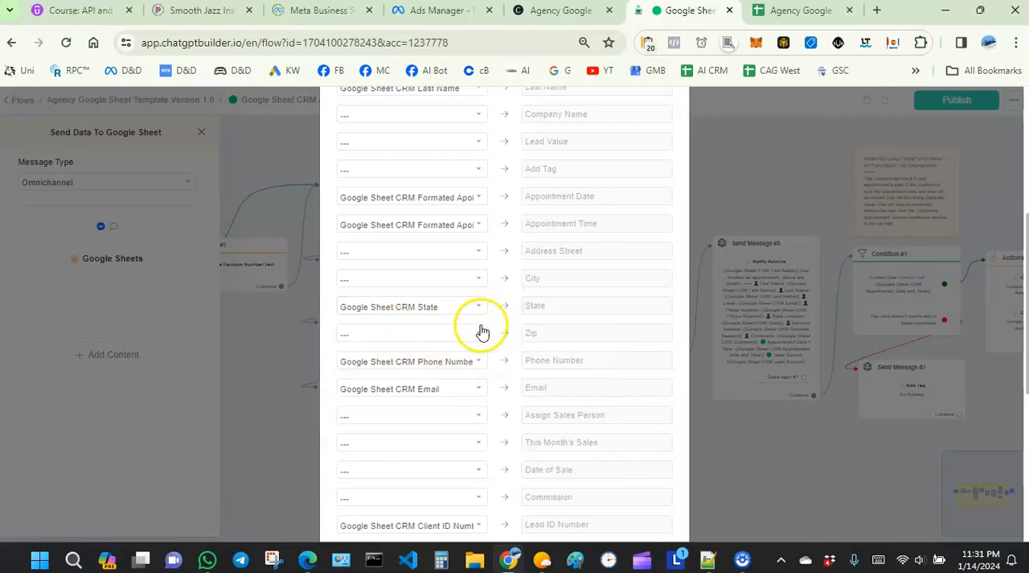
{"action": "scroll", "coordinate": [482, 338], "scroll_direction": "down", "scroll_amount": 2}
{"action": "left_click", "coordinate": [472, 283]}
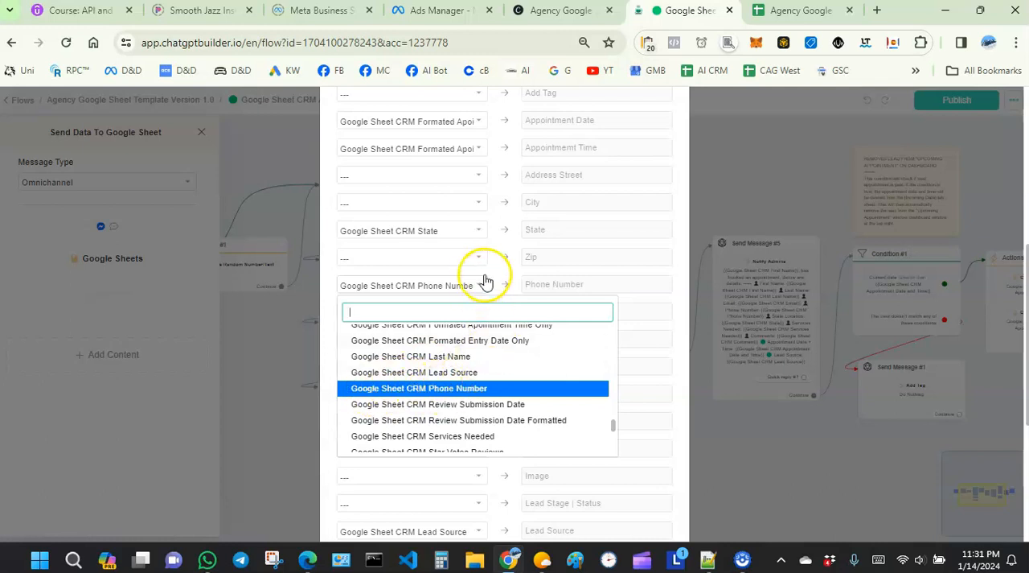
{"action": "left_click", "coordinate": [491, 276]}
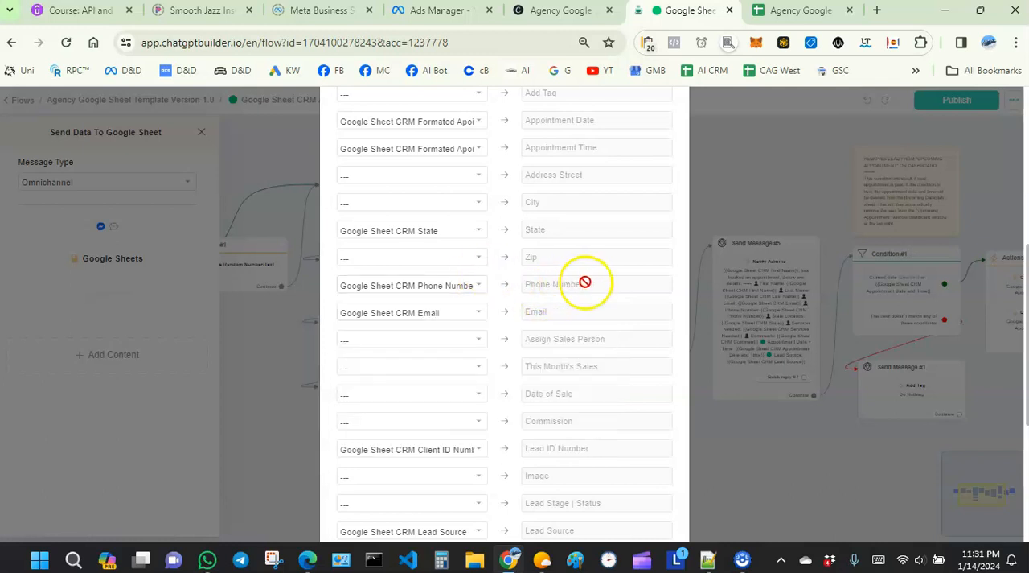
{"action": "left_click", "coordinate": [479, 315]}
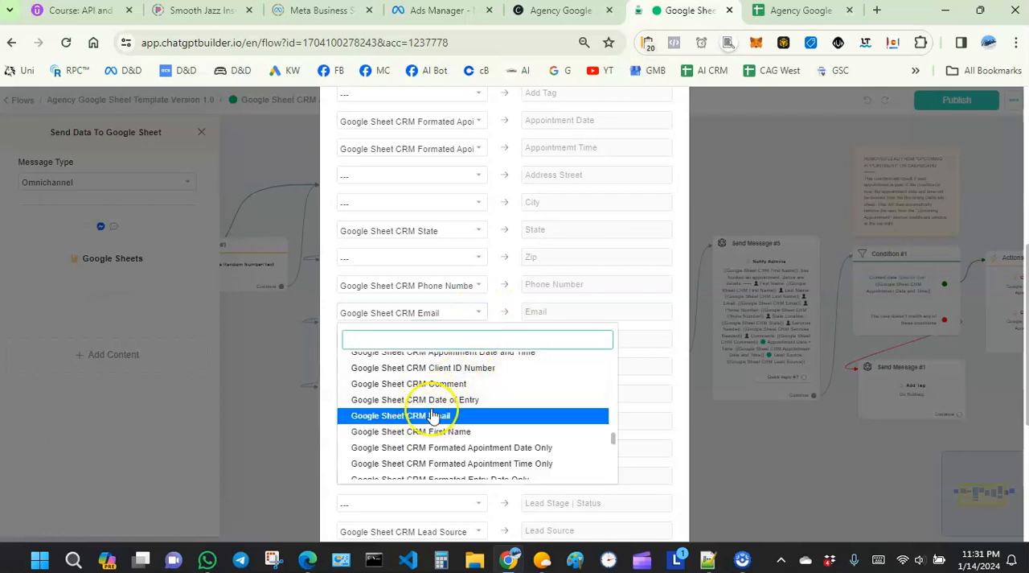
{"action": "left_click", "coordinate": [485, 306]}
- Check the custom field choice mapped to the Lead ID Number column without changing it
{"action": "scroll", "coordinate": [489, 301], "scroll_direction": "down", "scroll_amount": 2}
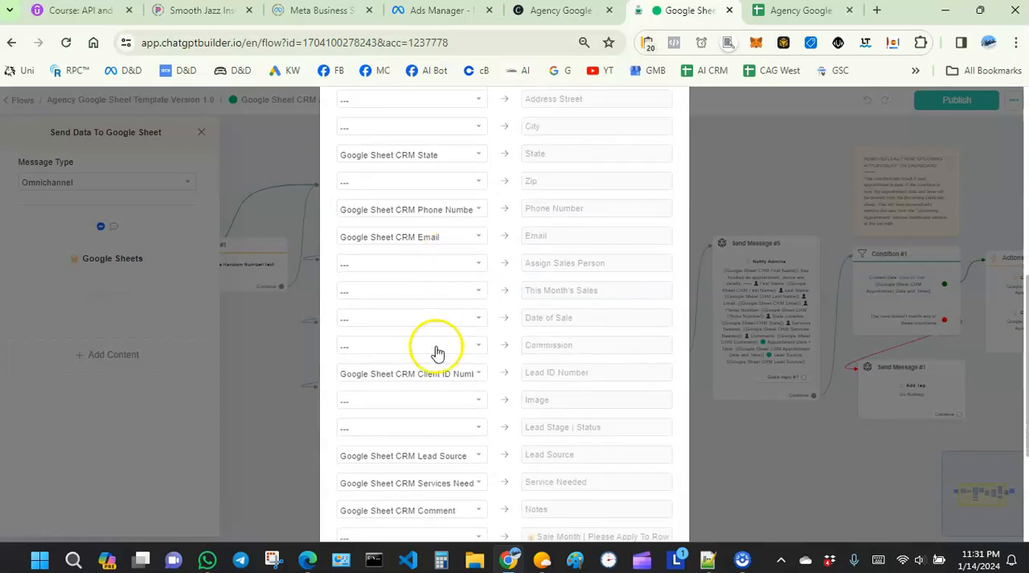
{"action": "scroll", "coordinate": [448, 251], "scroll_direction": "down", "scroll_amount": 2}
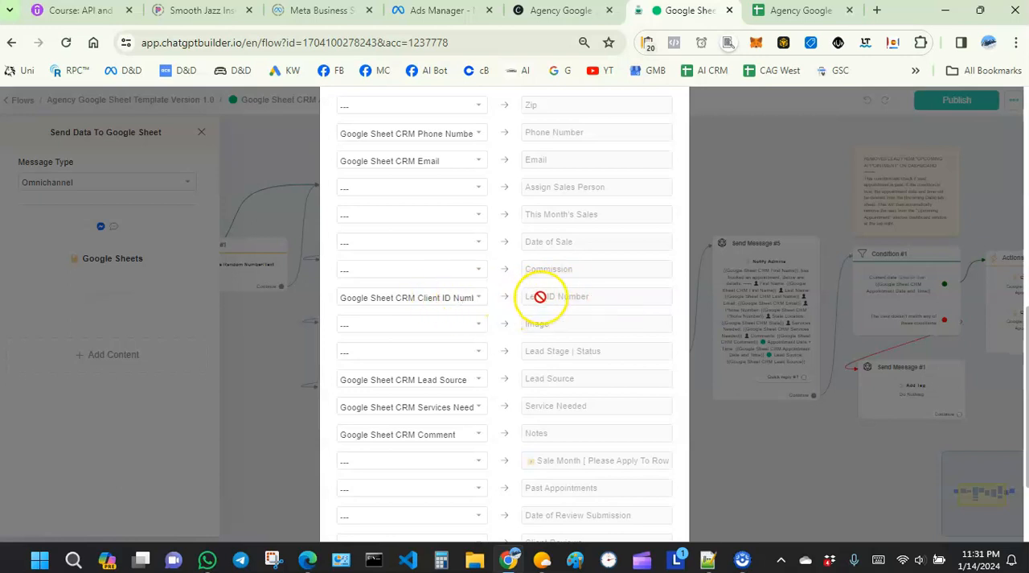
{"action": "left_click", "coordinate": [478, 300]}
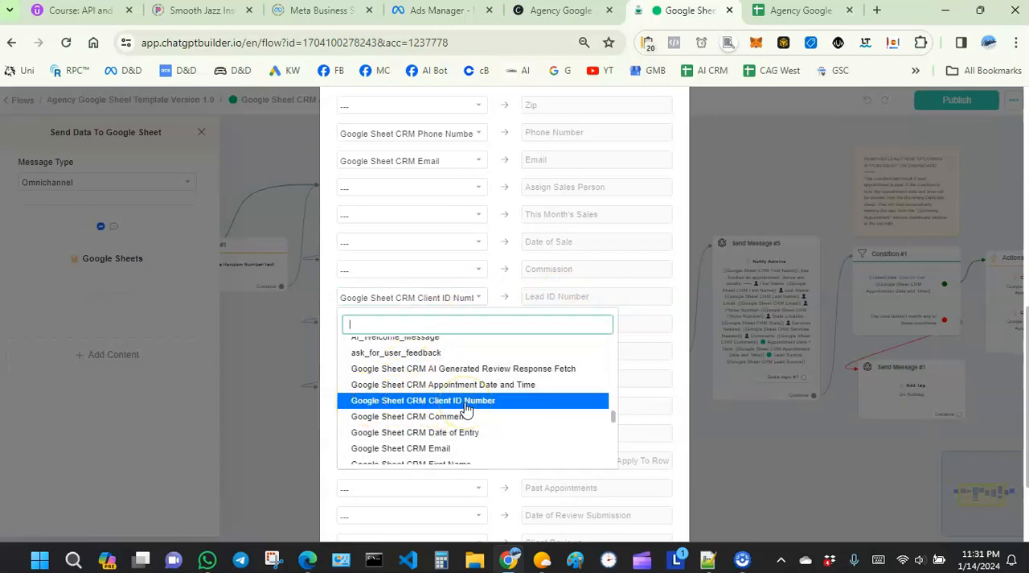
{"action": "left_click", "coordinate": [496, 283]}
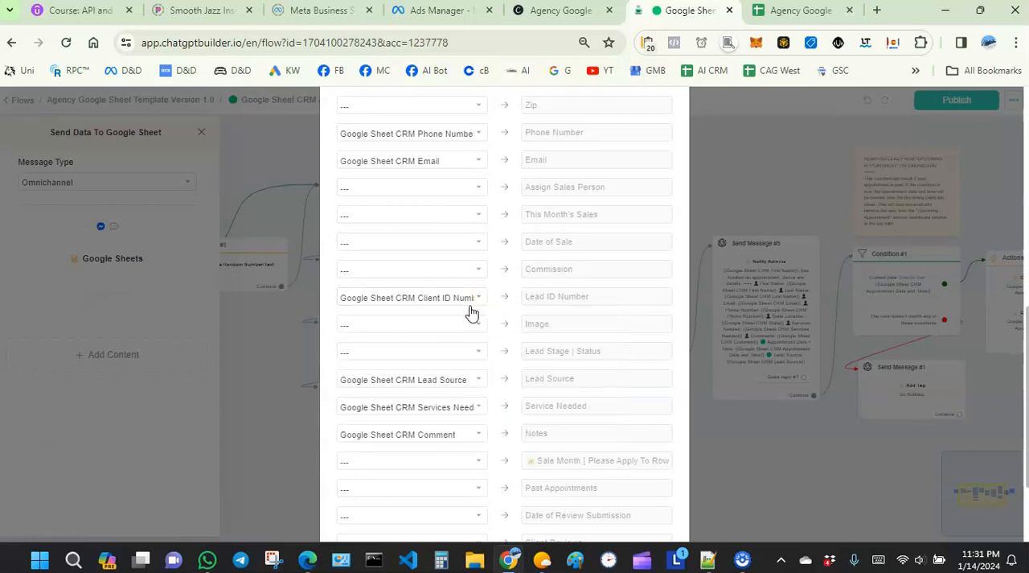
- Check the custom field choices mapped to the Lead Source, Service Needed and Notes columns without changing them
{"action": "scroll", "coordinate": [471, 325], "scroll_direction": "down", "scroll_amount": 1}
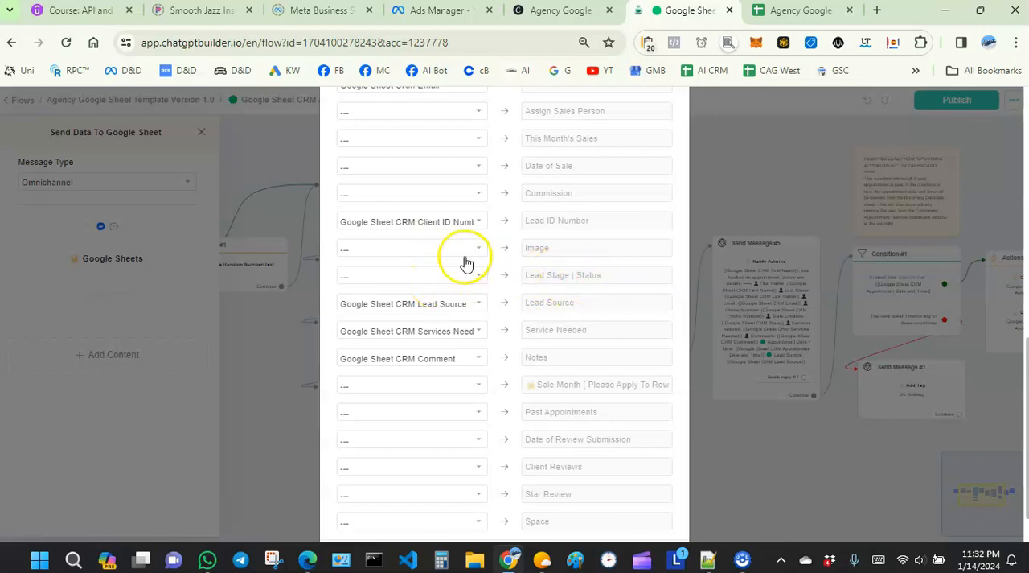
{"action": "left_click", "coordinate": [453, 310]}
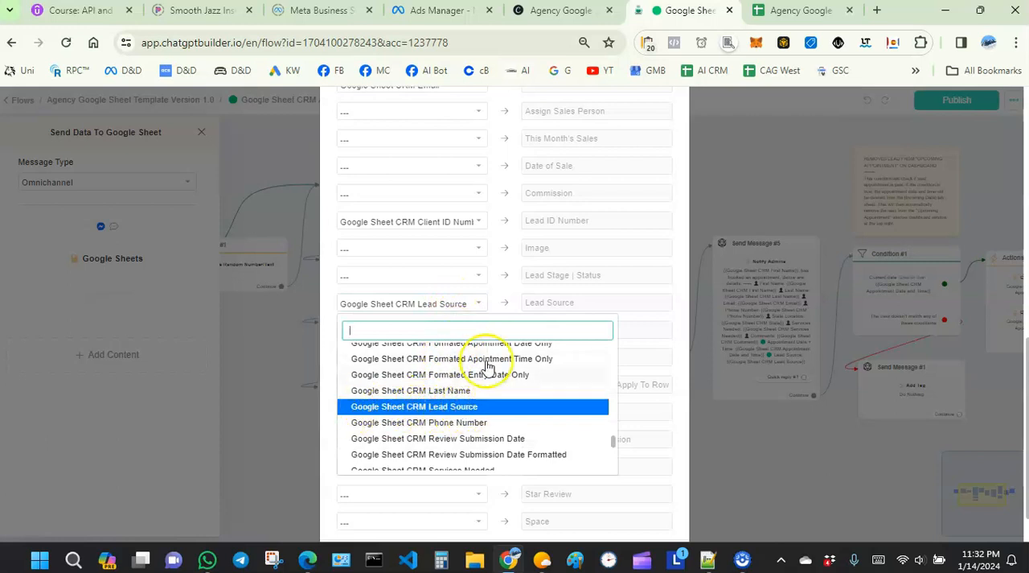
{"action": "left_click", "coordinate": [497, 304]}
{"action": "left_click", "coordinate": [473, 334]}
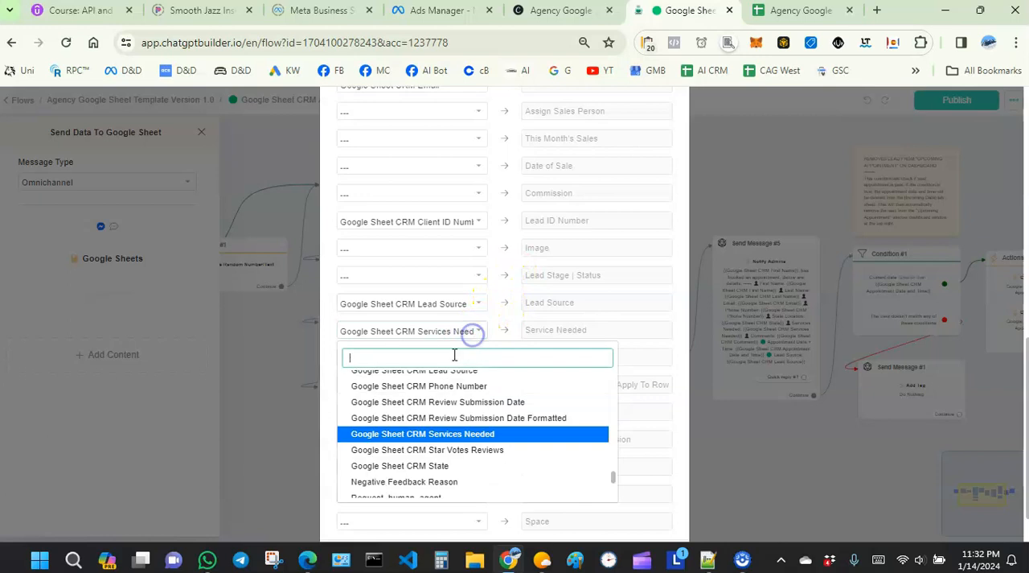
{"action": "left_click", "coordinate": [497, 312]}
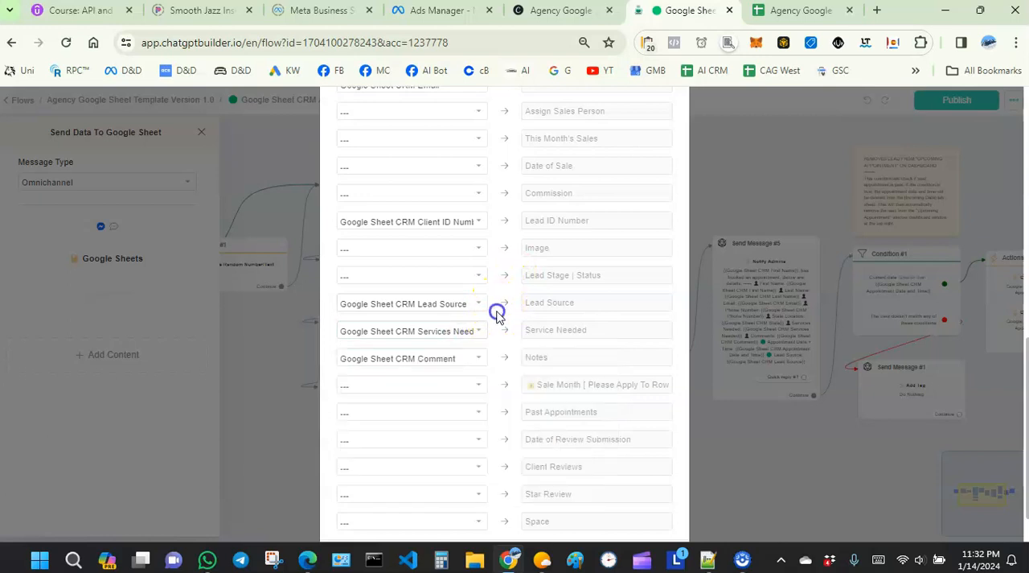
{"action": "left_click", "coordinate": [476, 356]}
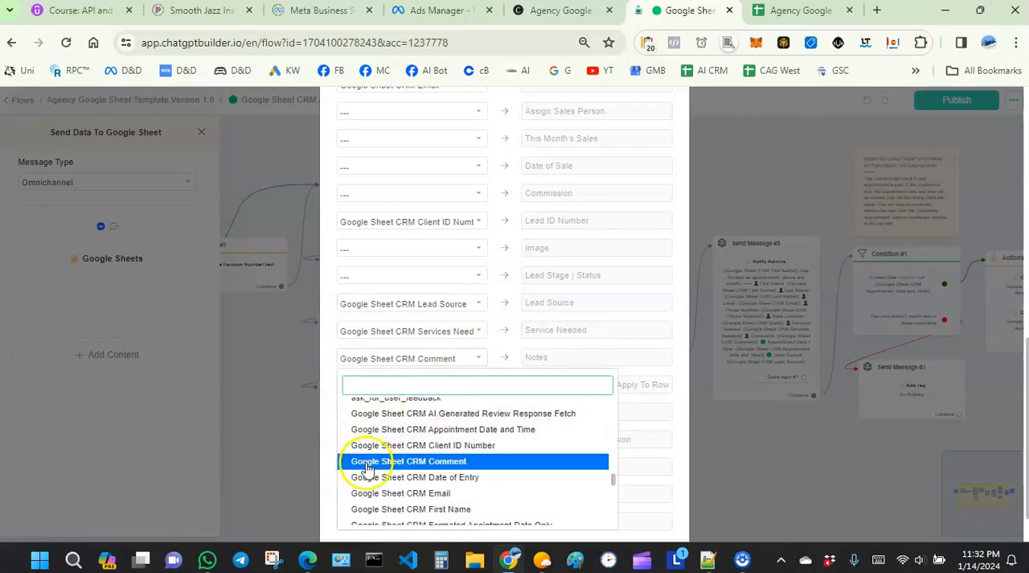
{"action": "left_click", "coordinate": [494, 352]}
- Save the Google Sheets action's column mapping and close the Send Data To Google Sheet node's settings
{"action": "scroll", "coordinate": [489, 349], "scroll_direction": "down", "scroll_amount": 2}
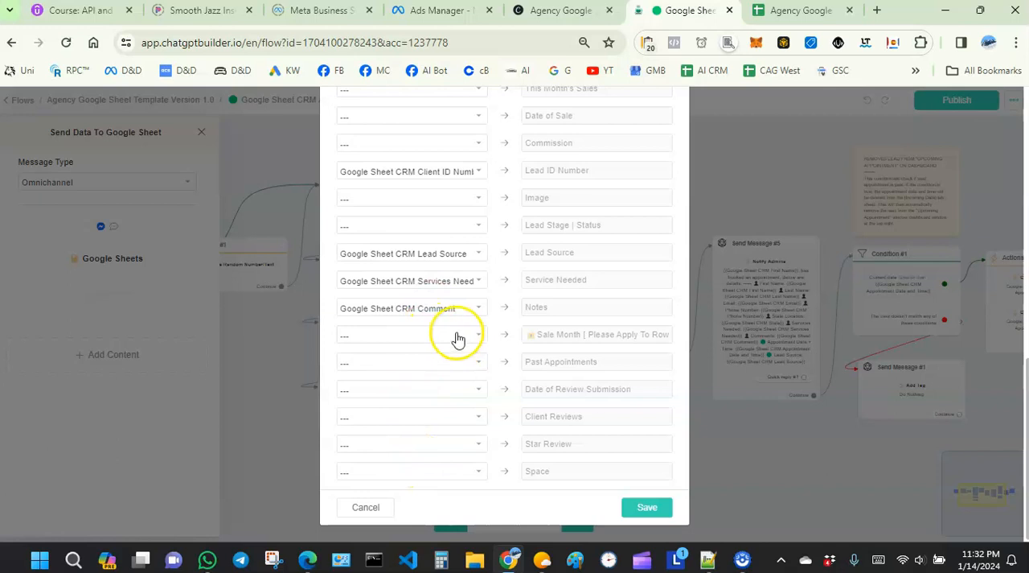
{"action": "left_click", "coordinate": [631, 508]}
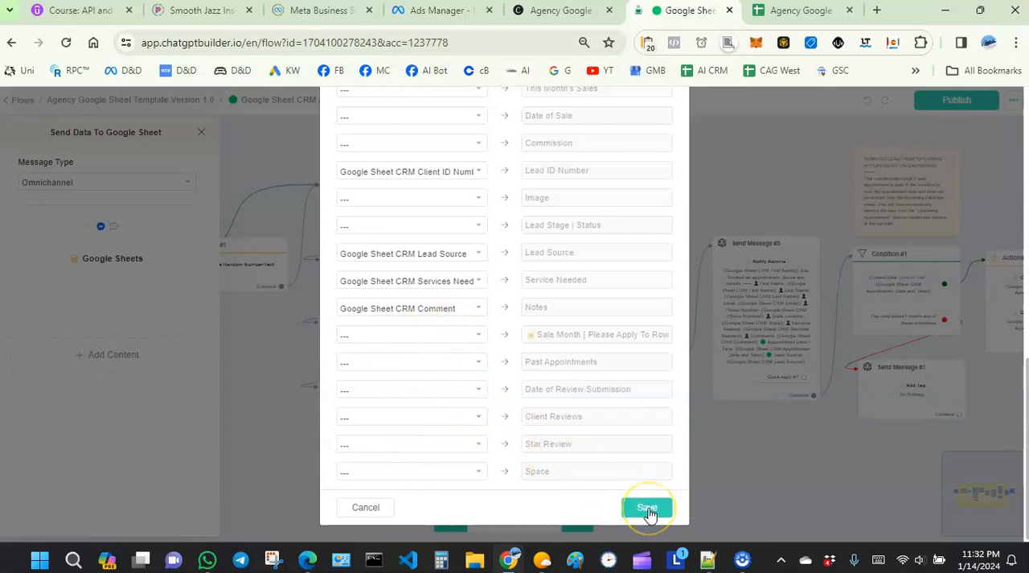
{"action": "left_click", "coordinate": [636, 513]}
{"action": "left_click", "coordinate": [641, 510]}
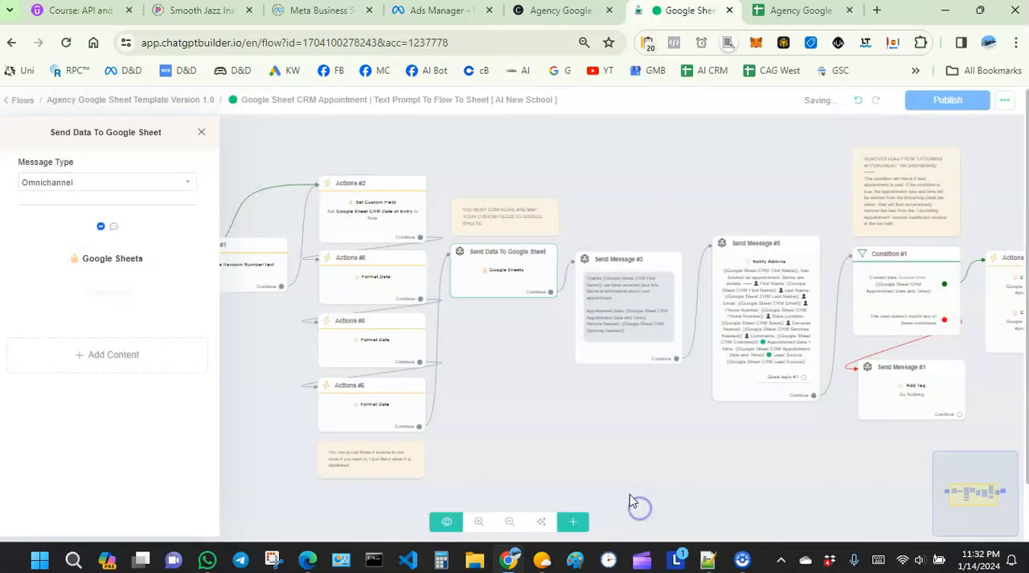
{"action": "left_click", "coordinate": [525, 394]}
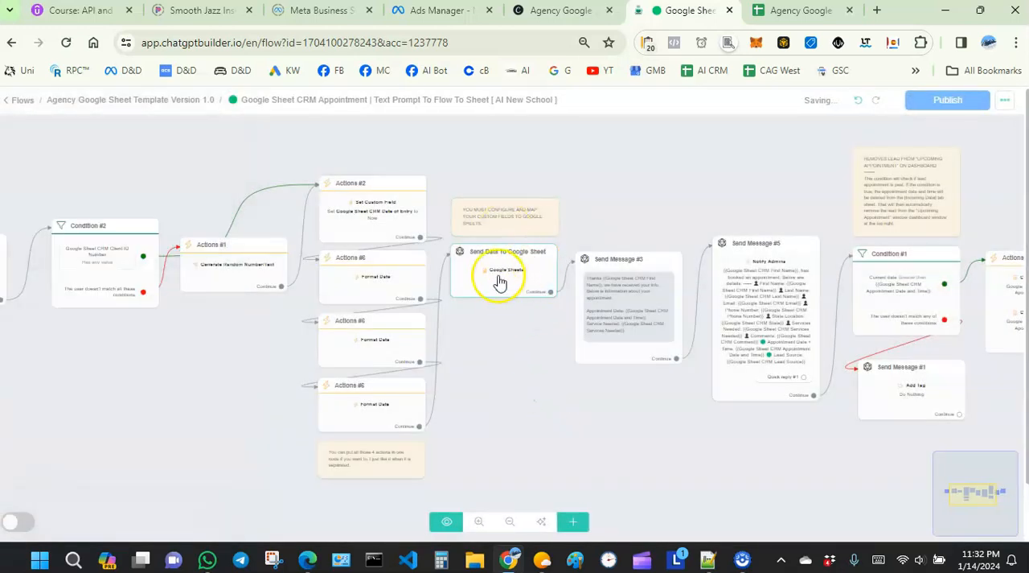
- Open the Google Sheets action in the Delete Past Appointment node and examine its Update Row settings and lookup filter
{"action": "left_click_drag", "start_coordinate": [530, 401], "coordinate": [420, 398]}
{"action": "left_click_drag", "start_coordinate": [869, 361], "coordinate": [624, 379]}
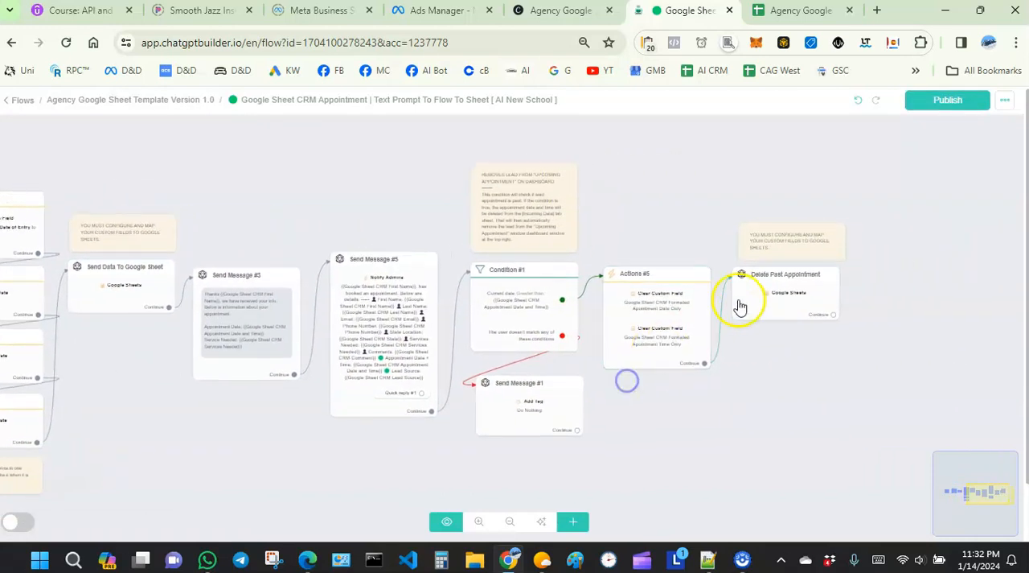
{"action": "left_click", "coordinate": [800, 302]}
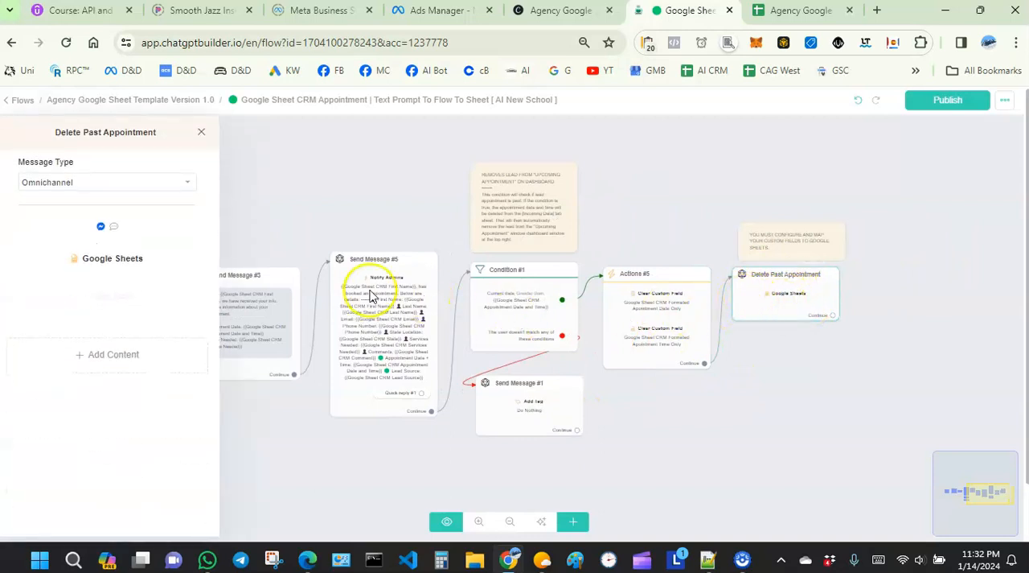
{"action": "left_click", "coordinate": [130, 262]}
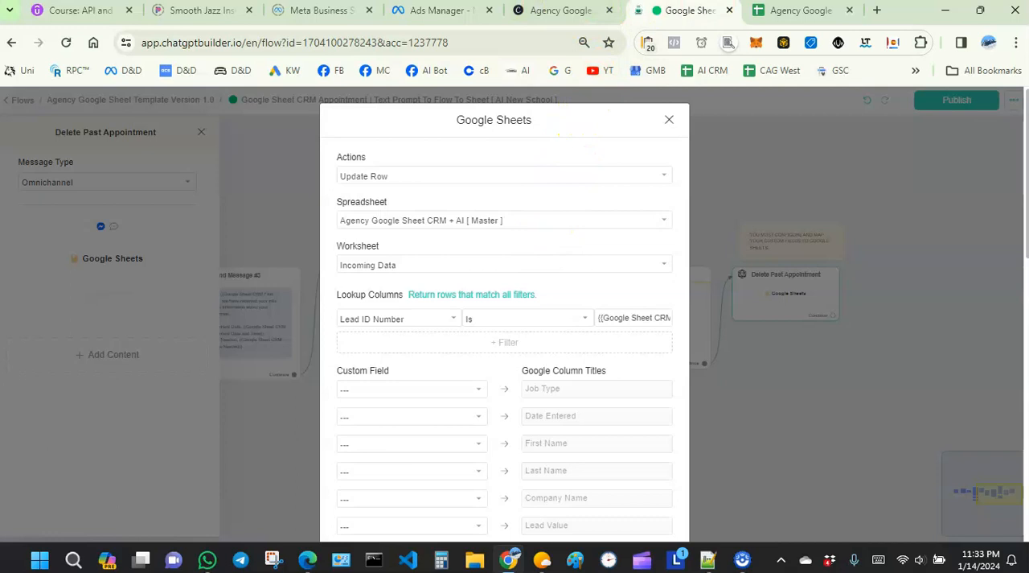
- View the Upcoming Appointments list on the CRM spreadsheet's Dashboard sheet, then return to the flow and close the Google Sheets action without saving
{"action": "left_click", "coordinate": [797, 10]}
{"action": "left_click", "coordinate": [73, 535]}
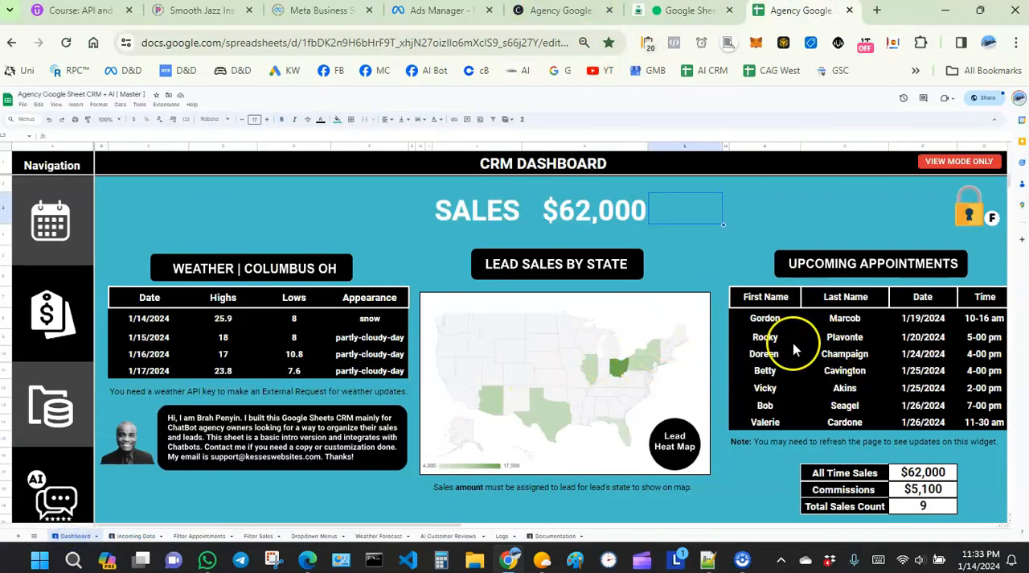
{"action": "left_click", "coordinate": [662, 13]}
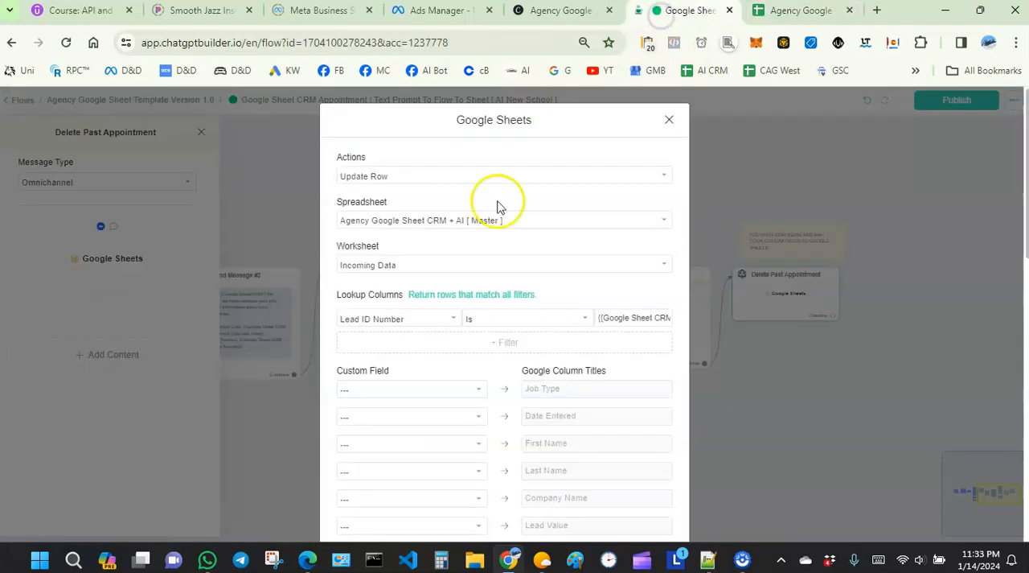
{"action": "left_click", "coordinate": [672, 120]}
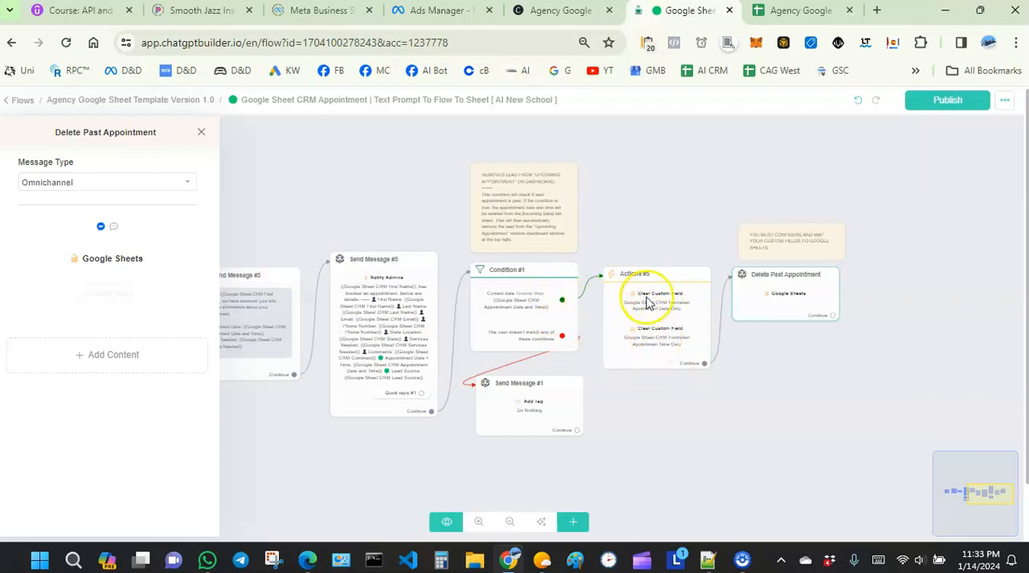
- Reopen the Delete Past Appointment node's Google Sheets action and compare the spreadsheet's Incoming Data appointment columns with the Dashboard's Upcoming Appointments
{"action": "left_click", "coordinate": [775, 308]}
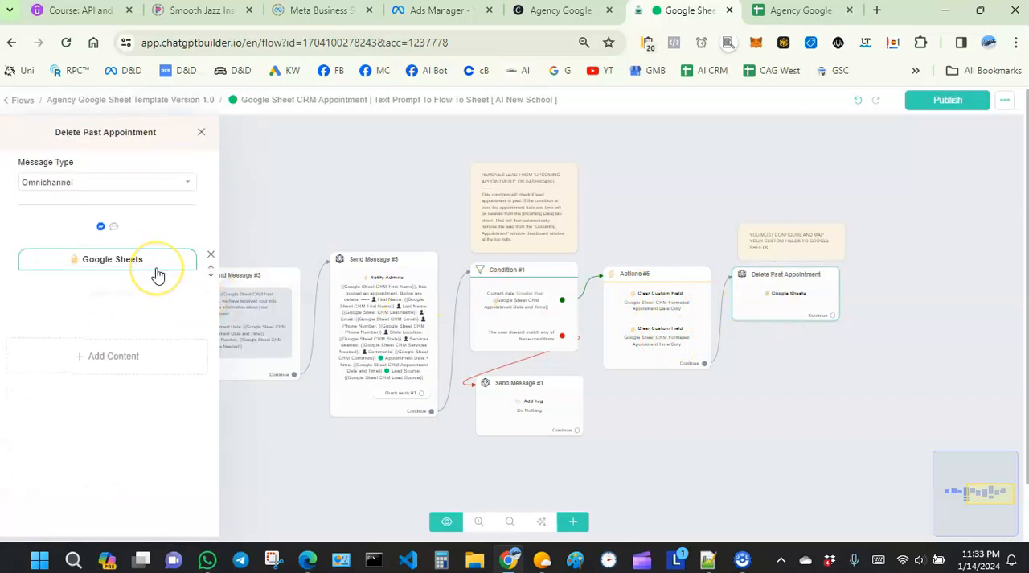
{"action": "left_click", "coordinate": [158, 274]}
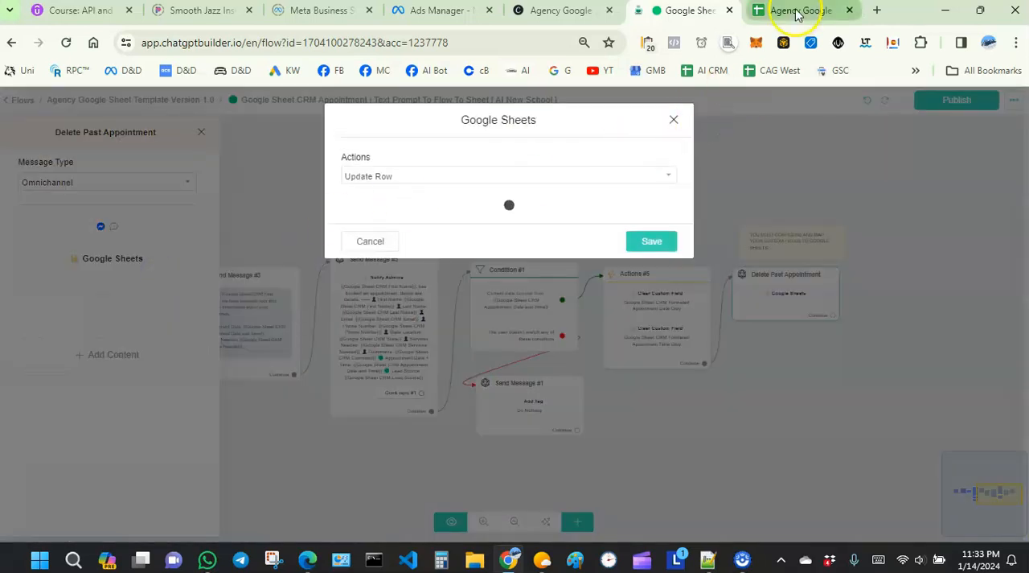
{"action": "left_click", "coordinate": [798, 14]}
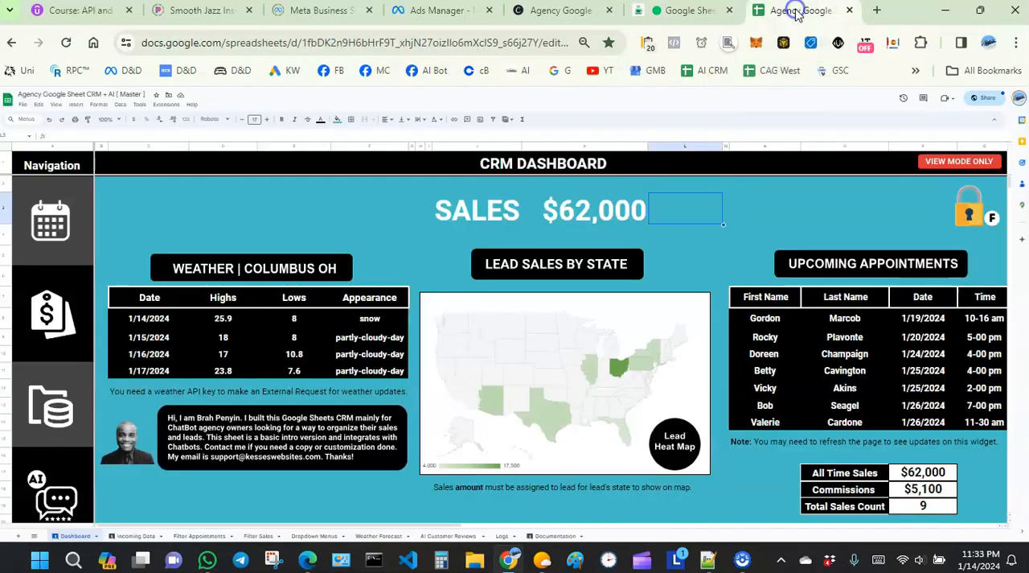
{"action": "left_click", "coordinate": [135, 535]}
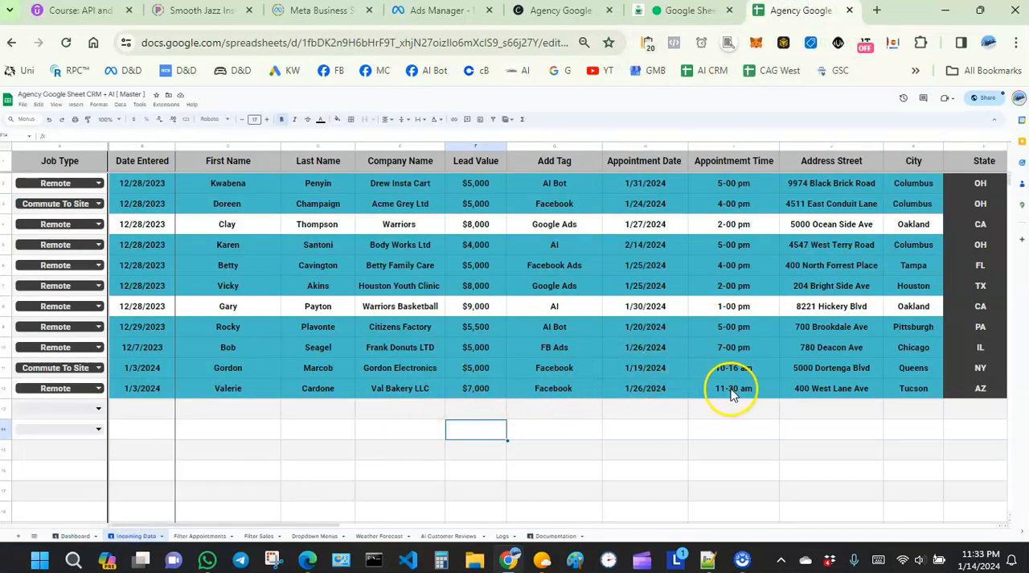
{"action": "left_click", "coordinate": [76, 535]}
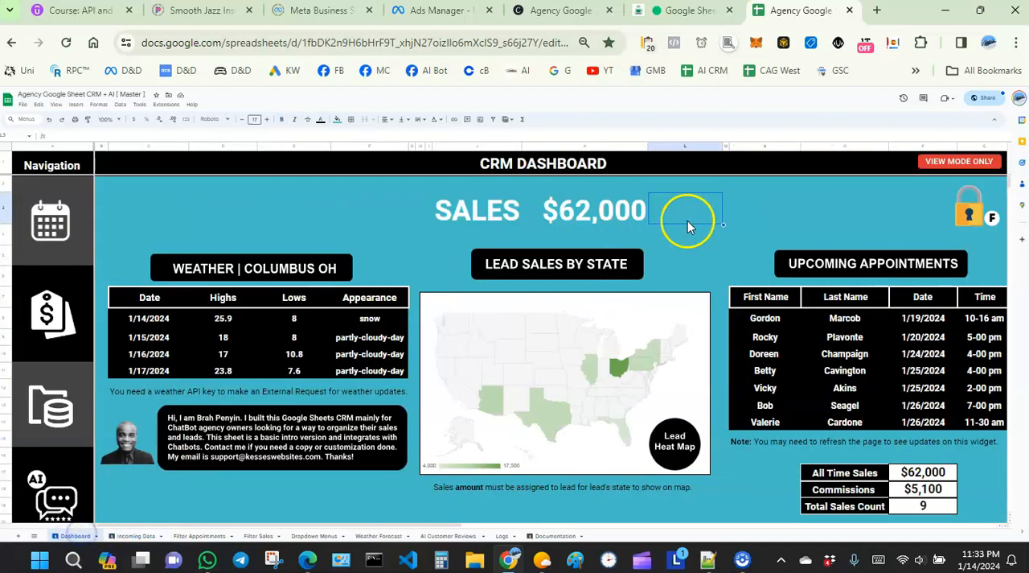
- Return to the flow and review the Delete Past Appointment Google Sheets action's settings and custom field to column mapping
{"action": "left_click", "coordinate": [679, 11]}
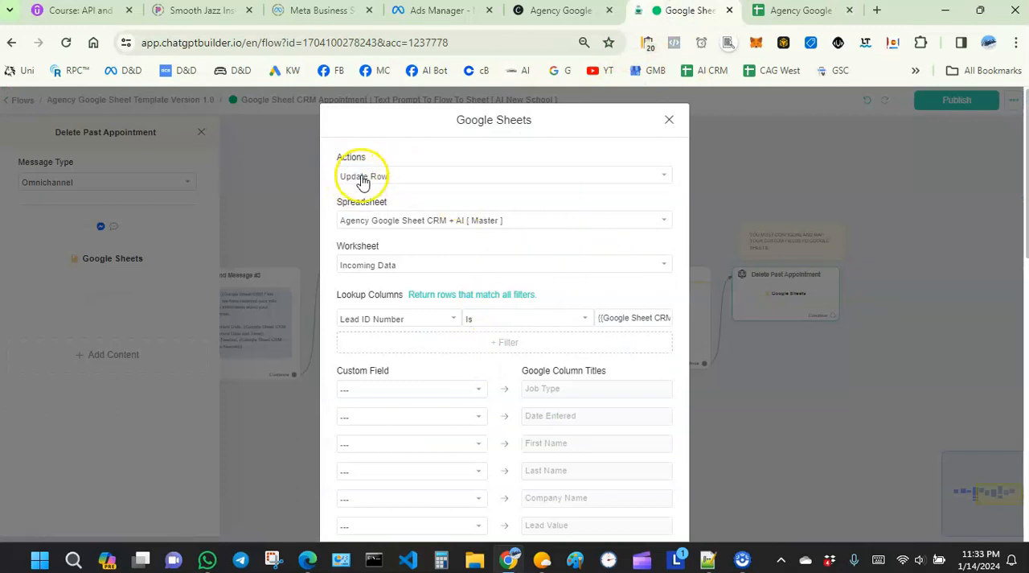
{"action": "scroll", "coordinate": [408, 418], "scroll_direction": "down", "scroll_amount": 5}
{"action": "scroll", "coordinate": [408, 418], "scroll_direction": "down", "scroll_amount": 2}
{"action": "scroll", "coordinate": [402, 402], "scroll_direction": "up", "scroll_amount": 5}
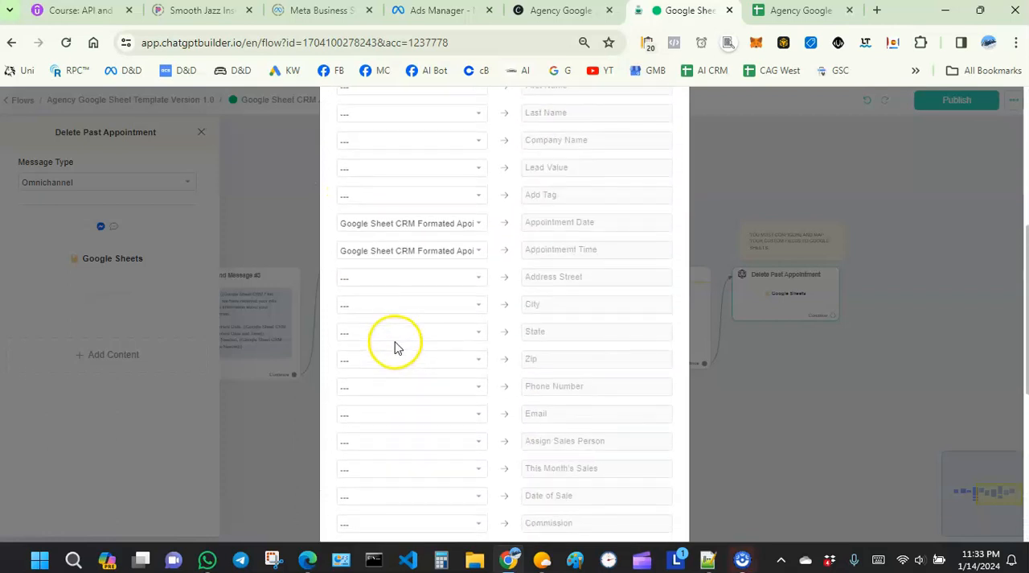
{"action": "scroll", "coordinate": [394, 346], "scroll_direction": "up", "scroll_amount": 2}
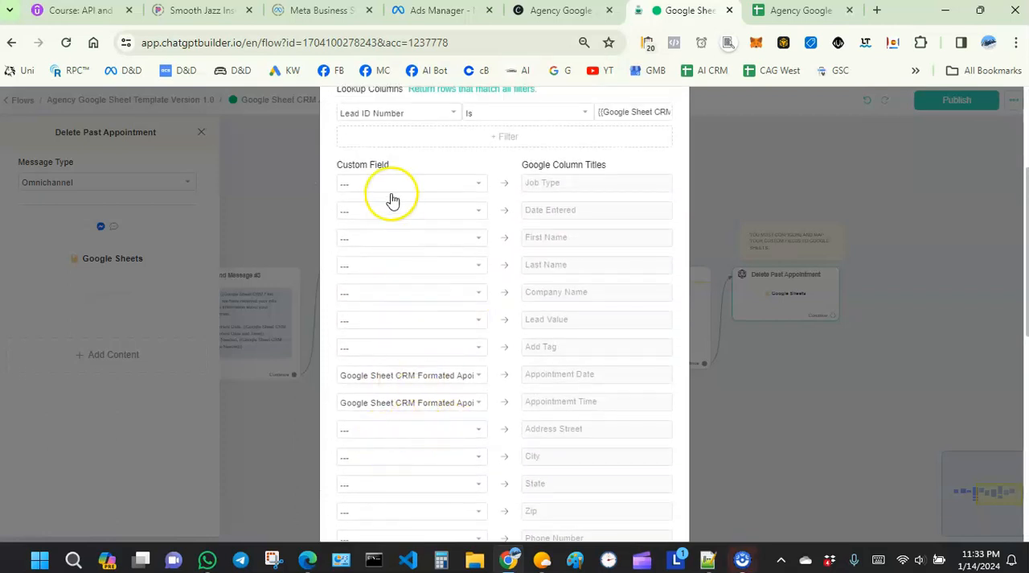
{"action": "scroll", "coordinate": [393, 233], "scroll_direction": "down", "scroll_amount": 8}
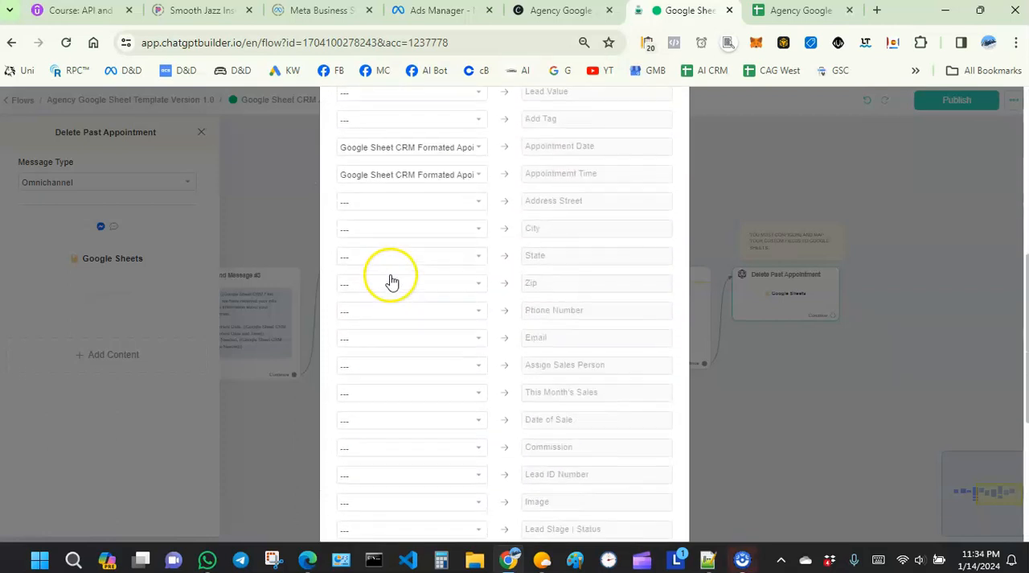
{"action": "scroll", "coordinate": [416, 346], "scroll_direction": "up", "scroll_amount": 10}
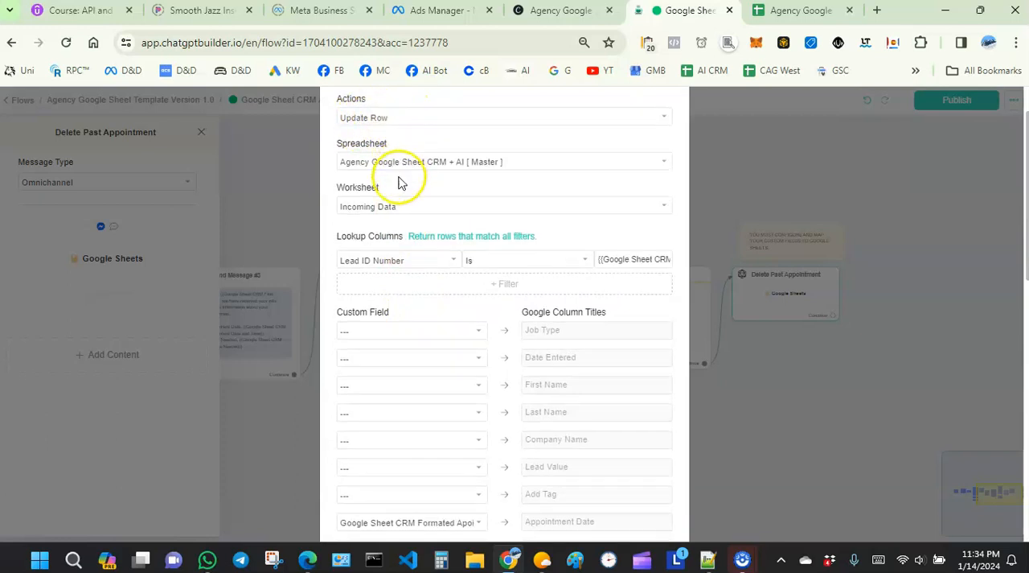
{"action": "scroll", "coordinate": [402, 184], "scroll_direction": "down", "scroll_amount": 2}
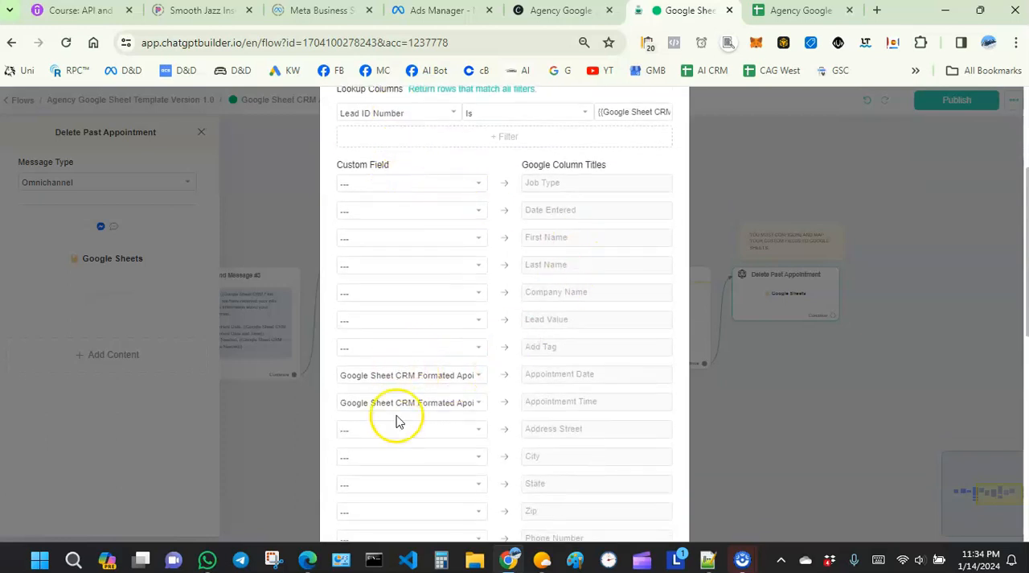
{"action": "scroll", "coordinate": [429, 334], "scroll_direction": "down", "scroll_amount": 5}
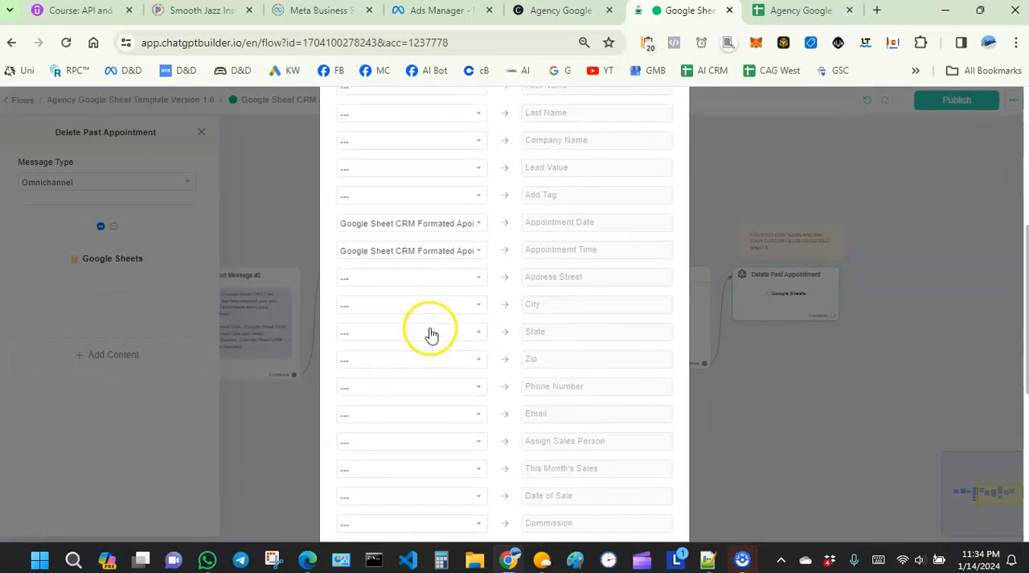
{"action": "scroll", "coordinate": [454, 347], "scroll_direction": "down", "scroll_amount": 2}
{"action": "scroll", "coordinate": [455, 349], "scroll_direction": "up", "scroll_amount": 7}
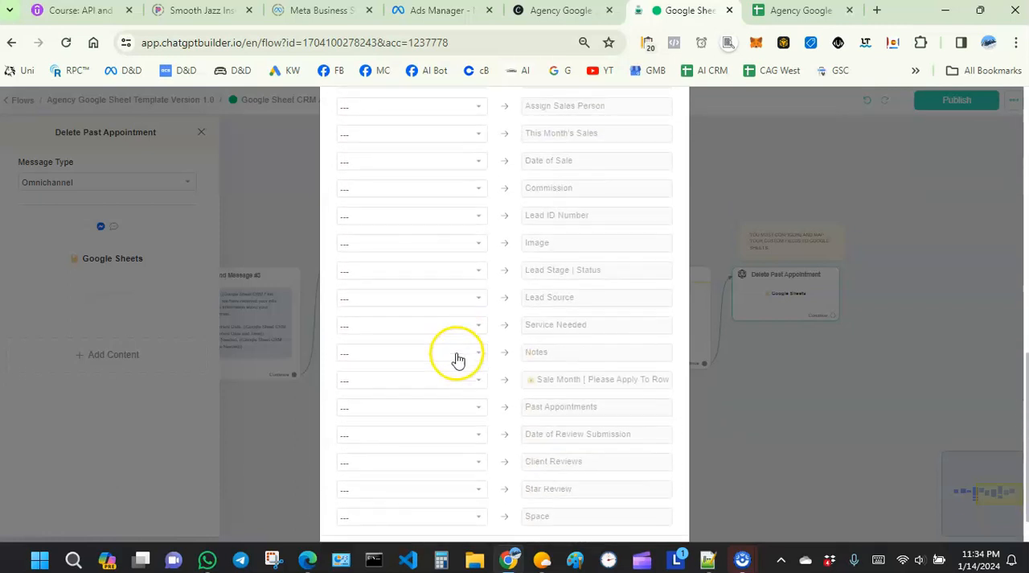
{"action": "scroll", "coordinate": [457, 350], "scroll_direction": "up", "scroll_amount": 3}
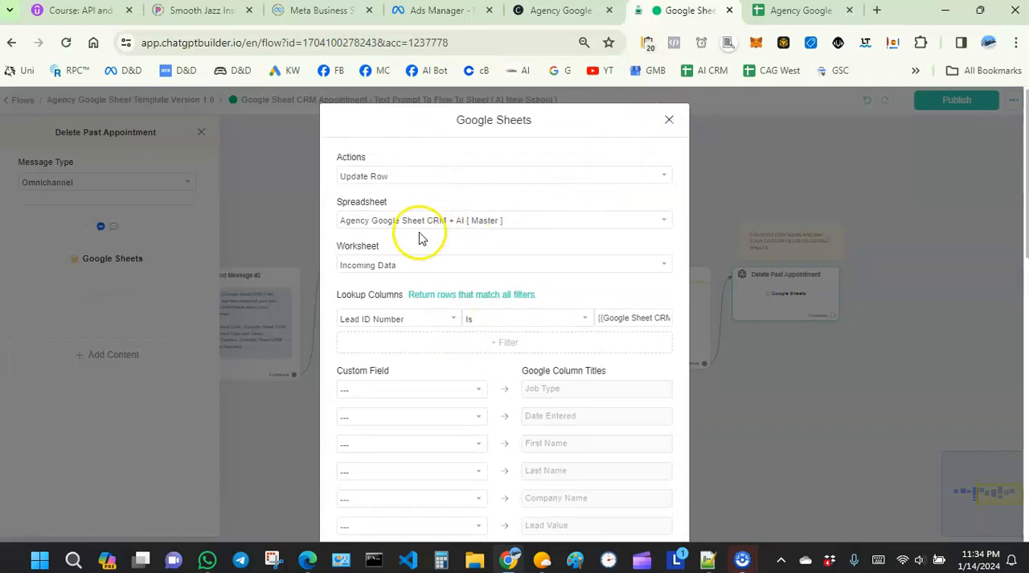
{"action": "scroll", "coordinate": [411, 351], "scroll_direction": "down", "scroll_amount": 2}
{"action": "scroll", "coordinate": [363, 442], "scroll_direction": "down", "scroll_amount": 5}
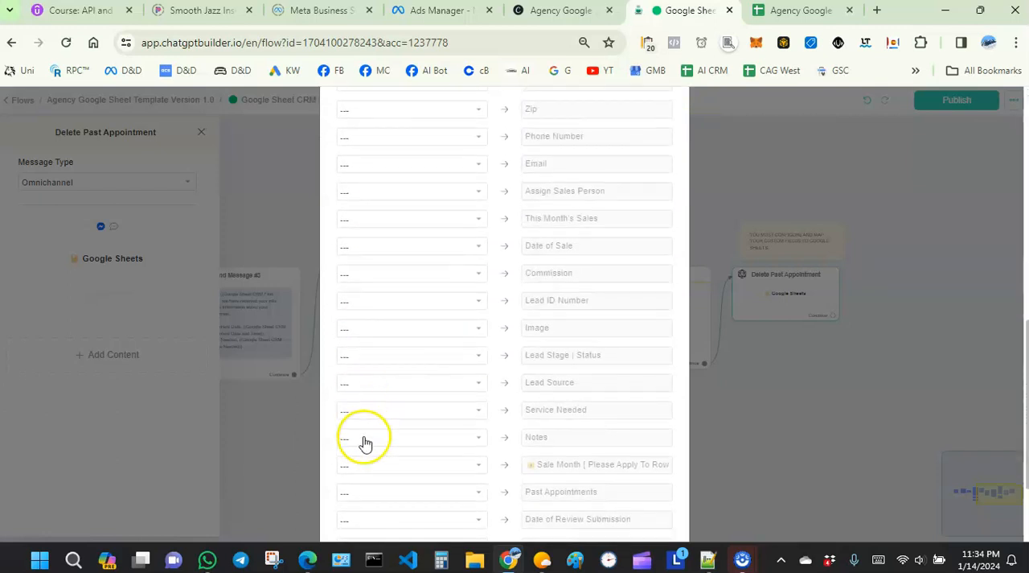
{"action": "scroll", "coordinate": [391, 246], "scroll_direction": "up", "scroll_amount": 6}
{"action": "scroll", "coordinate": [394, 262], "scroll_direction": "up", "scroll_amount": 3}
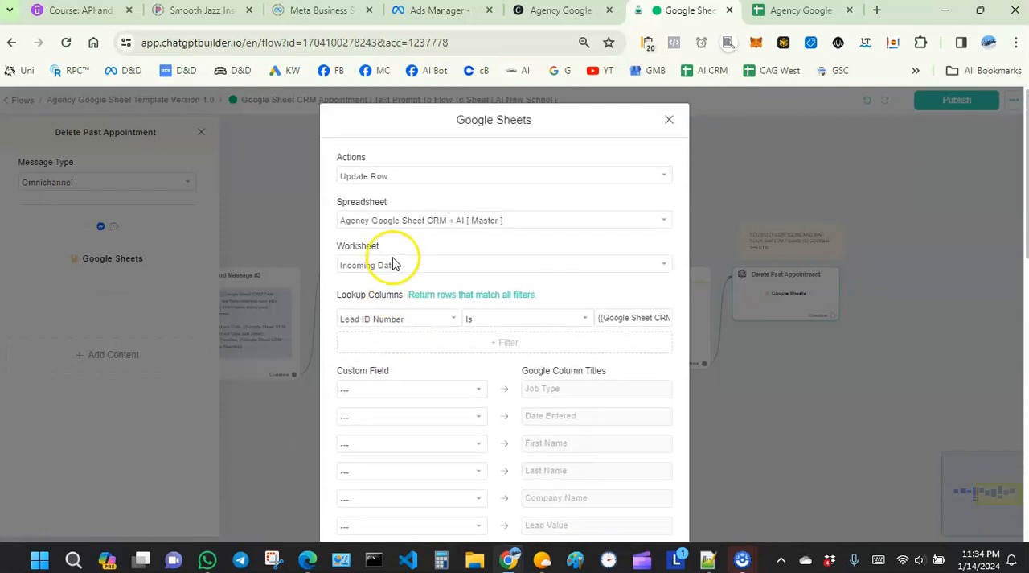
- Examine the available options for the Google Sheets action type, spreadsheet and worksheet, keeping the current selections
{"action": "left_click", "coordinate": [370, 176]}
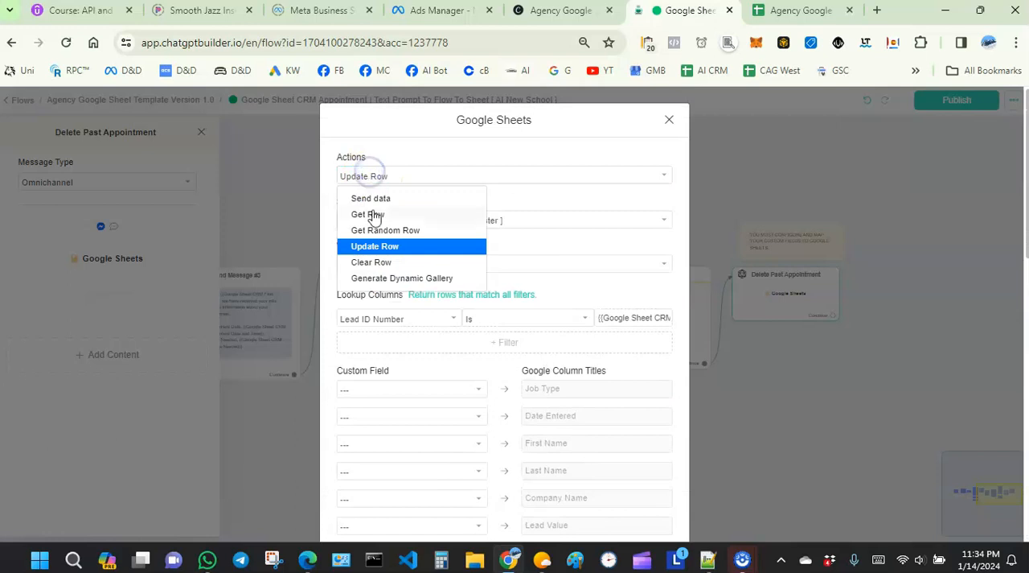
{"action": "left_click", "coordinate": [398, 160]}
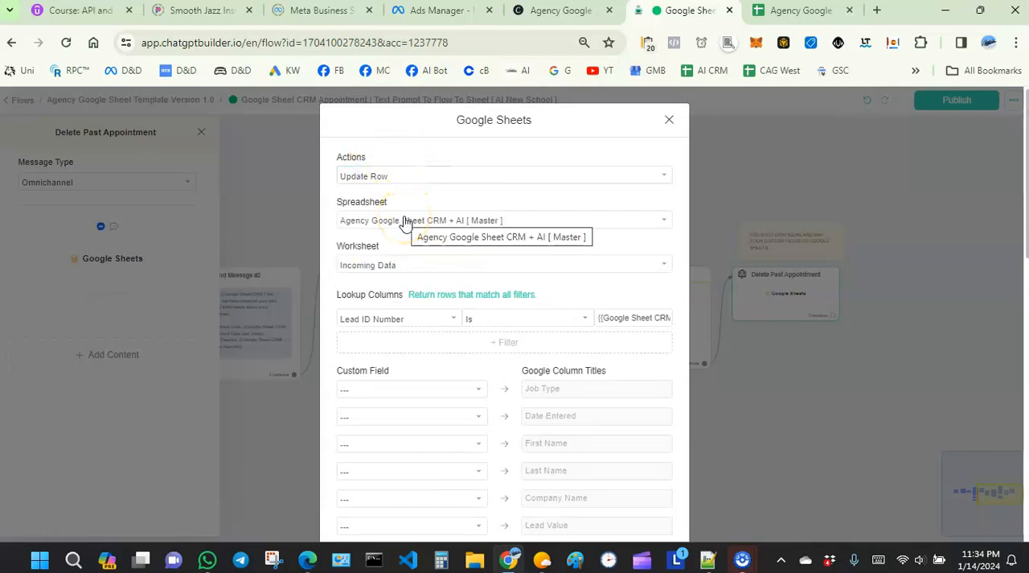
{"action": "left_click", "coordinate": [405, 221]}
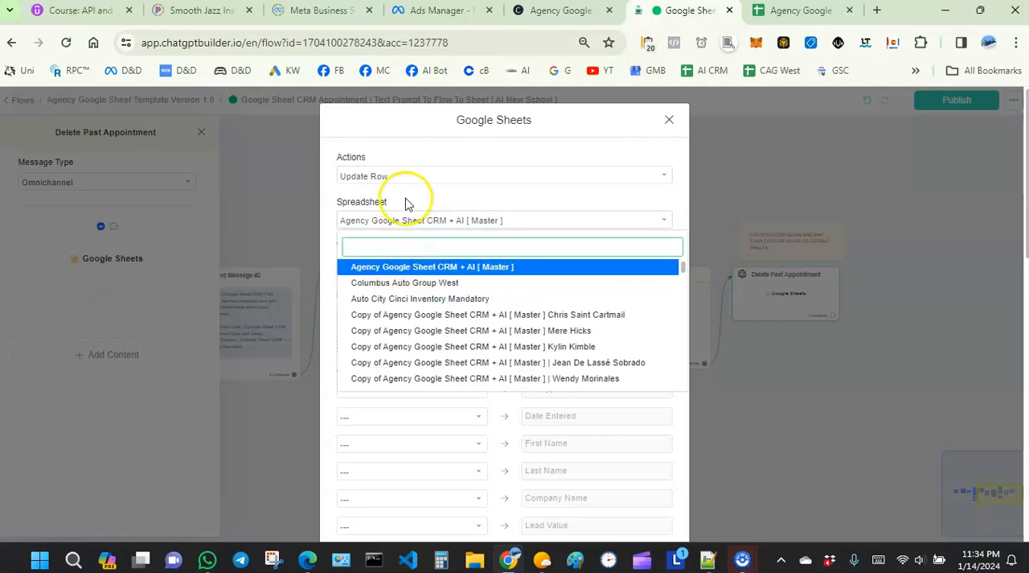
{"action": "left_click", "coordinate": [406, 200]}
{"action": "left_click", "coordinate": [391, 264]}
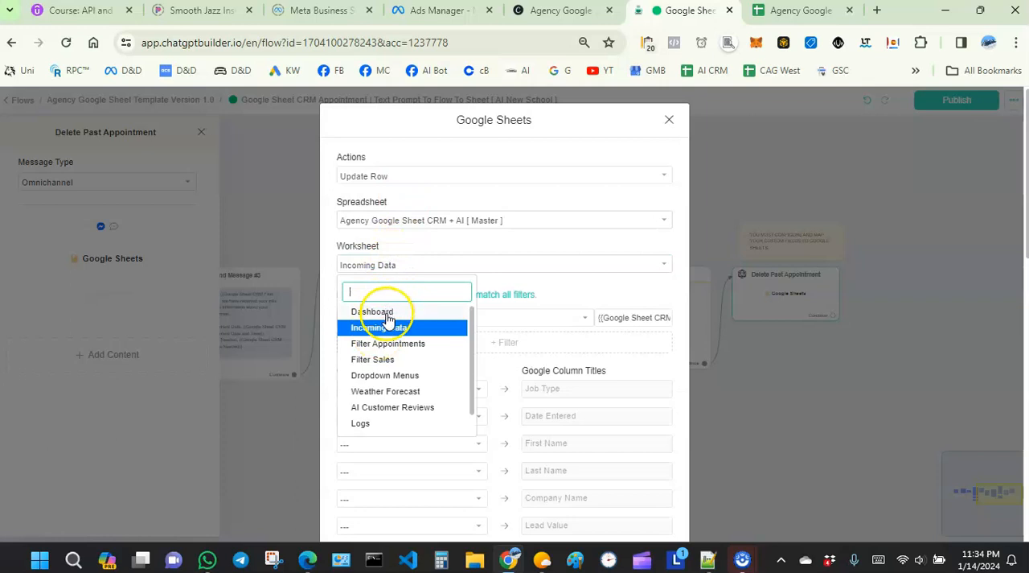
{"action": "left_click", "coordinate": [404, 237]}
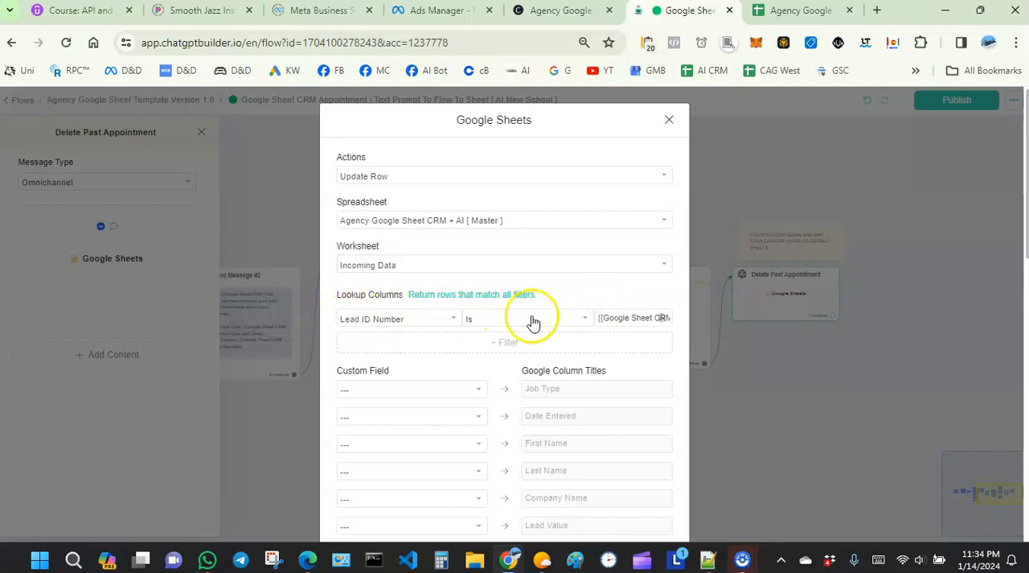
- Examine the lookup filter's column and comparison options, keeping Lead ID Number and Is
{"action": "left_click", "coordinate": [396, 322]}
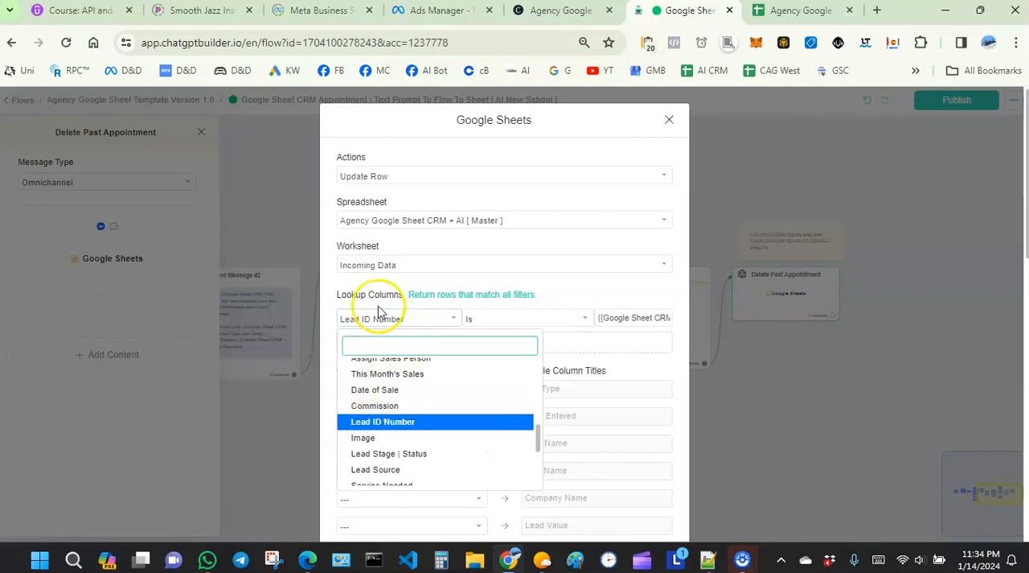
{"action": "left_click", "coordinate": [378, 313]}
{"action": "left_click", "coordinate": [500, 318]}
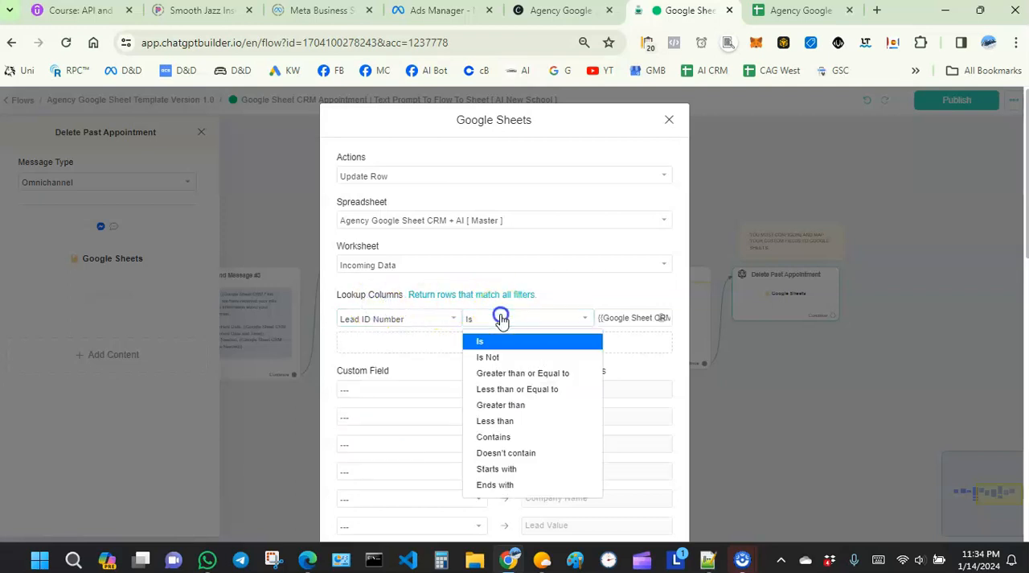
{"action": "left_click", "coordinate": [479, 346]}
{"action": "left_click", "coordinate": [559, 291]}
- Choose the Google Sheet CRM Client ID Number custom field as the value of the Lead ID Number lookup filter
{"action": "left_click", "coordinate": [616, 316]}
{"action": "left_click", "coordinate": [660, 328]}
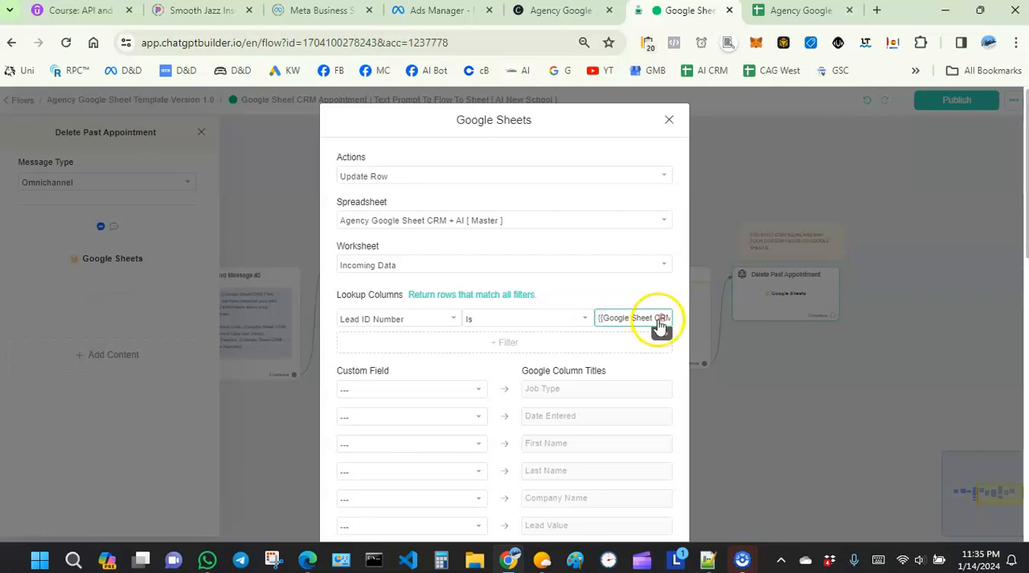
{"action": "scroll", "coordinate": [662, 362], "scroll_direction": "down", "scroll_amount": 5}
{"action": "scroll", "coordinate": [661, 370], "scroll_direction": "down", "scroll_amount": 10}
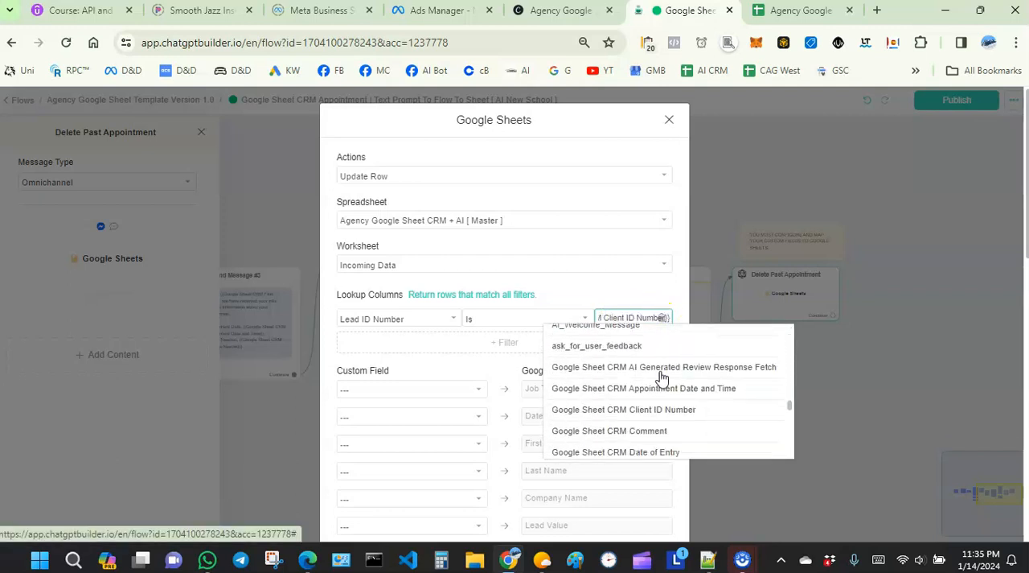
{"action": "scroll", "coordinate": [662, 376], "scroll_direction": "up", "scroll_amount": 2}
{"action": "scroll", "coordinate": [661, 377], "scroll_direction": "down", "scroll_amount": 1}
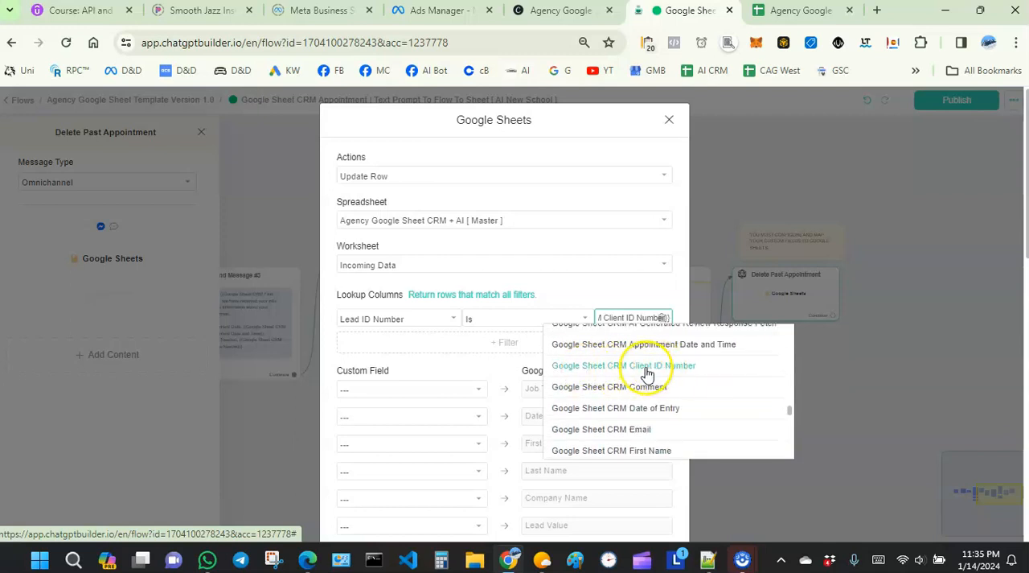
{"action": "left_click", "coordinate": [640, 368]}
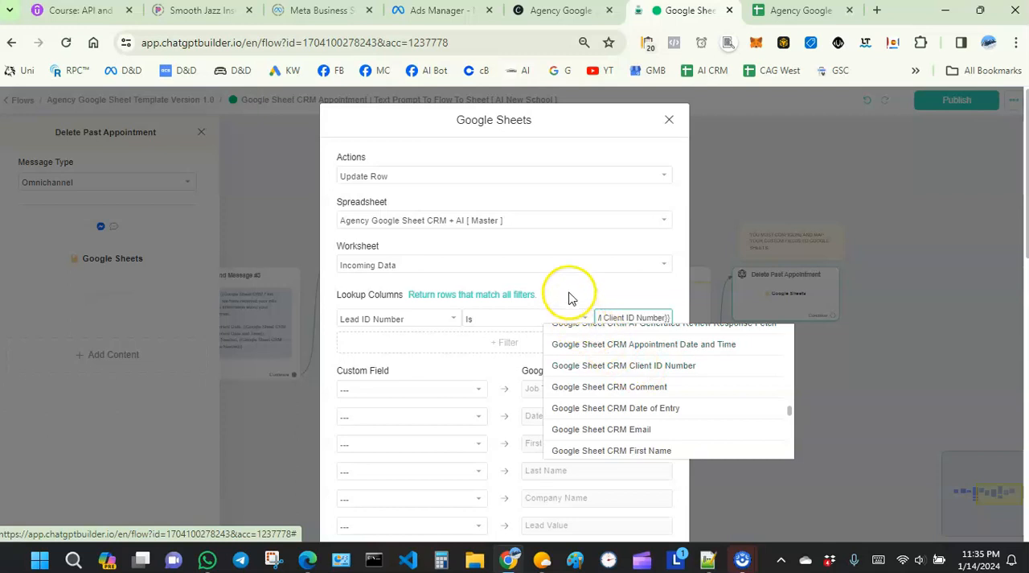
- Examine which custom fields are mapped to the Appointment Date and Appointment Time columns, keeping the existing choices
{"action": "scroll", "coordinate": [470, 351], "scroll_direction": "down", "scroll_amount": 2}
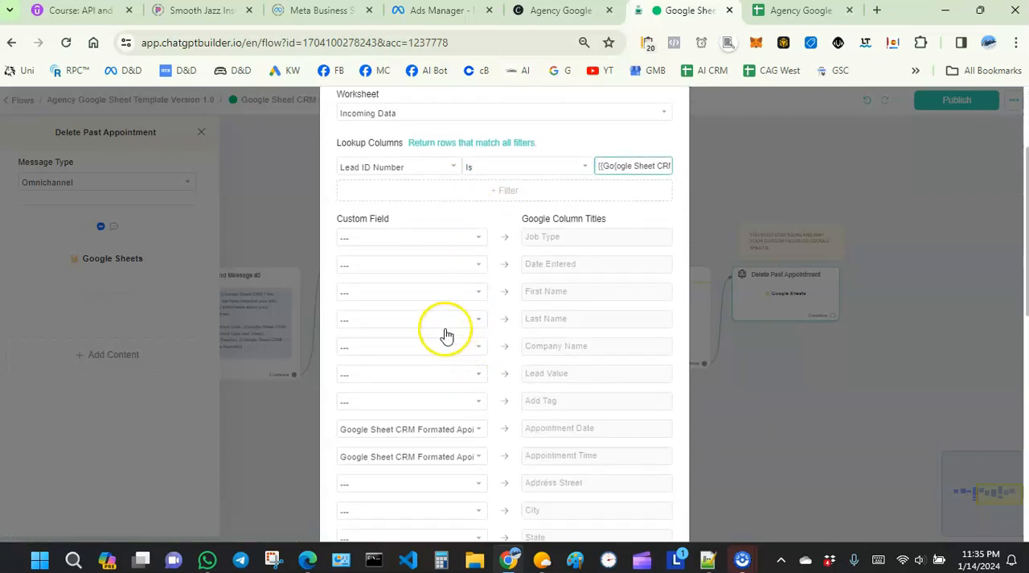
{"action": "scroll", "coordinate": [457, 320], "scroll_direction": "up", "scroll_amount": 1}
{"action": "scroll", "coordinate": [459, 318], "scroll_direction": "down", "scroll_amount": 3}
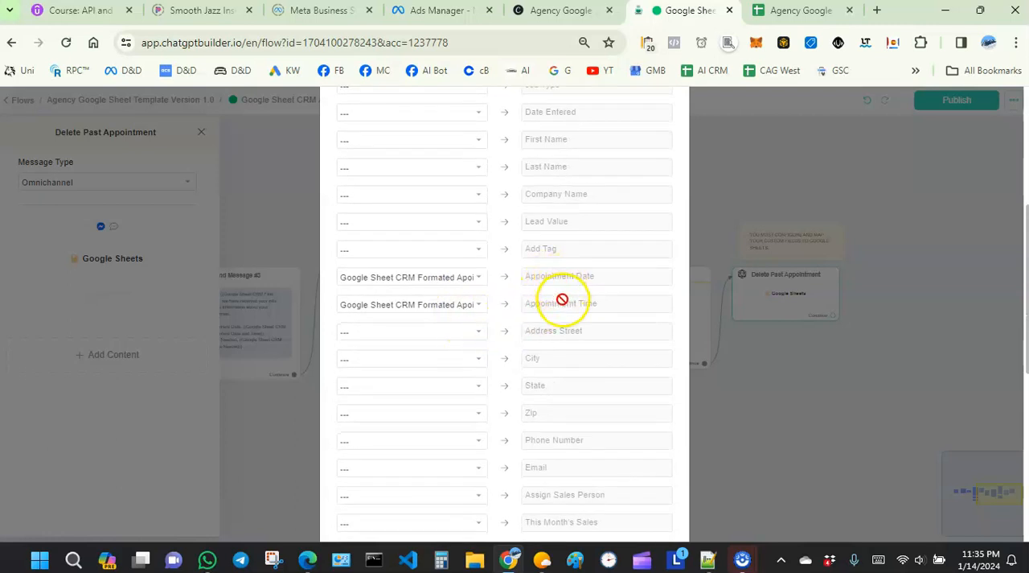
{"action": "left_click", "coordinate": [432, 277]}
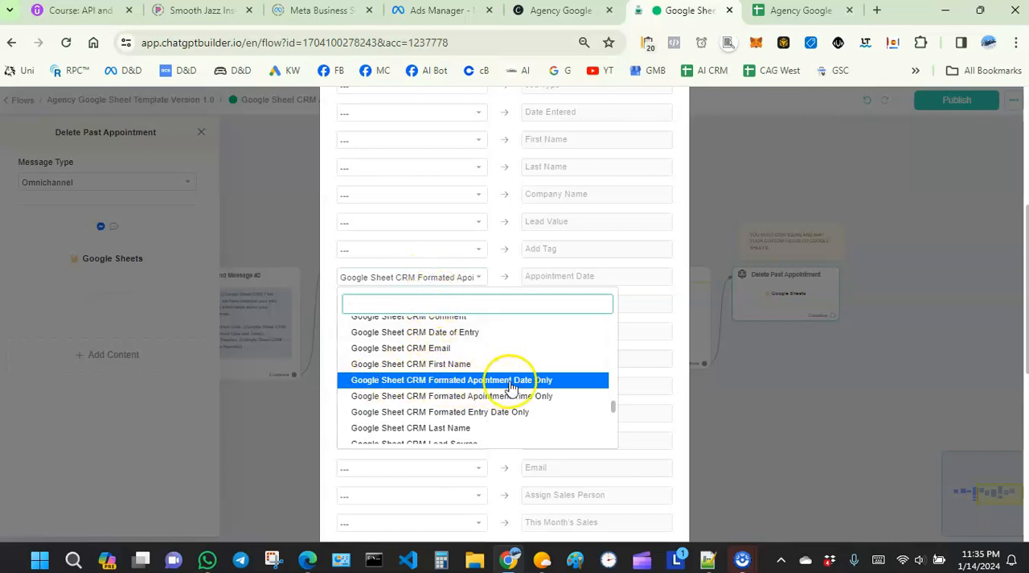
{"action": "left_click", "coordinate": [331, 284]}
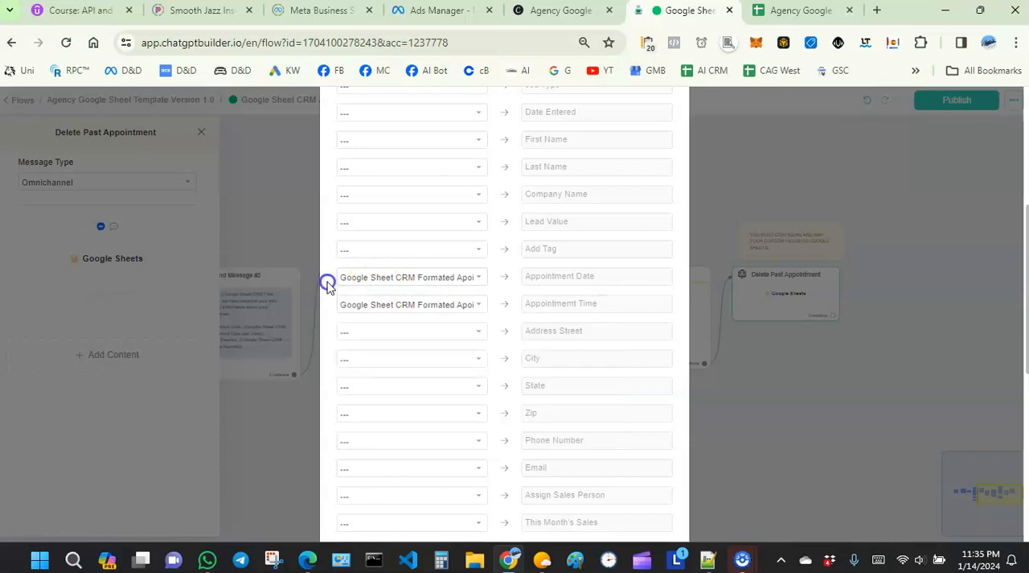
{"action": "left_click", "coordinate": [452, 305]}
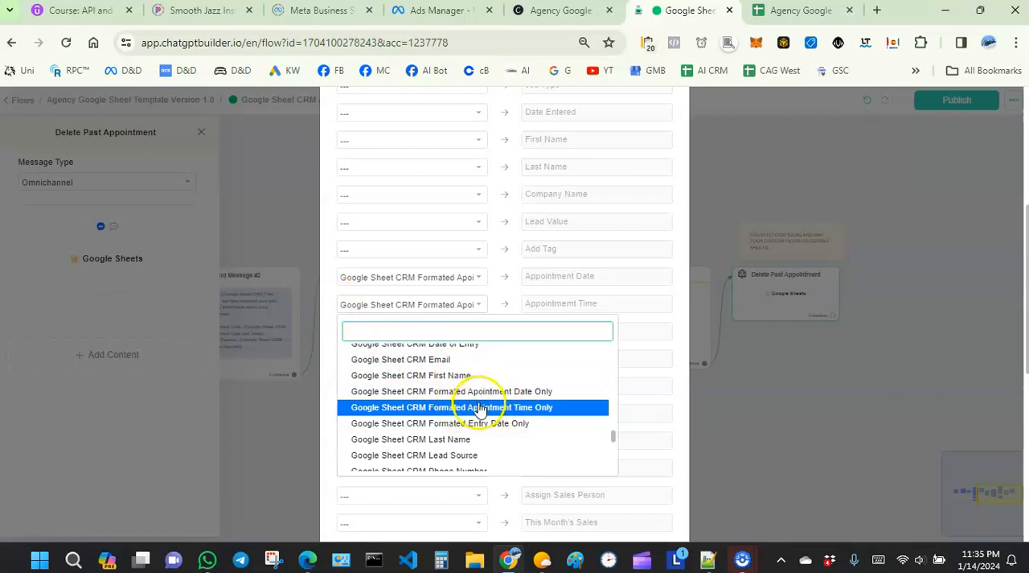
{"action": "left_click", "coordinate": [328, 322]}
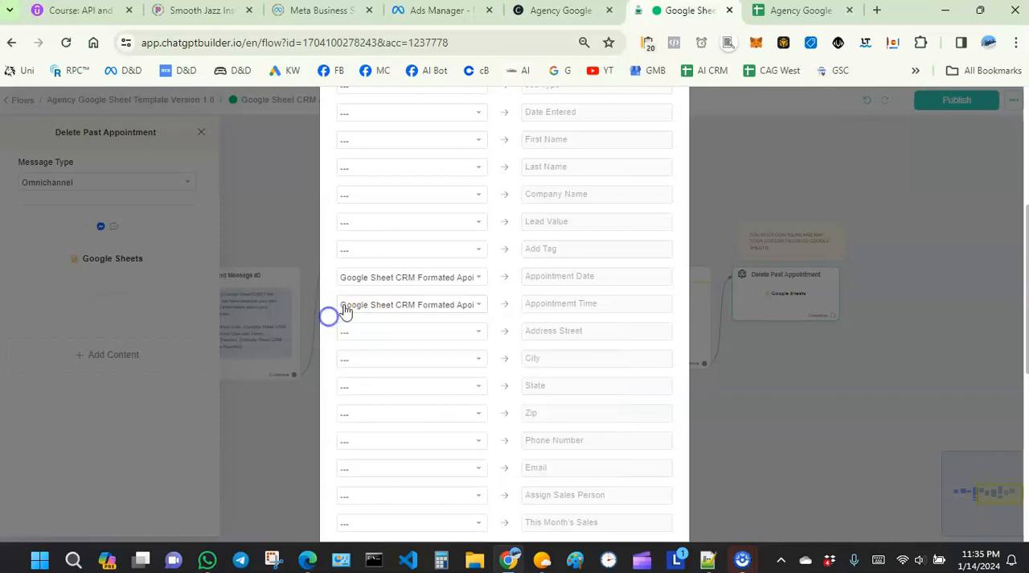
- Save the Google Sheets Update Row action and close the Delete Past Appointment node's settings
{"action": "scroll", "coordinate": [467, 262], "scroll_direction": "down", "scroll_amount": 2}
{"action": "scroll", "coordinate": [463, 271], "scroll_direction": "down", "scroll_amount": 2}
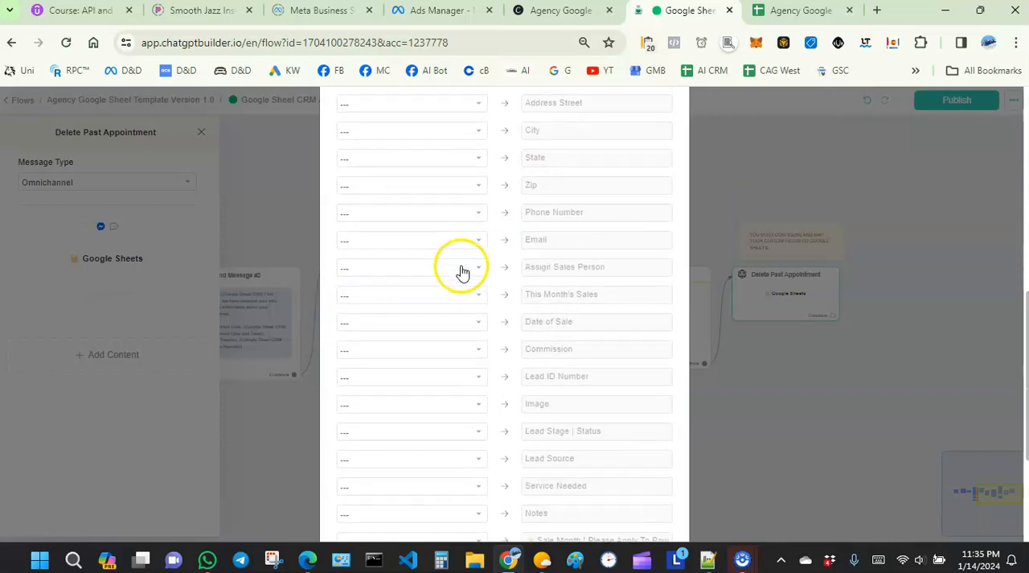
{"action": "scroll", "coordinate": [462, 278], "scroll_direction": "up", "scroll_amount": 3}
{"action": "scroll", "coordinate": [462, 281], "scroll_direction": "up", "scroll_amount": 5}
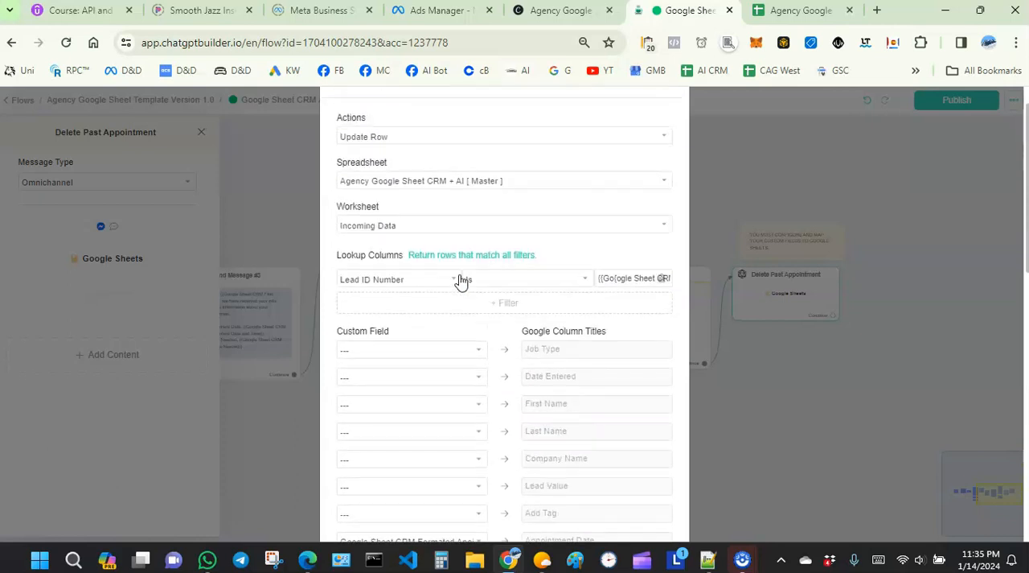
{"action": "scroll", "coordinate": [454, 283], "scroll_direction": "down", "scroll_amount": 4}
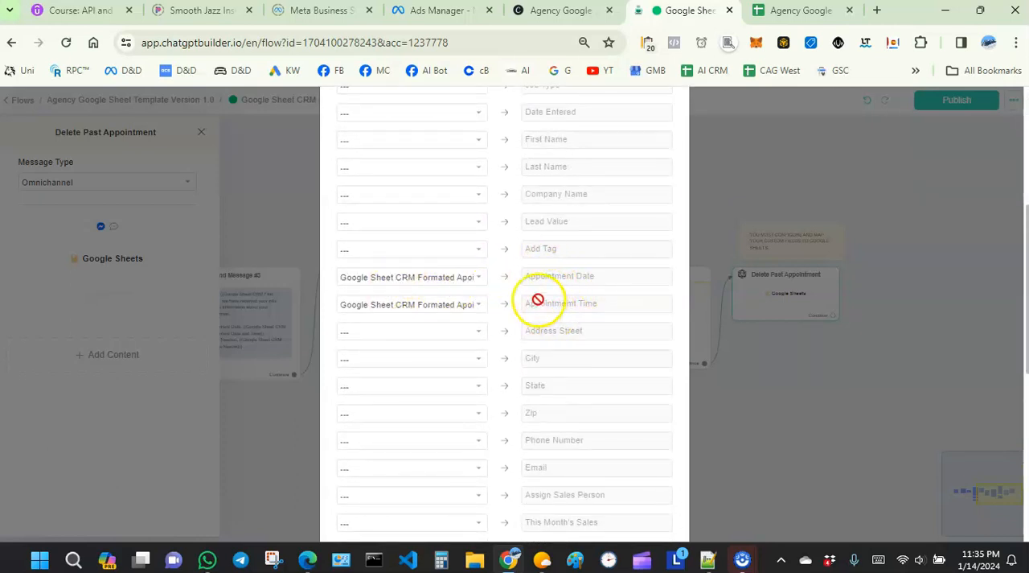
{"action": "scroll", "coordinate": [515, 297], "scroll_direction": "up", "scroll_amount": 4}
{"action": "scroll", "coordinate": [504, 297], "scroll_direction": "down", "scroll_amount": 10}
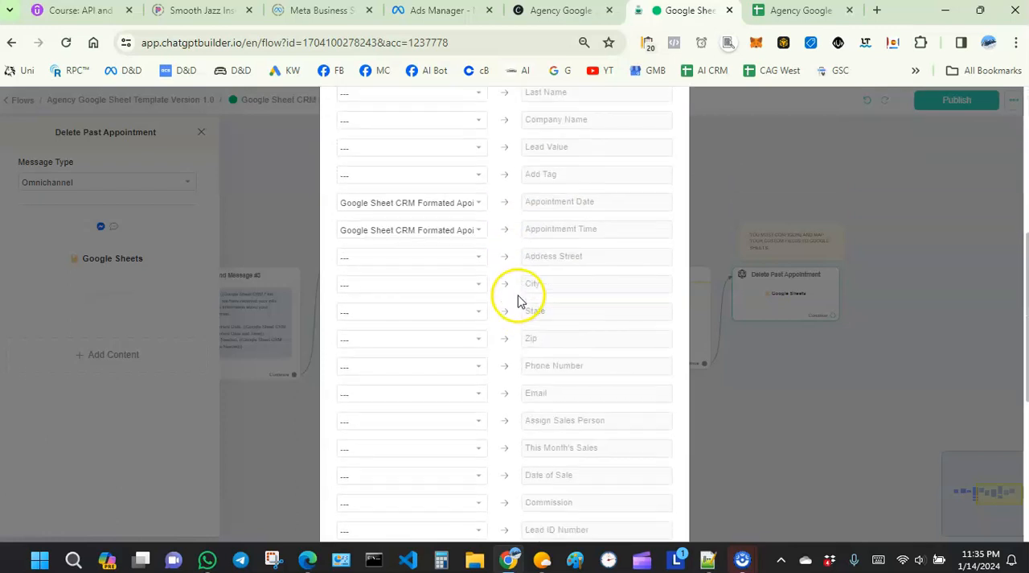
{"action": "left_click", "coordinate": [655, 506]}
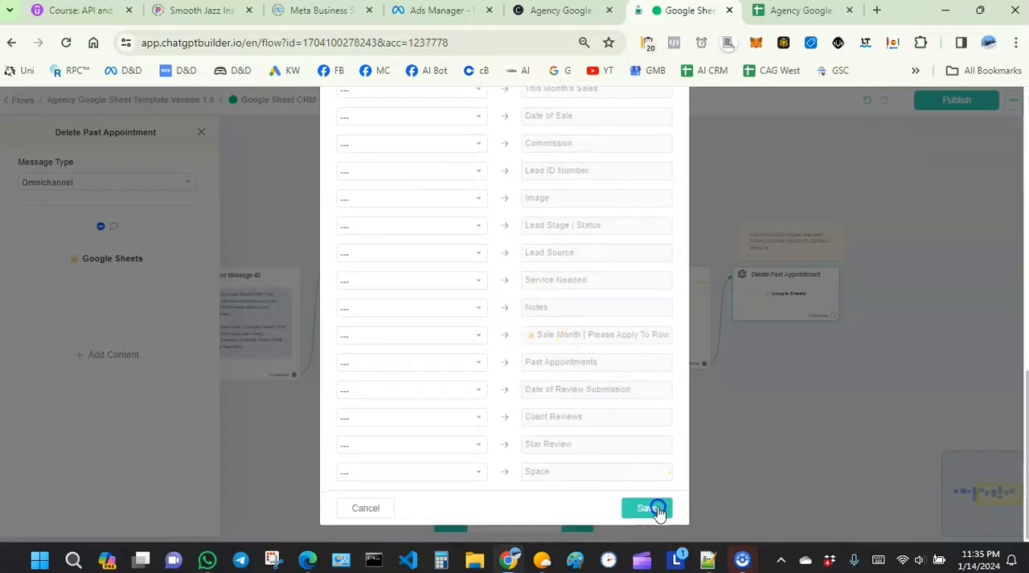
{"action": "left_click", "coordinate": [655, 452]}
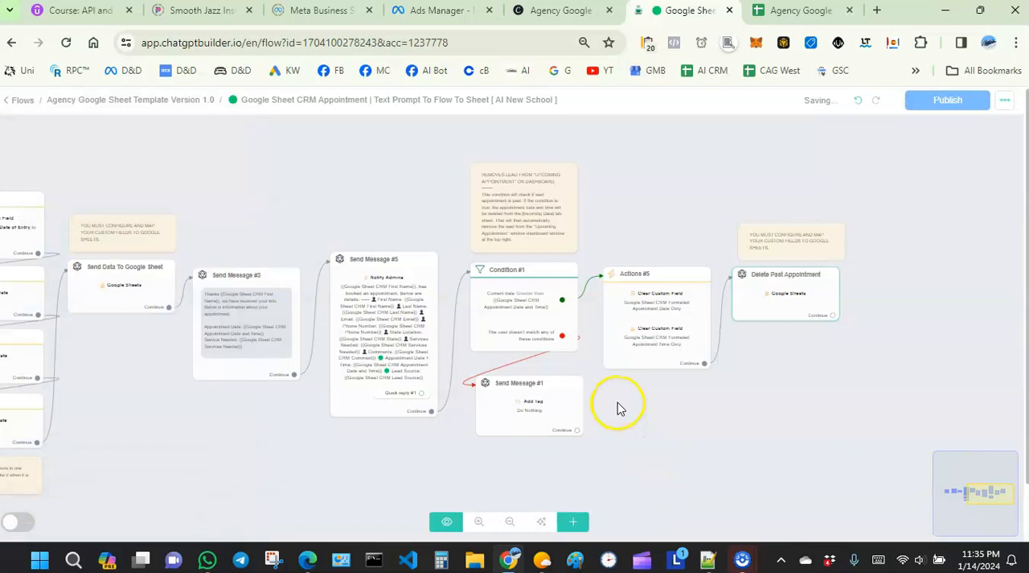
- Return to the flows list and open the "Google Sheet CRM Appointment - Booking confirmation | Linked Reschedule + Cancellation" flow
{"action": "scroll", "coordinate": [617, 409], "scroll_direction": "down", "scroll_amount": 1}
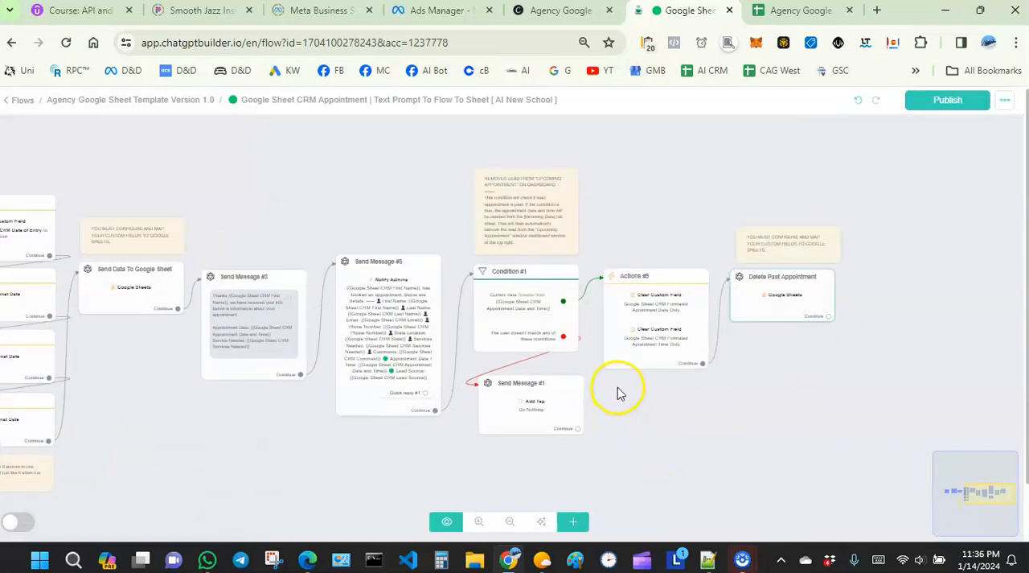
{"action": "scroll", "coordinate": [595, 398], "scroll_direction": "down", "scroll_amount": 1}
{"action": "left_click_drag", "start_coordinate": [202, 393], "coordinate": [308, 398]}
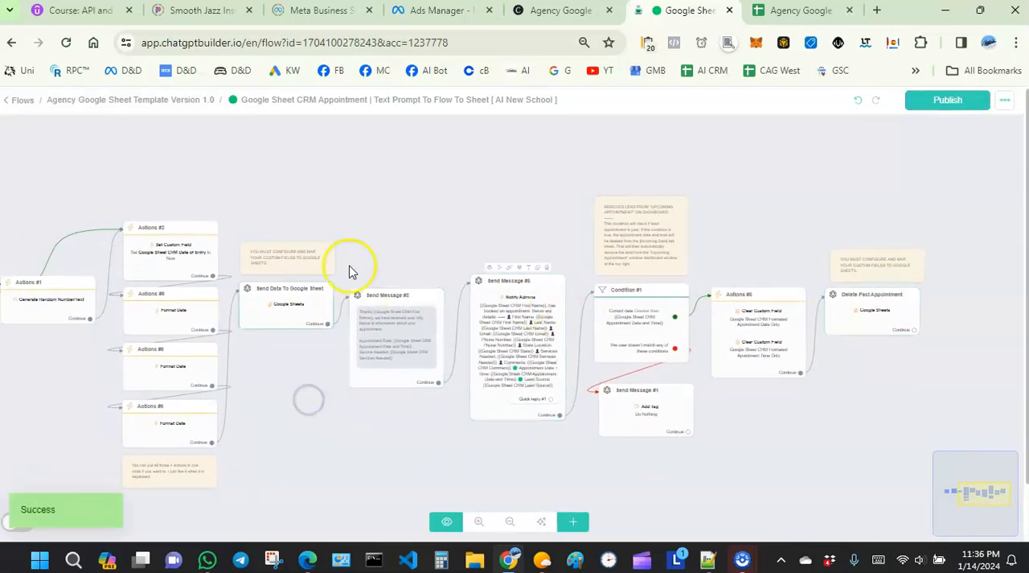
{"action": "left_click", "coordinate": [22, 100]}
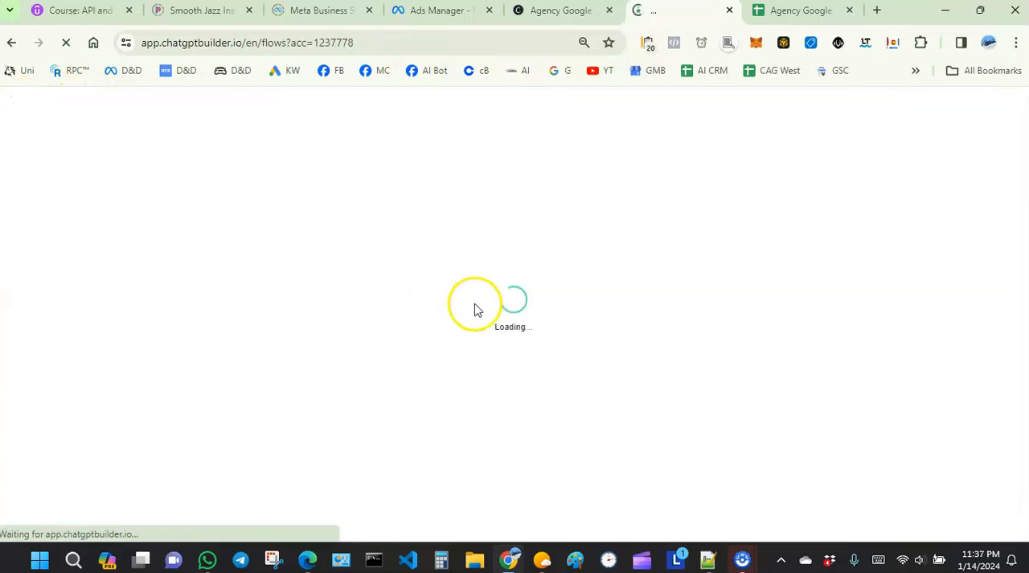
{"action": "left_click", "coordinate": [552, 309]}
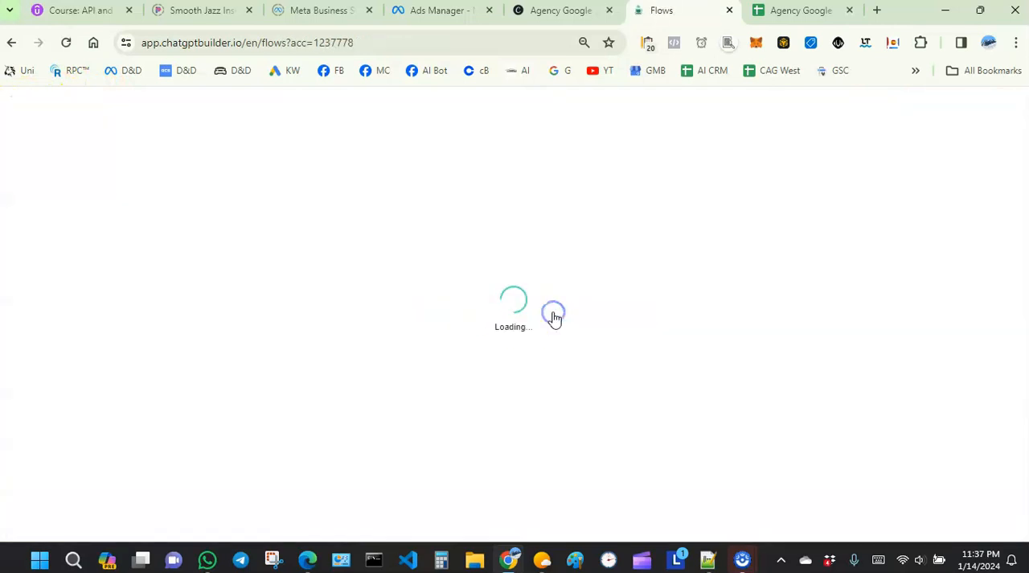
{"action": "scroll", "coordinate": [485, 376], "scroll_direction": "down", "scroll_amount": 2}
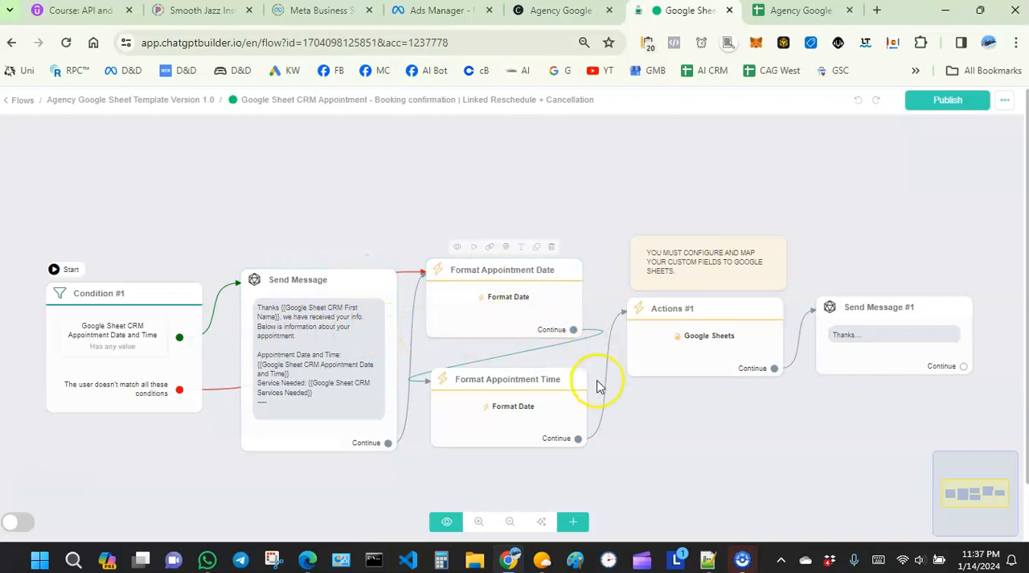
- Open the Google Sheets action in Actions #1 and examine its lookup filter and custom field mappings, especially for Appointment Date and Appointment Time
{"action": "left_click", "coordinate": [664, 355]}
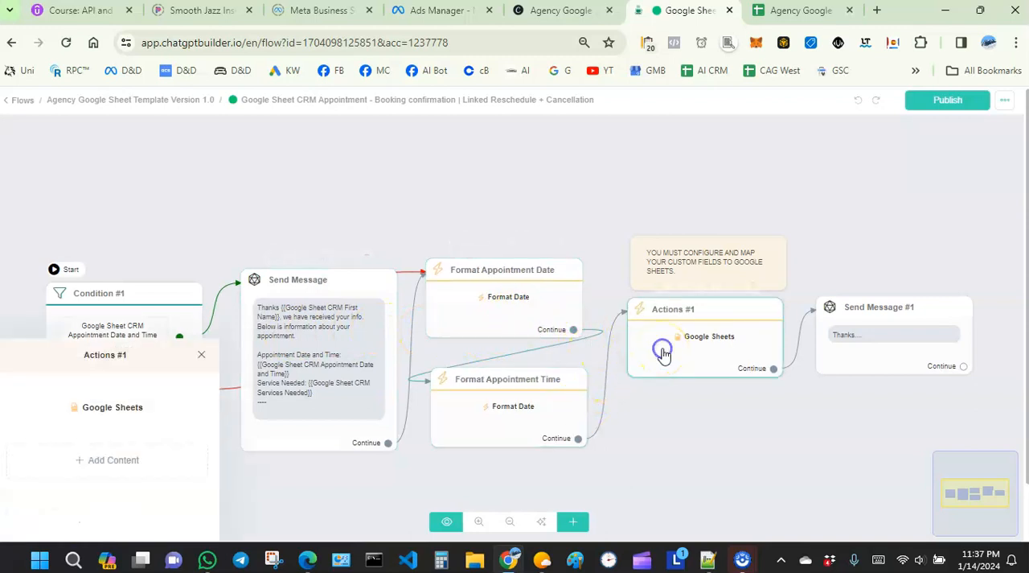
{"action": "left_click", "coordinate": [78, 187]}
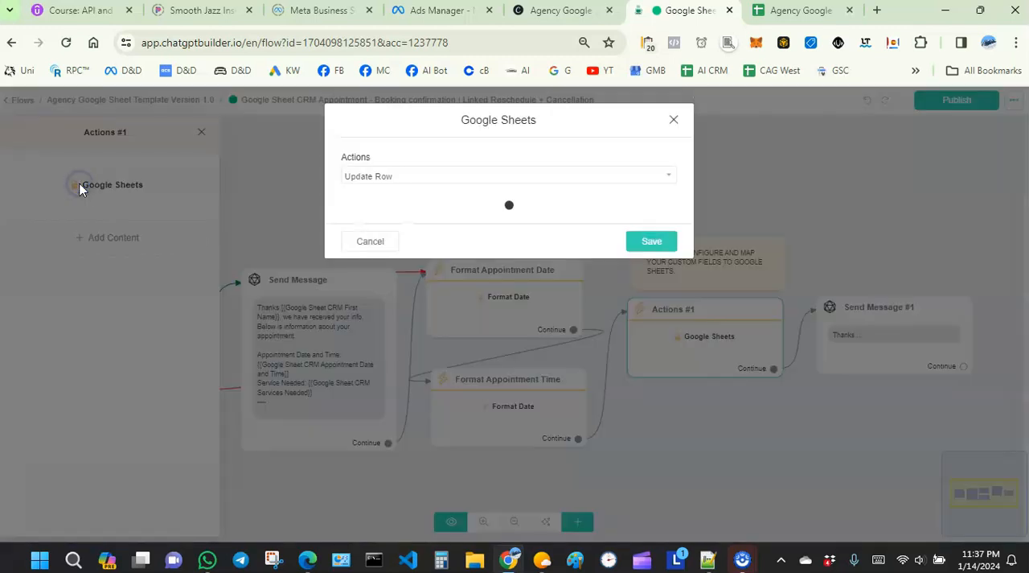
{"action": "scroll", "coordinate": [391, 230], "scroll_direction": "down", "scroll_amount": 5}
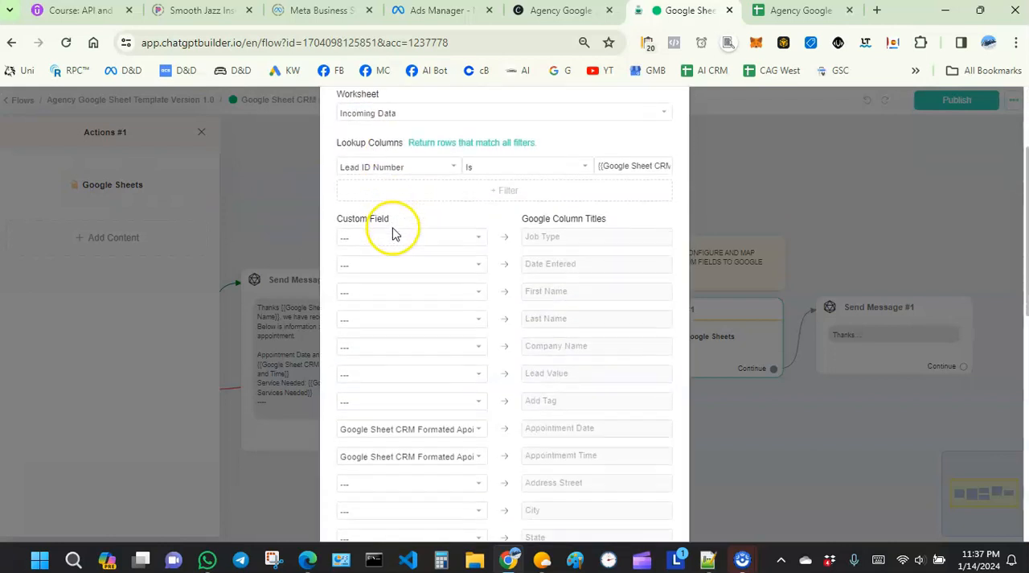
{"action": "scroll", "coordinate": [396, 242], "scroll_direction": "down", "scroll_amount": 5}
{"action": "scroll", "coordinate": [405, 249], "scroll_direction": "up", "scroll_amount": 4}
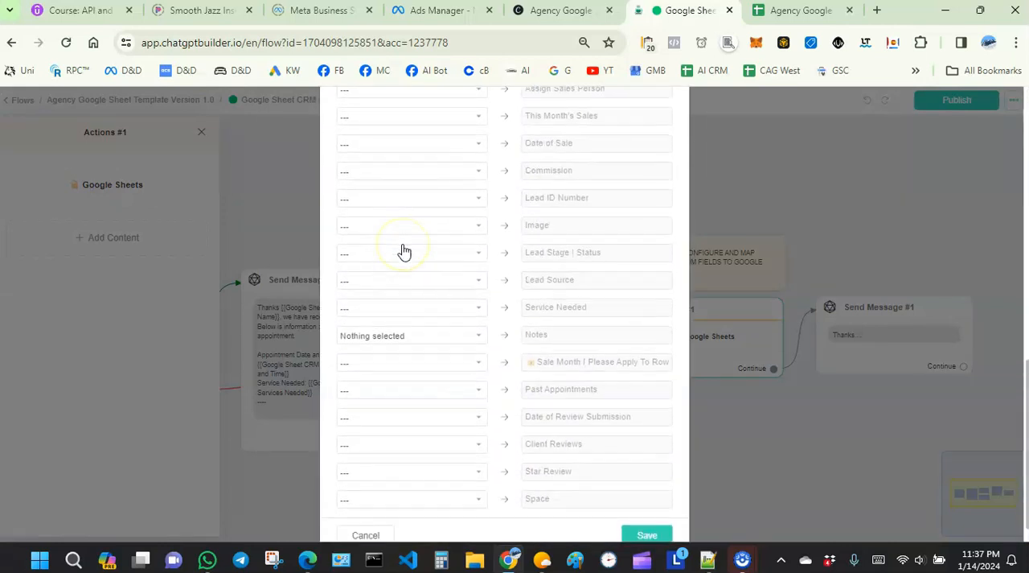
{"action": "scroll", "coordinate": [404, 252], "scroll_direction": "up", "scroll_amount": 10}
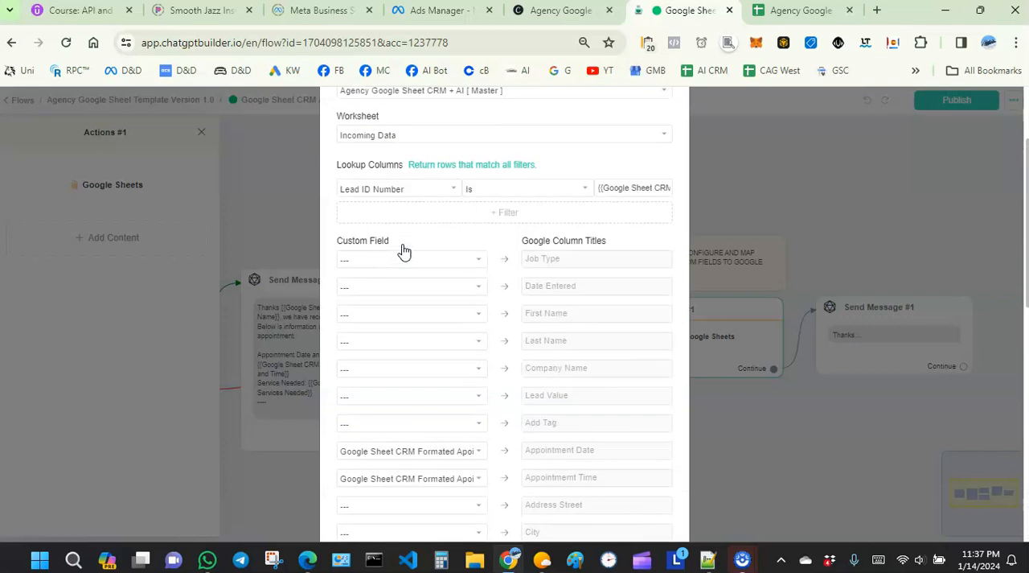
{"action": "scroll", "coordinate": [405, 252], "scroll_direction": "down", "scroll_amount": 1}
{"action": "scroll", "coordinate": [405, 253], "scroll_direction": "down", "scroll_amount": 2}
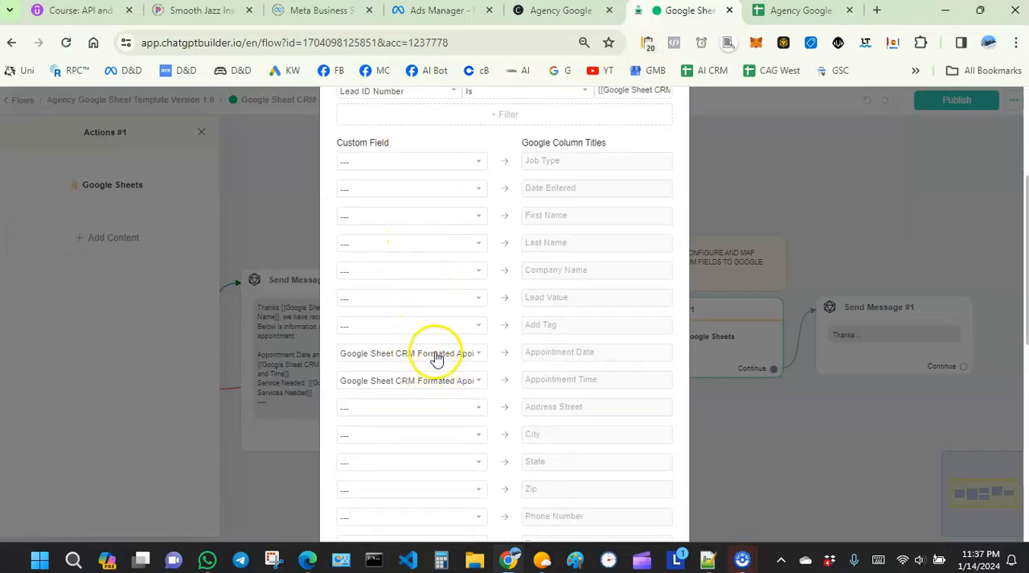
{"action": "scroll", "coordinate": [434, 356], "scroll_direction": "down", "scroll_amount": 5}
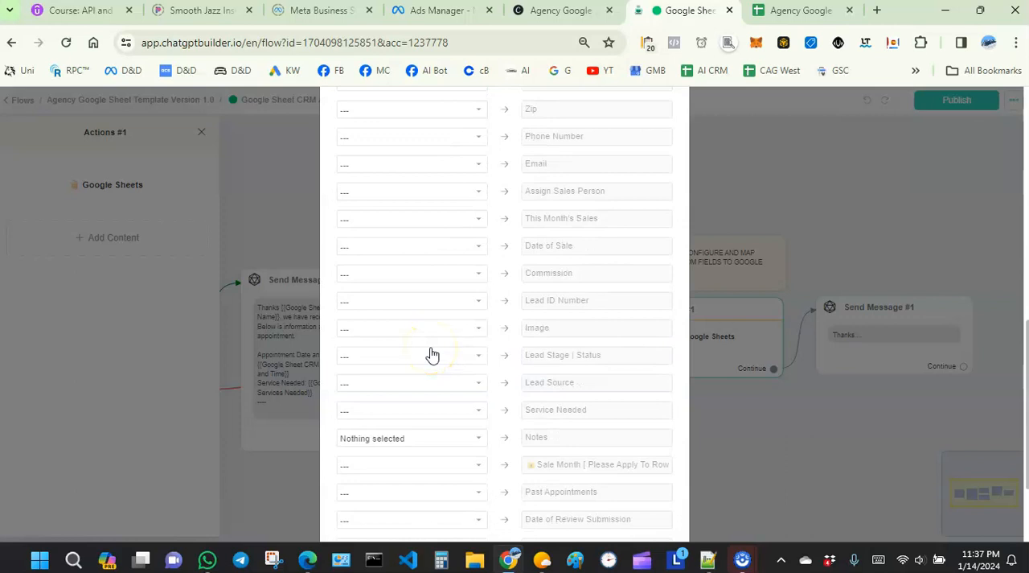
{"action": "scroll", "coordinate": [433, 355], "scroll_direction": "up", "scroll_amount": 5}
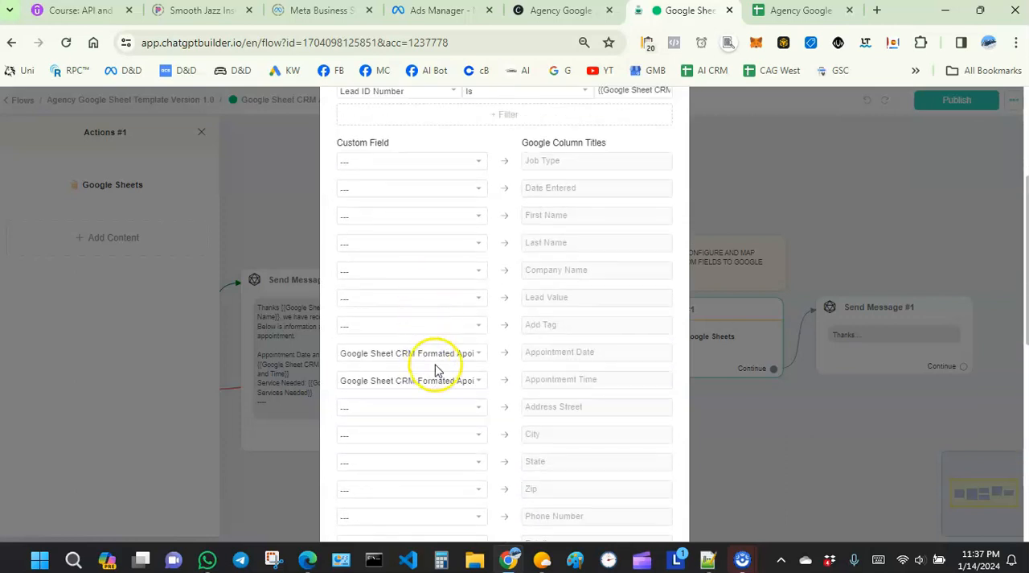
{"action": "scroll", "coordinate": [474, 384], "scroll_direction": "down", "scroll_amount": 1}
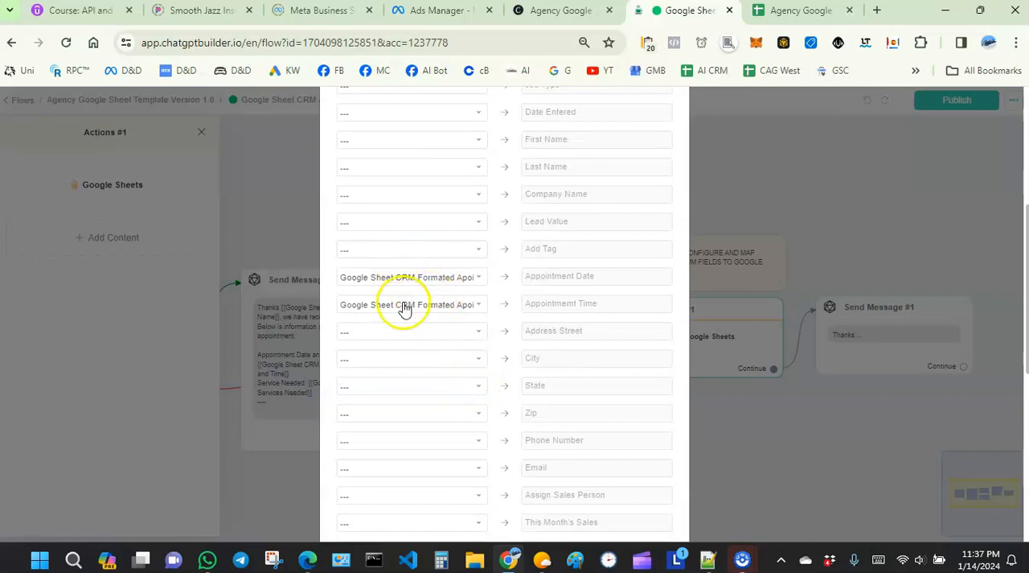
{"action": "scroll", "coordinate": [425, 292], "scroll_direction": "up", "scroll_amount": 1}
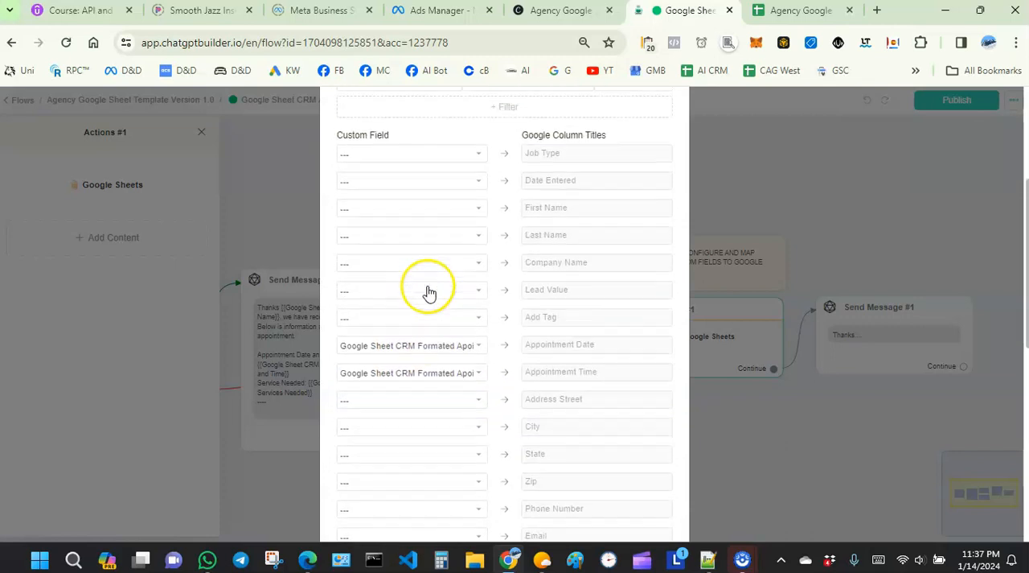
{"action": "scroll", "coordinate": [412, 303], "scroll_direction": "down", "scroll_amount": 1}
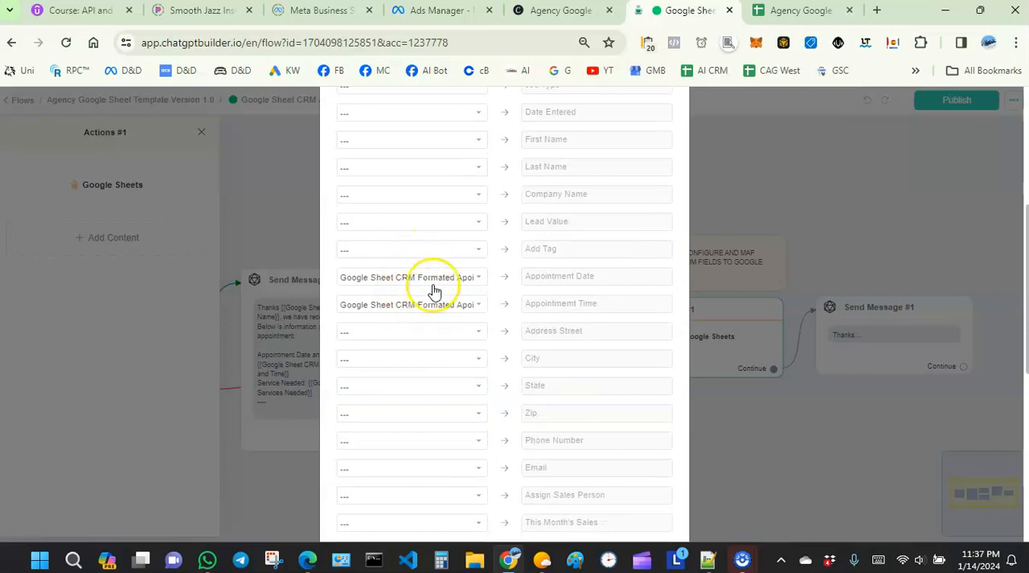
{"action": "scroll", "coordinate": [434, 292], "scroll_direction": "down", "scroll_amount": 6}
{"action": "scroll", "coordinate": [446, 296], "scroll_direction": "up", "scroll_amount": 8}
{"action": "scroll", "coordinate": [389, 220], "scroll_direction": "down", "scroll_amount": 1}
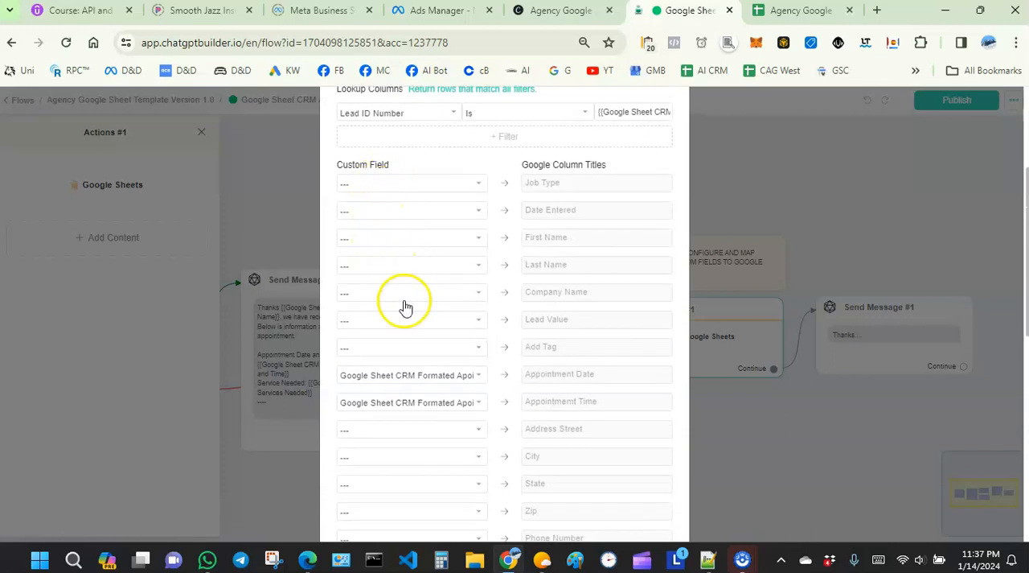
{"action": "scroll", "coordinate": [407, 308], "scroll_direction": "down", "scroll_amount": 7}
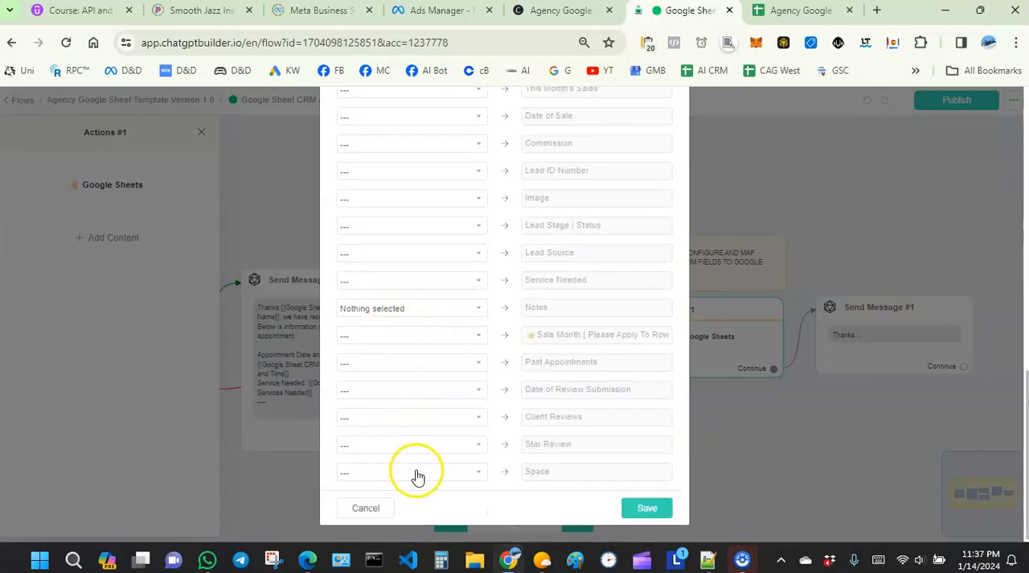
{"action": "scroll", "coordinate": [394, 161], "scroll_direction": "up", "scroll_amount": 12}
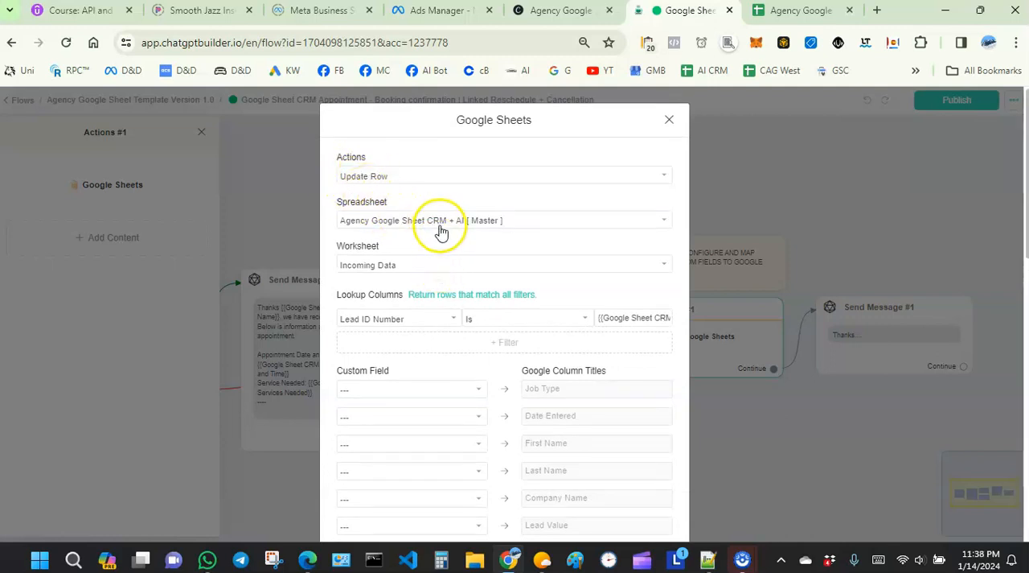
- Close the Actions #1 Google Sheets settings without saving and publish the booking confirmation flow
{"action": "left_click", "coordinate": [667, 121]}
{"action": "left_click", "coordinate": [671, 402]}
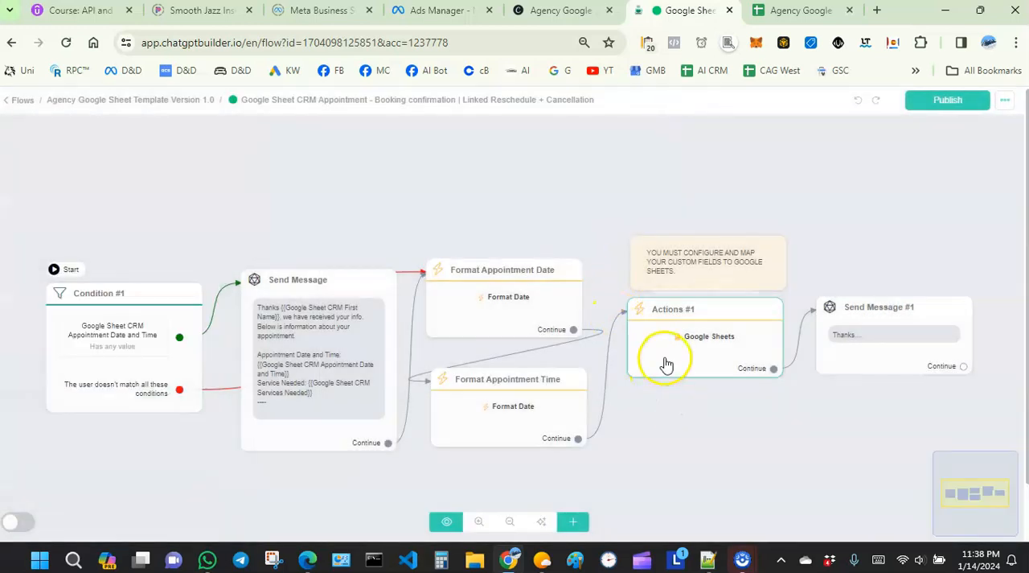
{"action": "left_click", "coordinate": [919, 100]}
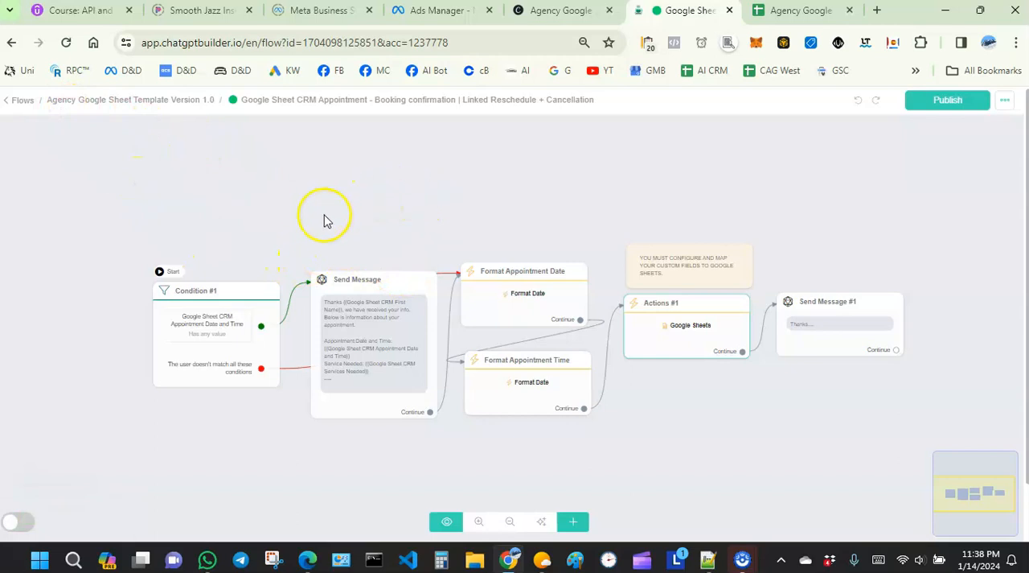
{"action": "scroll", "coordinate": [293, 203], "scroll_direction": "down", "scroll_amount": 1}
{"action": "scroll", "coordinate": [293, 201], "scroll_direction": "up", "scroll_amount": 1}
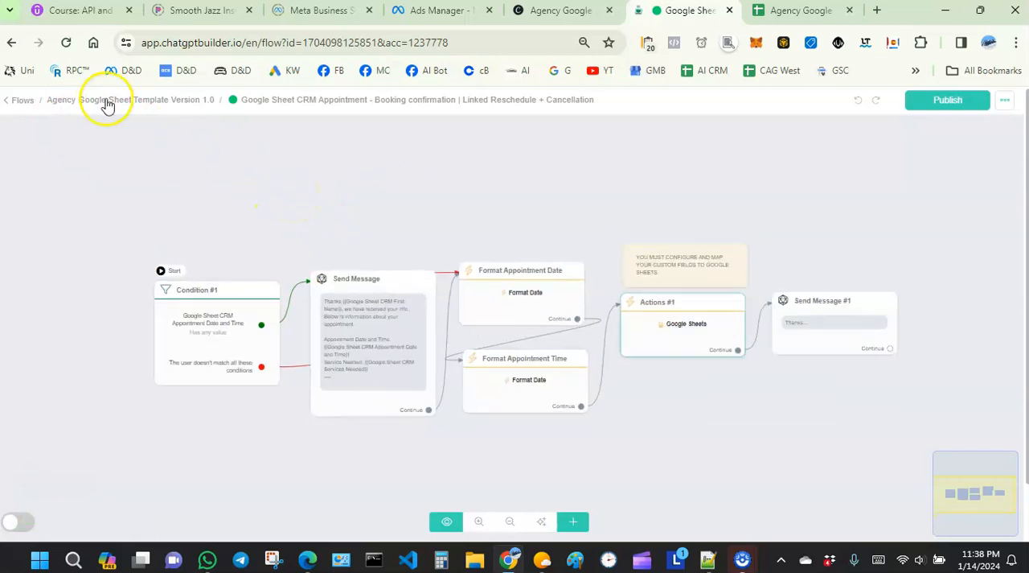